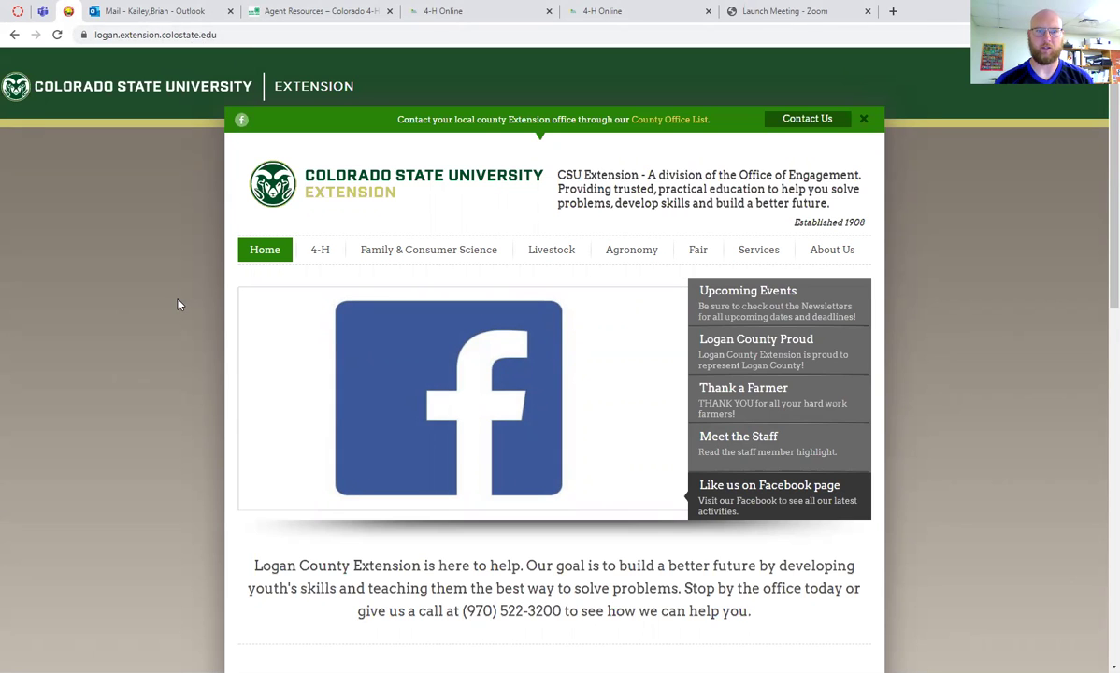
Browse the Logan County Extension homepage and drop down the 4-H submenu with Clubs and 4-H Online Enrollment
{"action": "scroll", "coordinate": [187, 308], "scroll_direction": "down", "scroll_amount": 1}
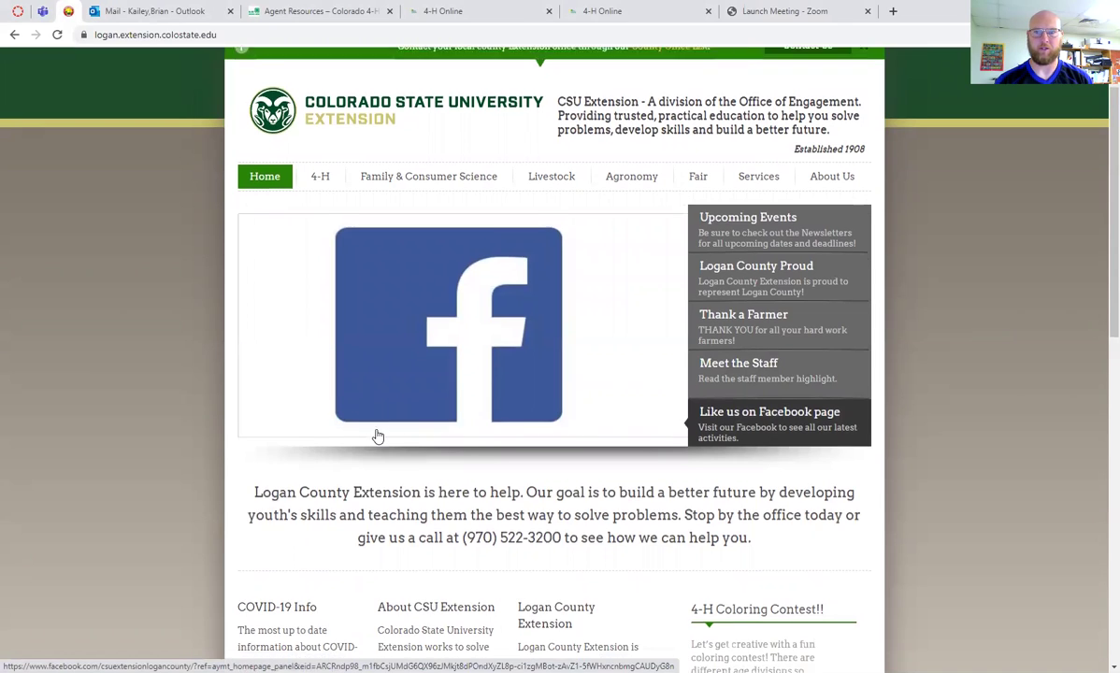
{"action": "scroll", "coordinate": [374, 437], "scroll_direction": "down", "scroll_amount": 1}
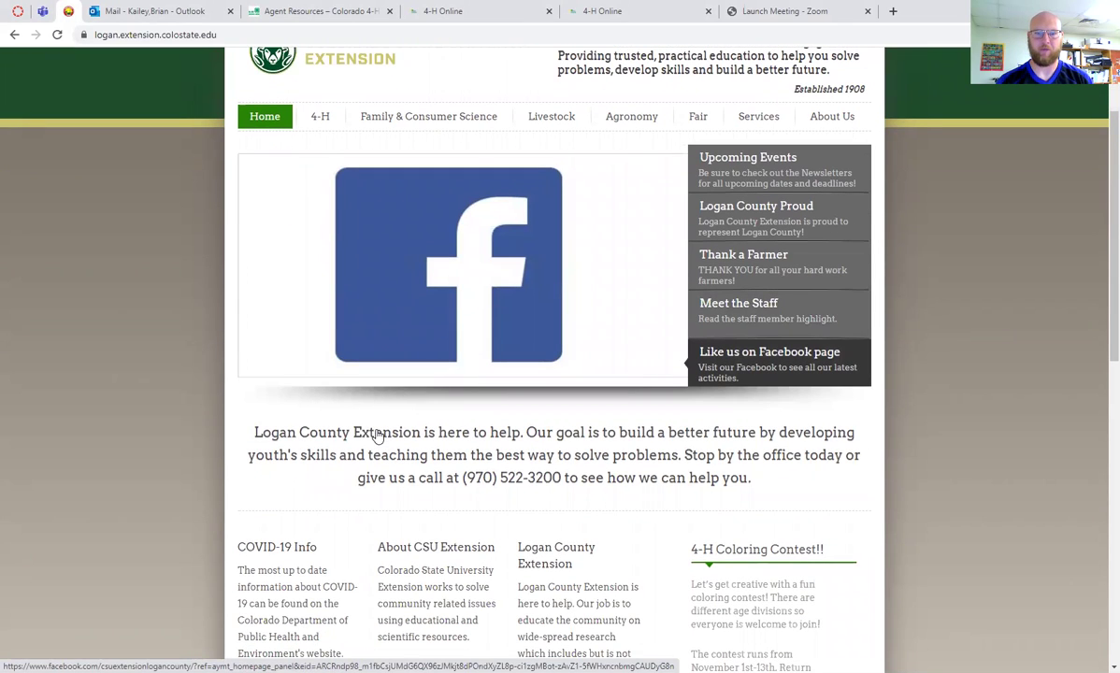
{"action": "scroll", "coordinate": [374, 437], "scroll_direction": "down", "scroll_amount": 1}
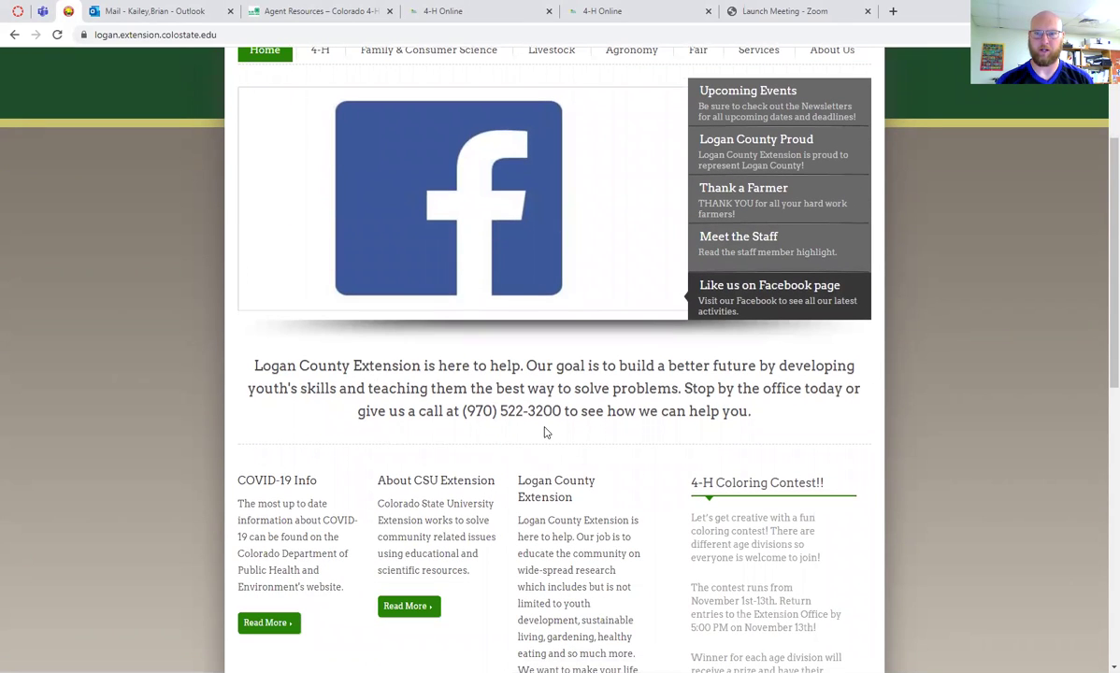
{"action": "scroll", "coordinate": [548, 432], "scroll_direction": "up", "scroll_amount": 1}
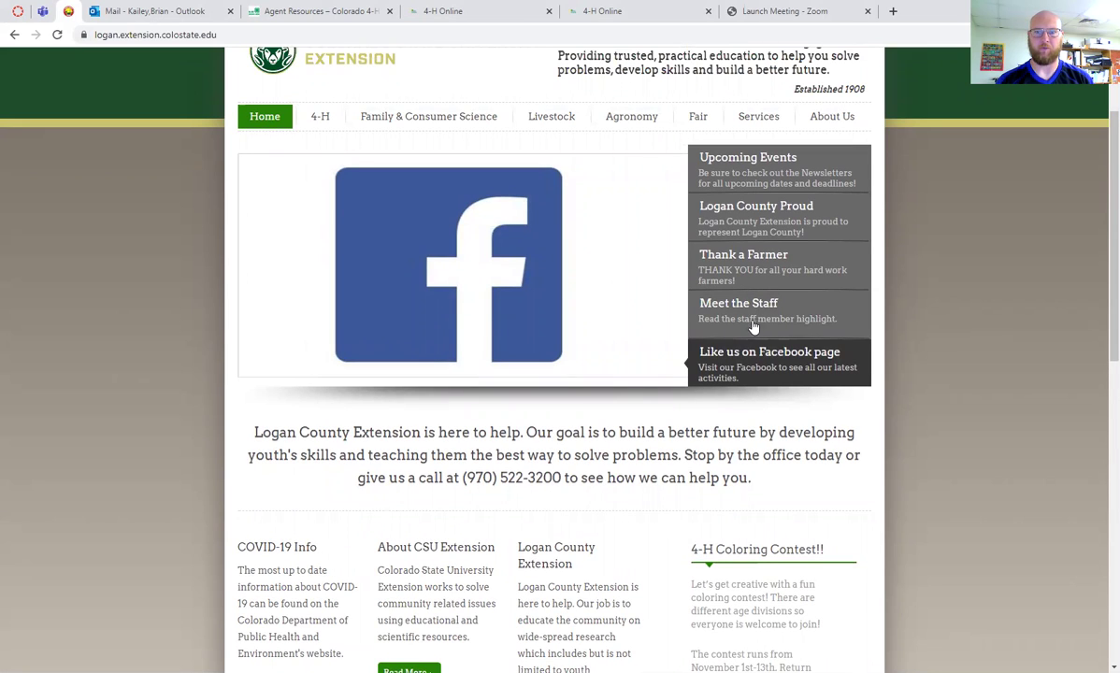
{"action": "scroll", "coordinate": [486, 398], "scroll_direction": "down", "scroll_amount": 1}
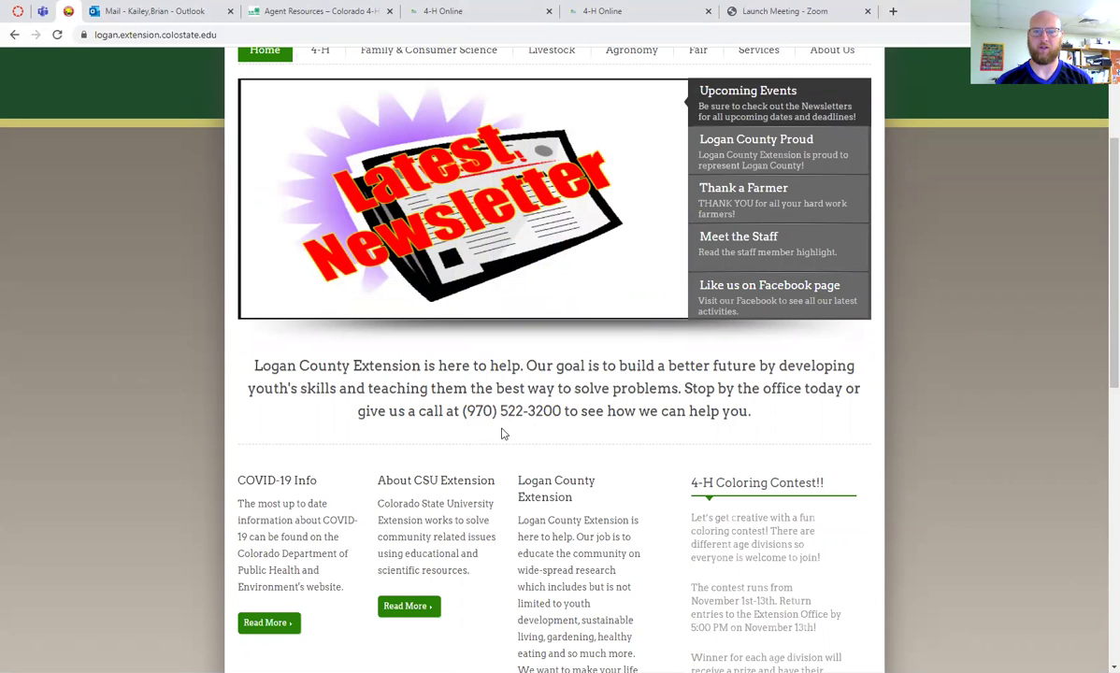
{"action": "scroll", "coordinate": [374, 416], "scroll_direction": "up", "scroll_amount": 3}
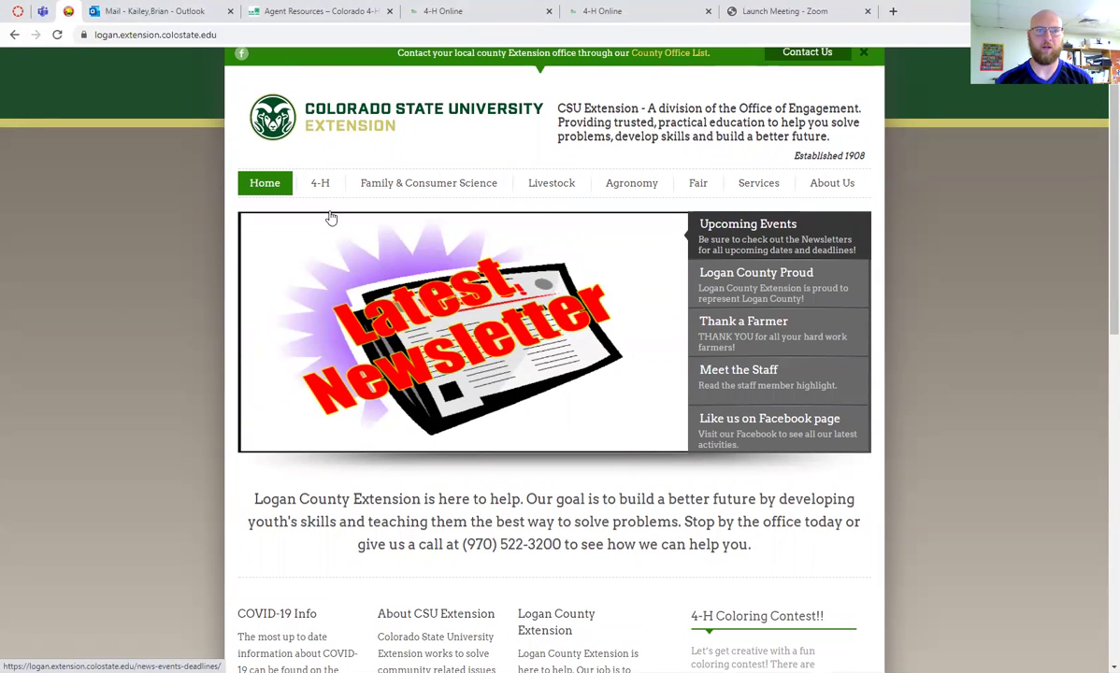
{"action": "mouse_move", "coordinate": [321, 189]}
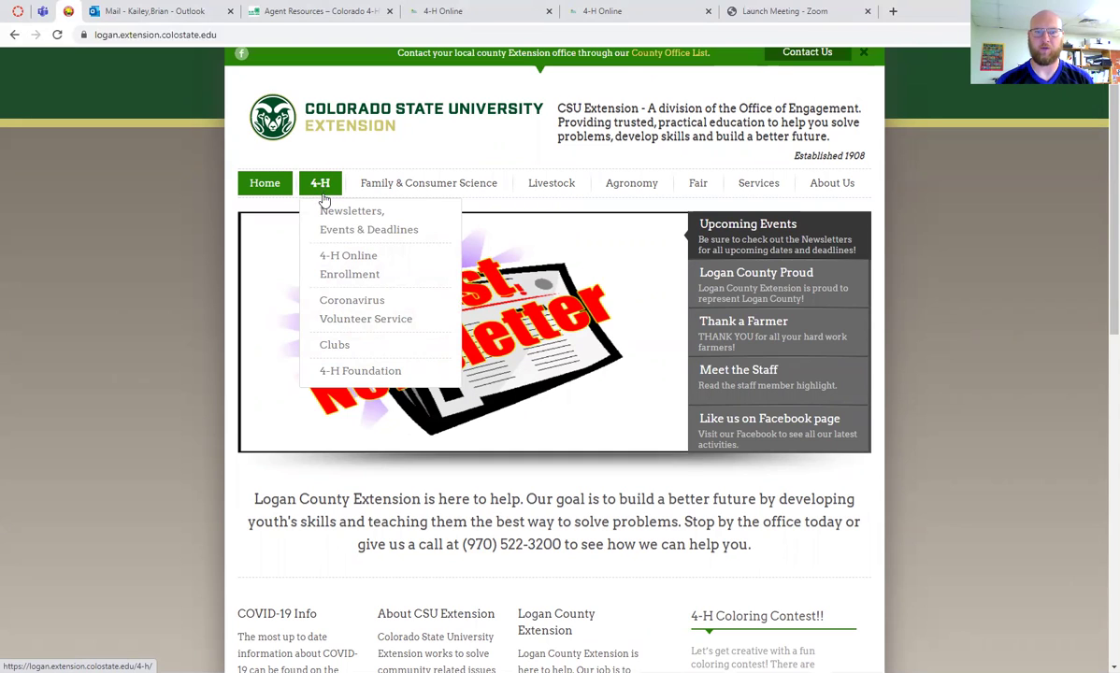
Open the 4-H Clubs page and scroll to the table of clubs, locations, leaders and phones
{"action": "left_click", "coordinate": [335, 344]}
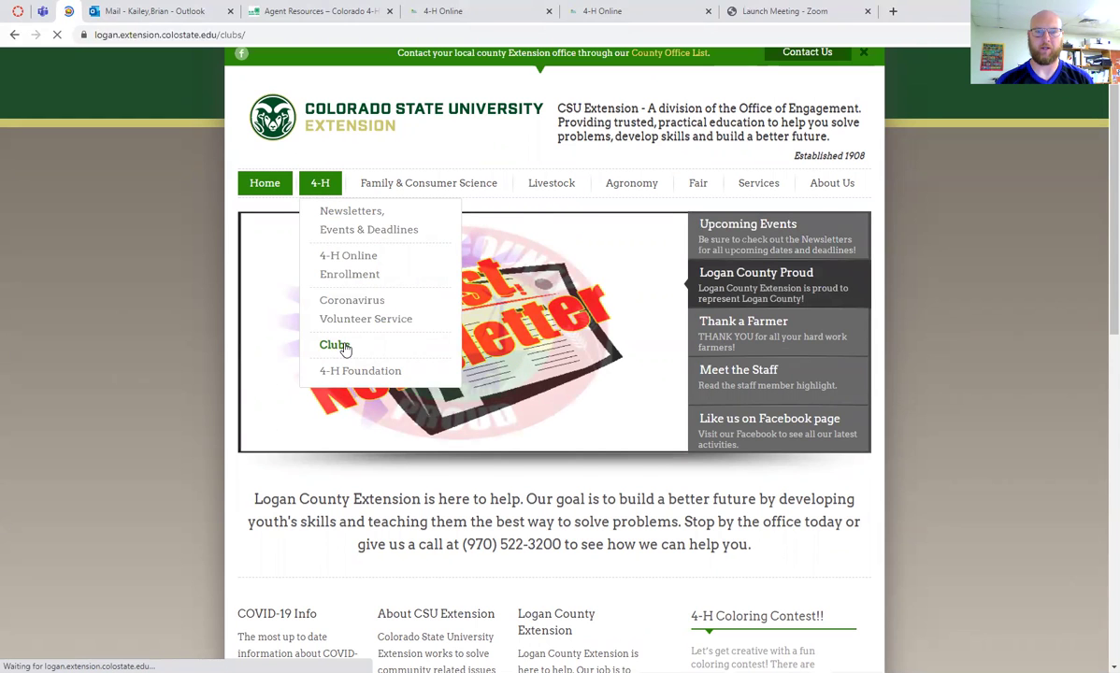
{"action": "scroll", "coordinate": [416, 365], "scroll_direction": "down", "scroll_amount": 2}
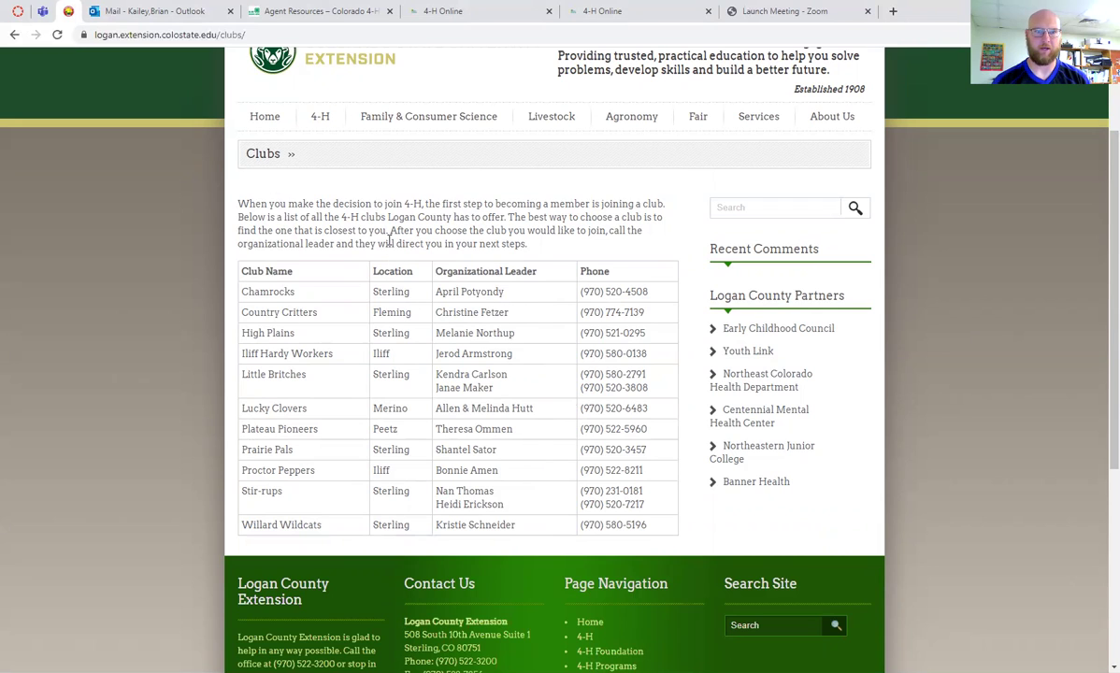
Go to the 4-H page, scroll to 'How do I sign up?!' and follow the v2.4honline.com link
{"action": "left_click", "coordinate": [321, 124]}
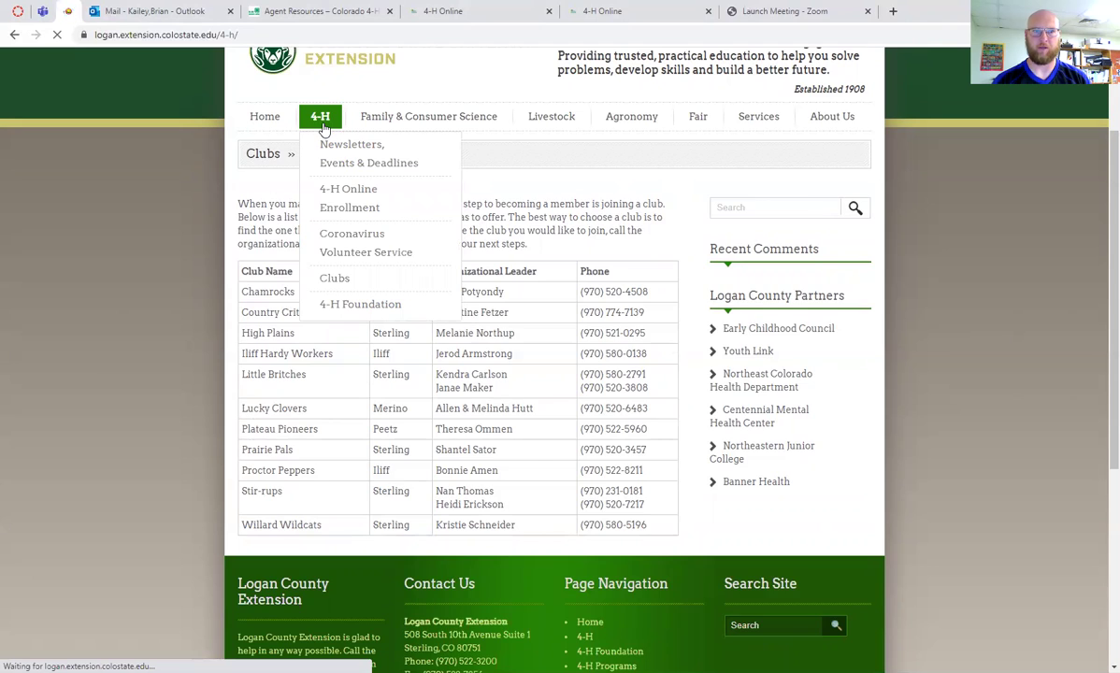
{"action": "scroll", "coordinate": [447, 305], "scroll_direction": "down", "scroll_amount": 2}
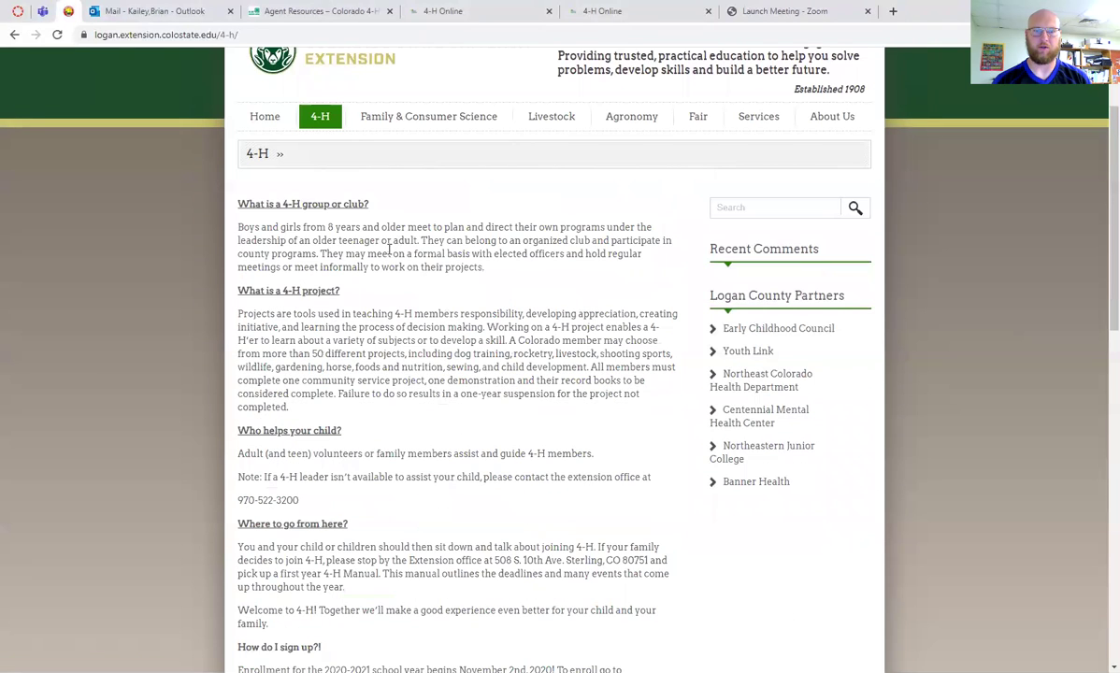
{"action": "scroll", "coordinate": [408, 253], "scroll_direction": "down", "scroll_amount": 2}
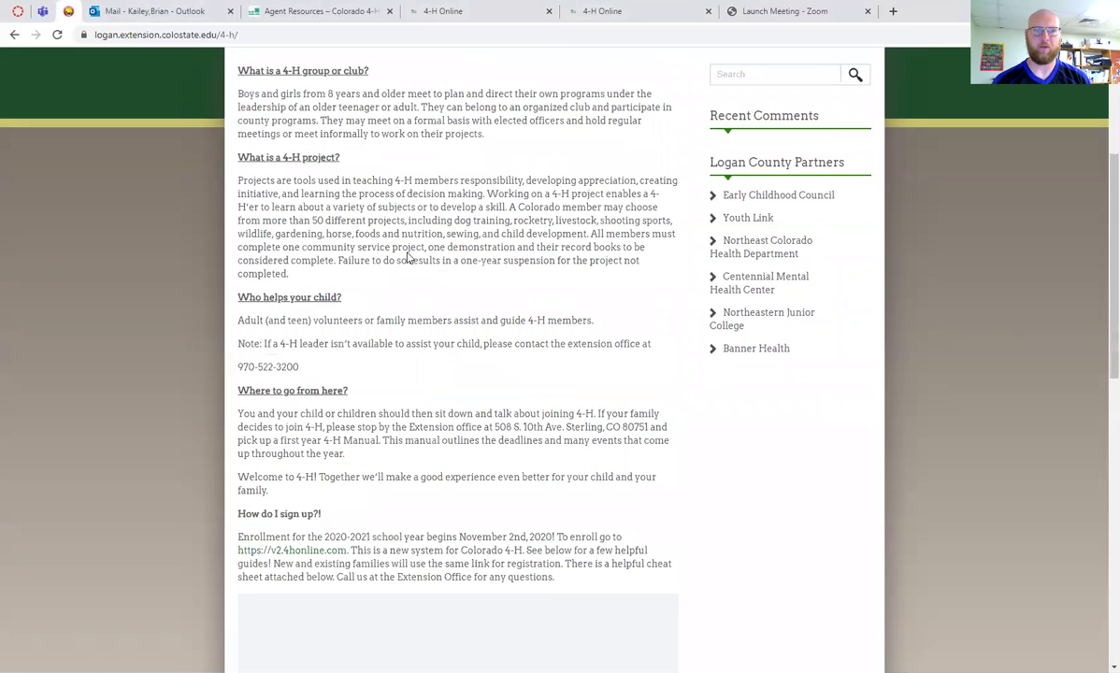
{"action": "scroll", "coordinate": [393, 252], "scroll_direction": "down", "scroll_amount": 1}
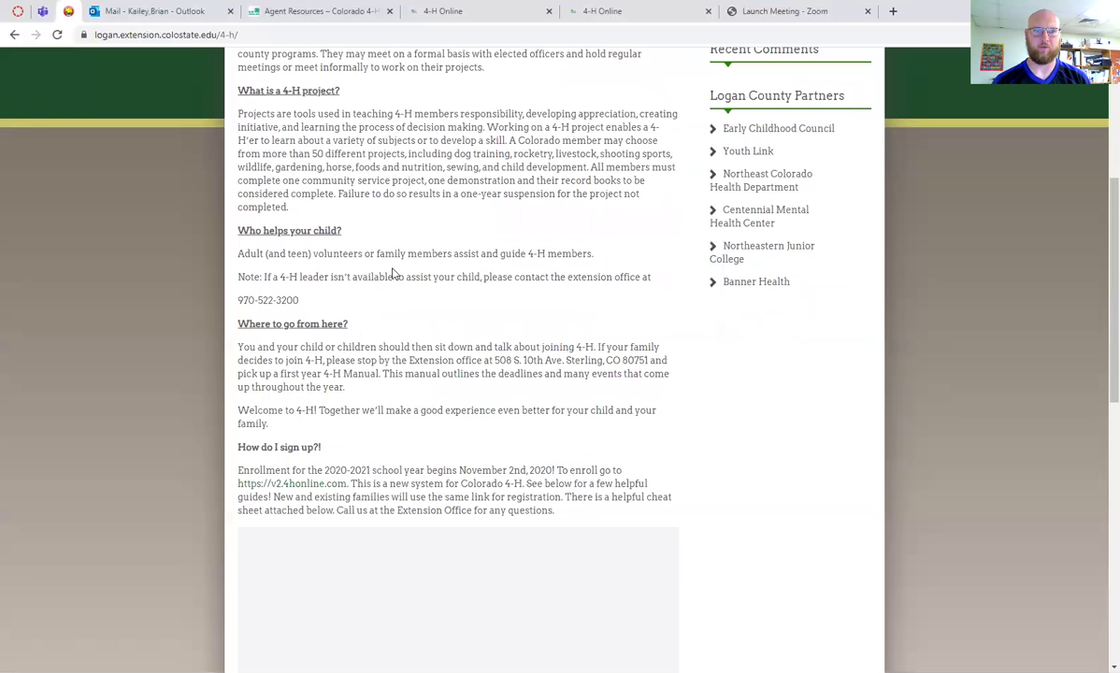
{"action": "scroll", "coordinate": [400, 277], "scroll_direction": "down", "scroll_amount": 1}
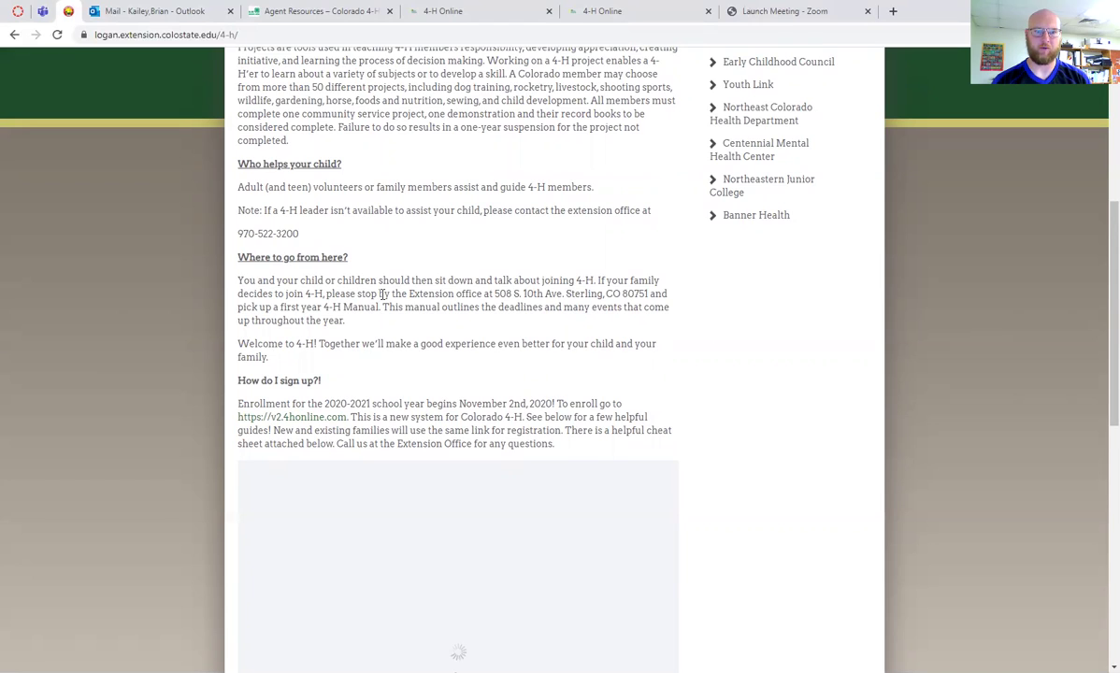
{"action": "scroll", "coordinate": [362, 307], "scroll_direction": "down", "scroll_amount": 1}
{"action": "scroll", "coordinate": [355, 341], "scroll_direction": "down", "scroll_amount": 1}
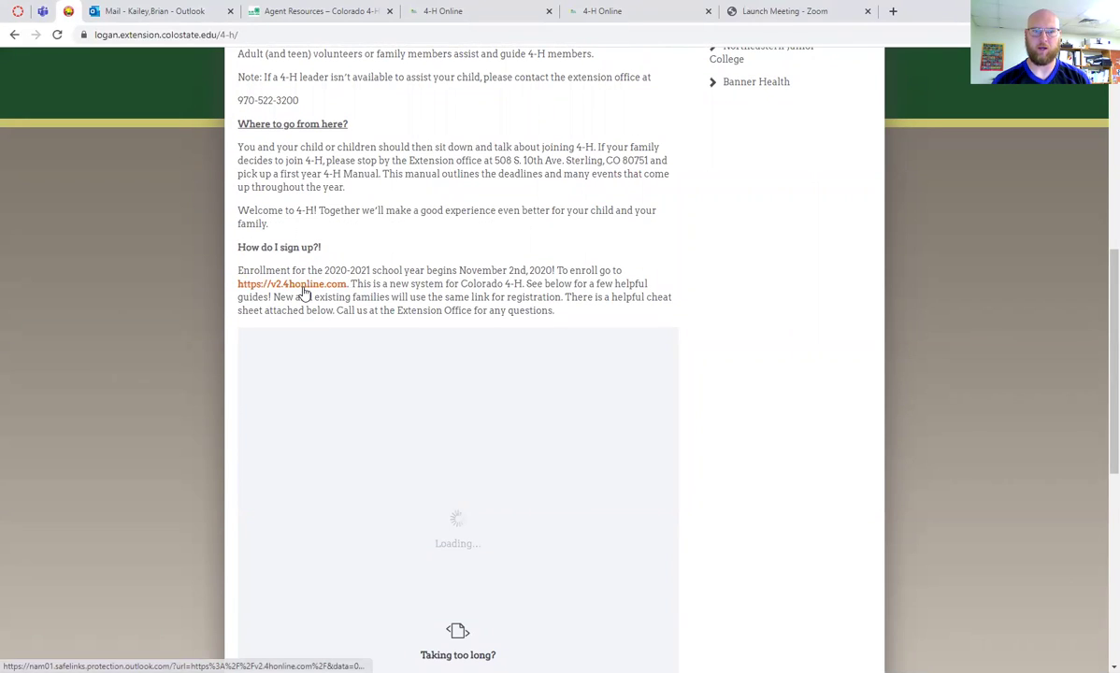
{"action": "left_click", "coordinate": [303, 290]}
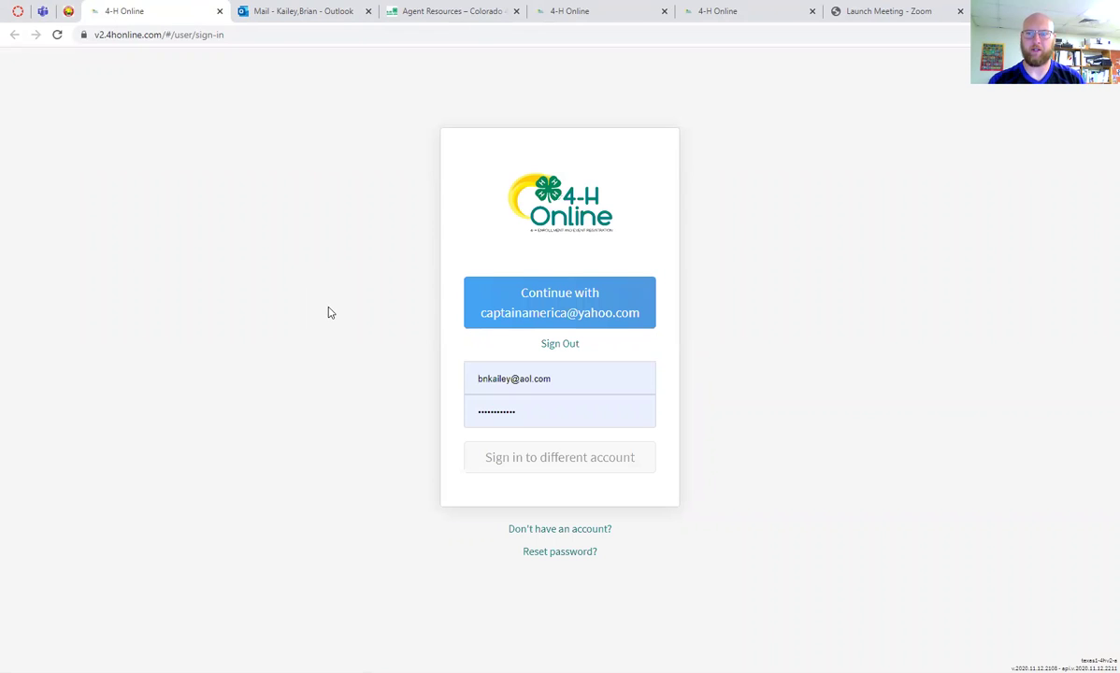
Begin a new account with state Colorado and institution Colorado 4-H Youth Development, then browse the county list
{"action": "left_click", "coordinate": [557, 535]}
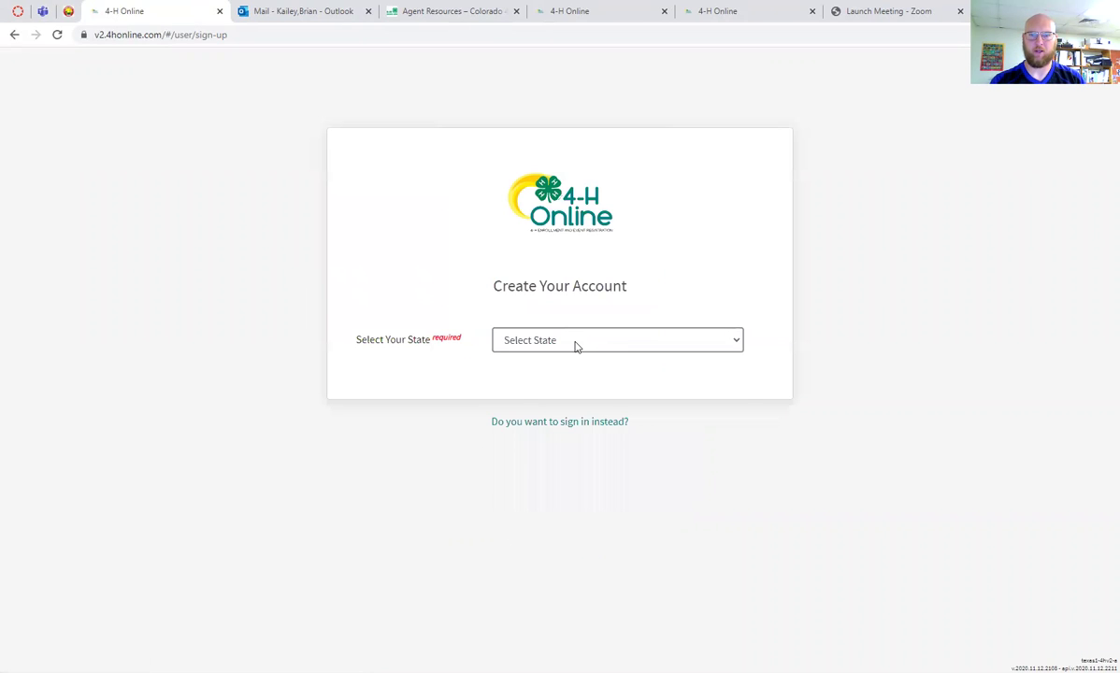
{"action": "left_click", "coordinate": [574, 344]}
{"action": "left_click", "coordinate": [579, 448]}
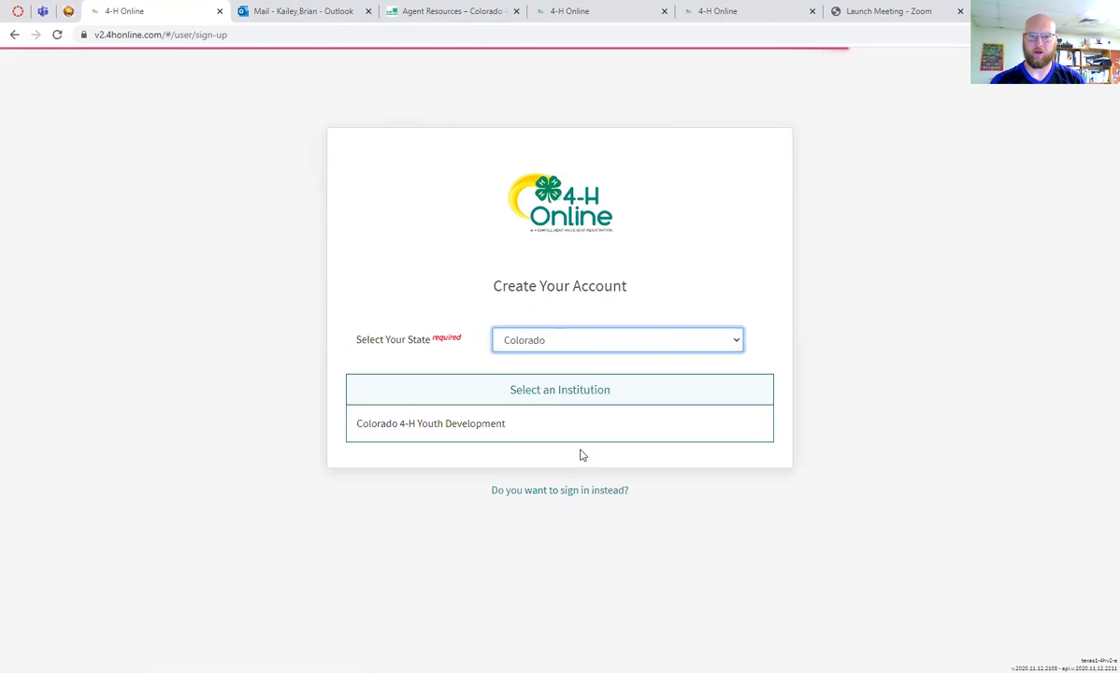
{"action": "left_click", "coordinate": [455, 427]}
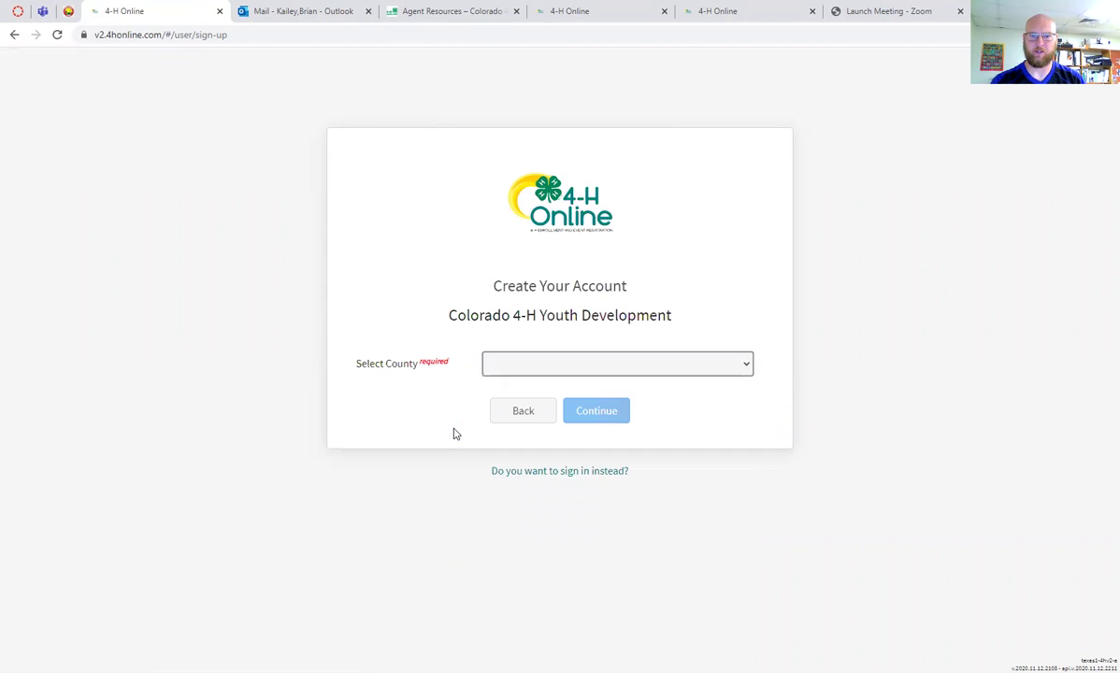
{"action": "left_click", "coordinate": [609, 371]}
{"action": "scroll", "coordinate": [551, 476], "scroll_direction": "down", "scroll_amount": 3}
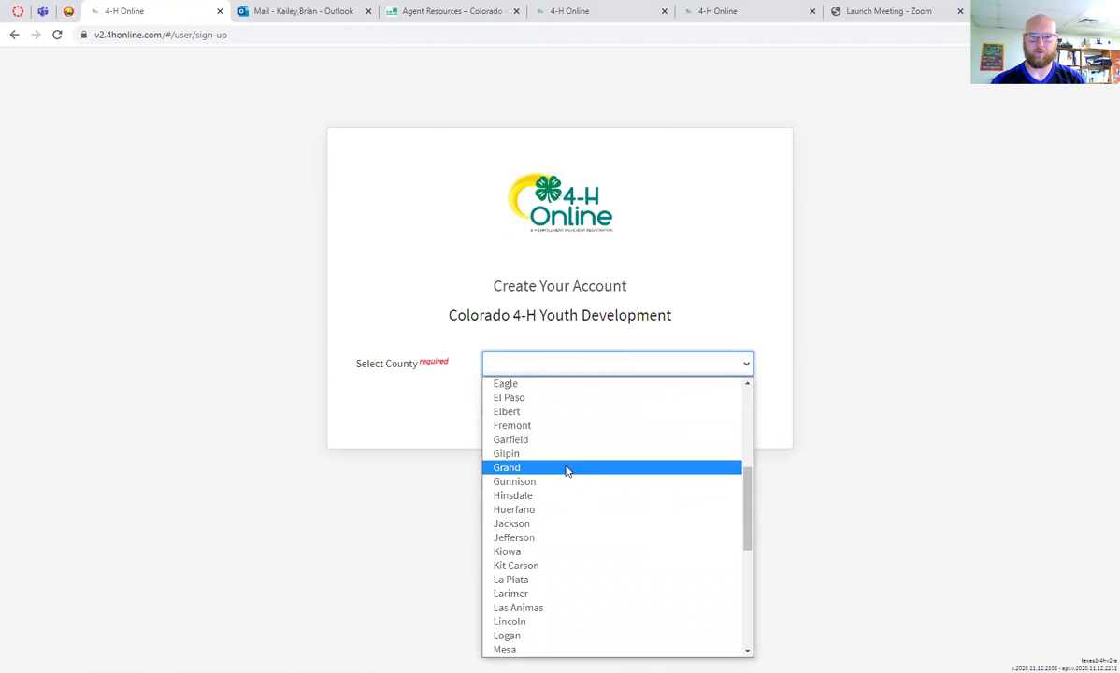
Choose Logan as the county to reveal the account details form
{"action": "left_click", "coordinate": [572, 622]}
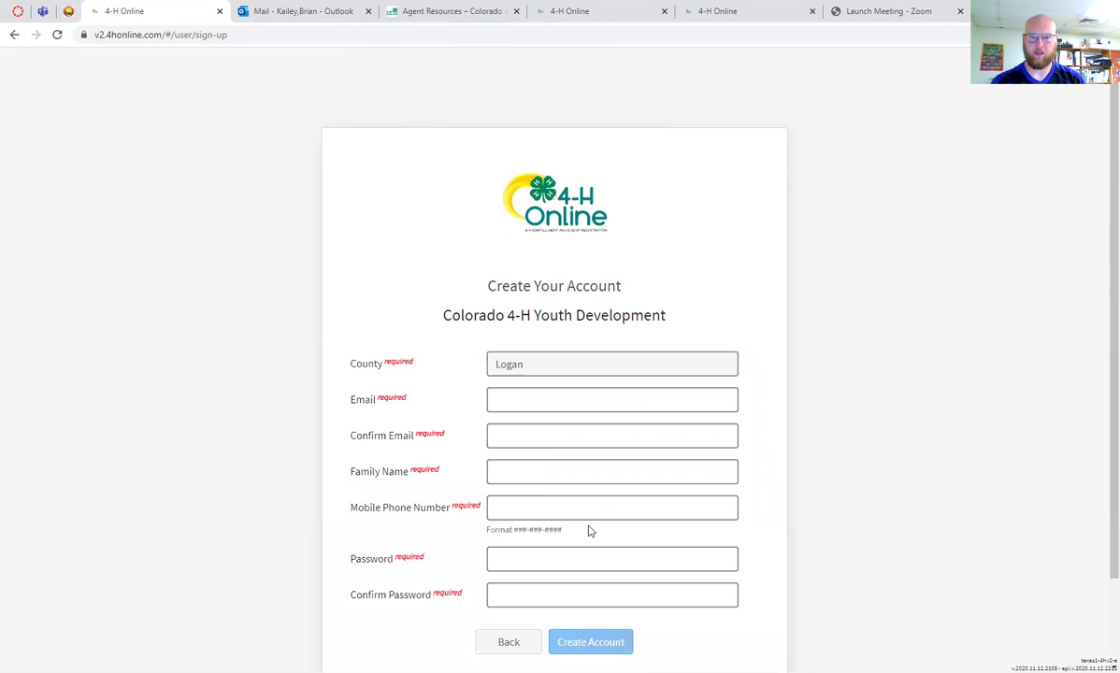
{"action": "scroll", "coordinate": [542, 411], "scroll_direction": "down", "scroll_amount": 1}
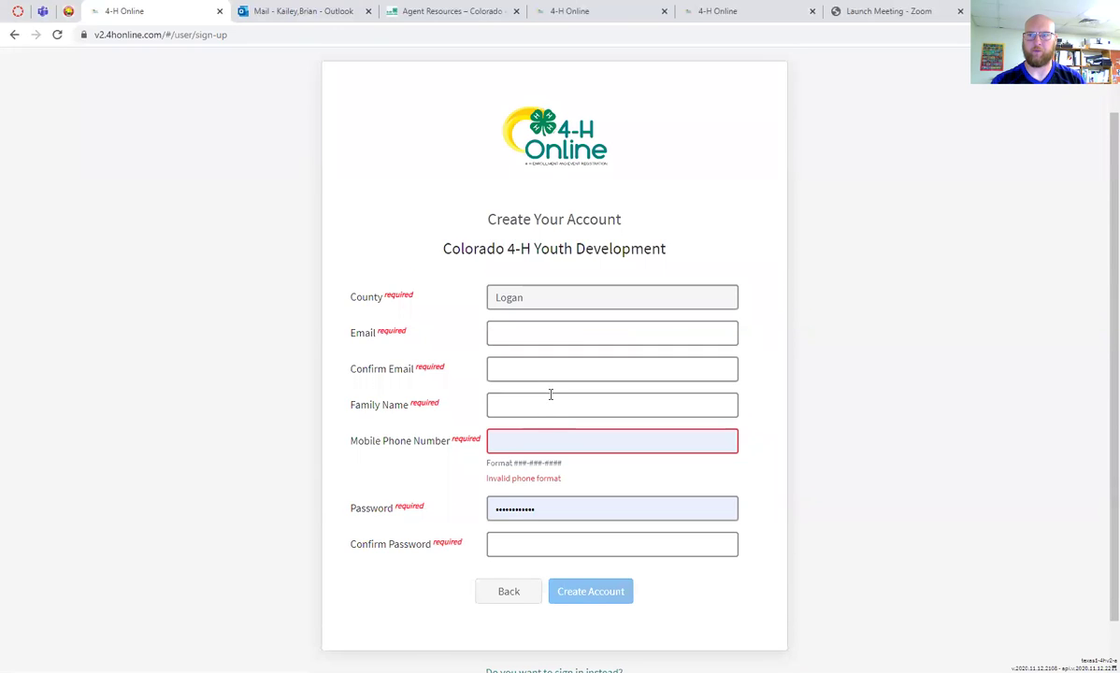
{"action": "scroll", "coordinate": [549, 394], "scroll_direction": "down", "scroll_amount": 1}
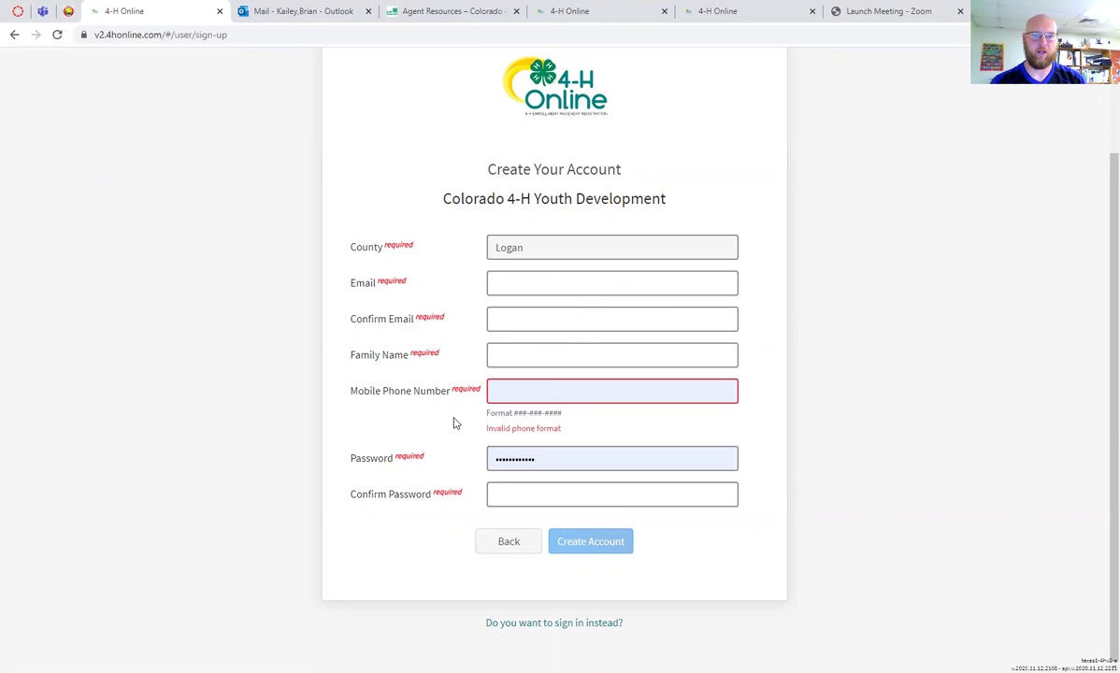
Empty the browser-autofilled Password field
{"action": "left_click", "coordinate": [560, 460]}
{"action": "key", "text": "BackSpace"}
{"action": "key", "text": "BackSpace"}
{"action": "key", "text": "BackSpace"}
{"action": "key", "text": "BackSpace"}
{"action": "key", "text": "BackSpace"}
{"action": "key", "text": "BackSpace"}
{"action": "key", "text": "BackSpace"}
{"action": "key", "text": "BackSpace"}
{"action": "key", "text": "BackSpace"}
{"action": "key", "text": "BackSpace"}
{"action": "key", "text": "BackSpace"}
{"action": "key", "text": "BackSpace"}
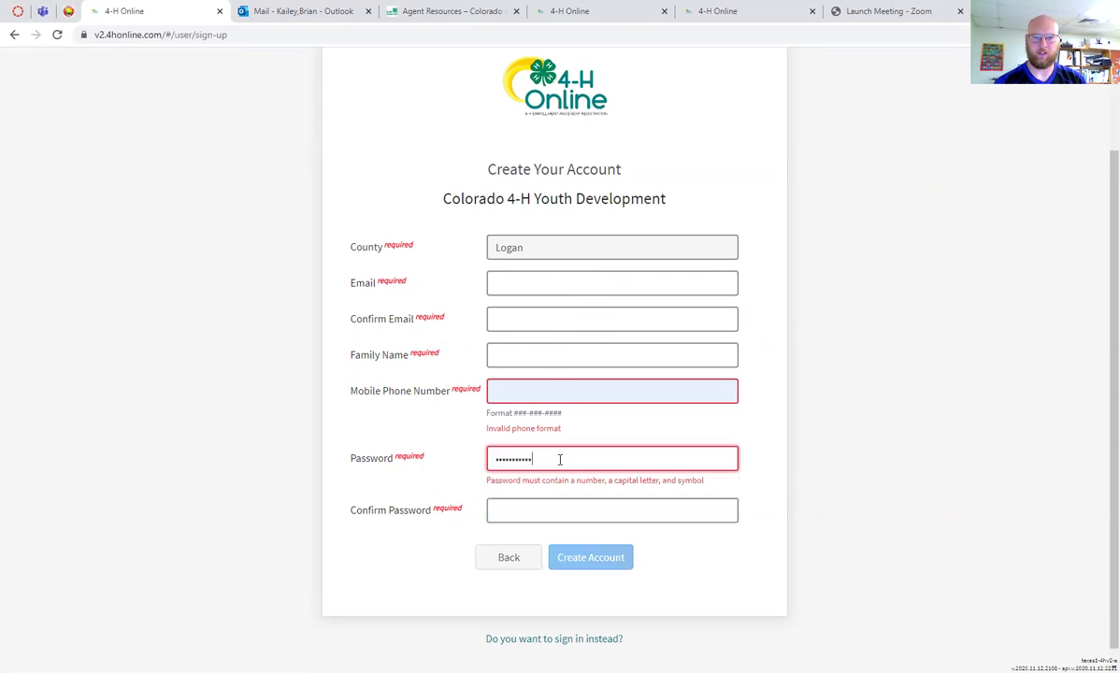
{"action": "type", "text": "a"}
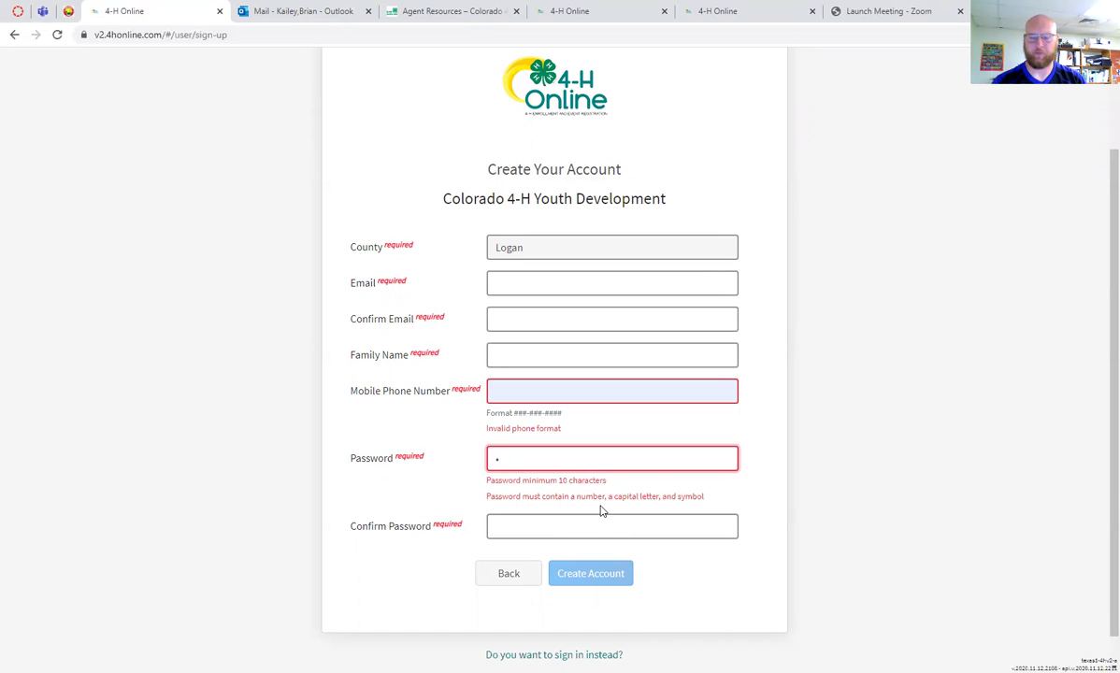
{"action": "key", "text": "BackSpace"}
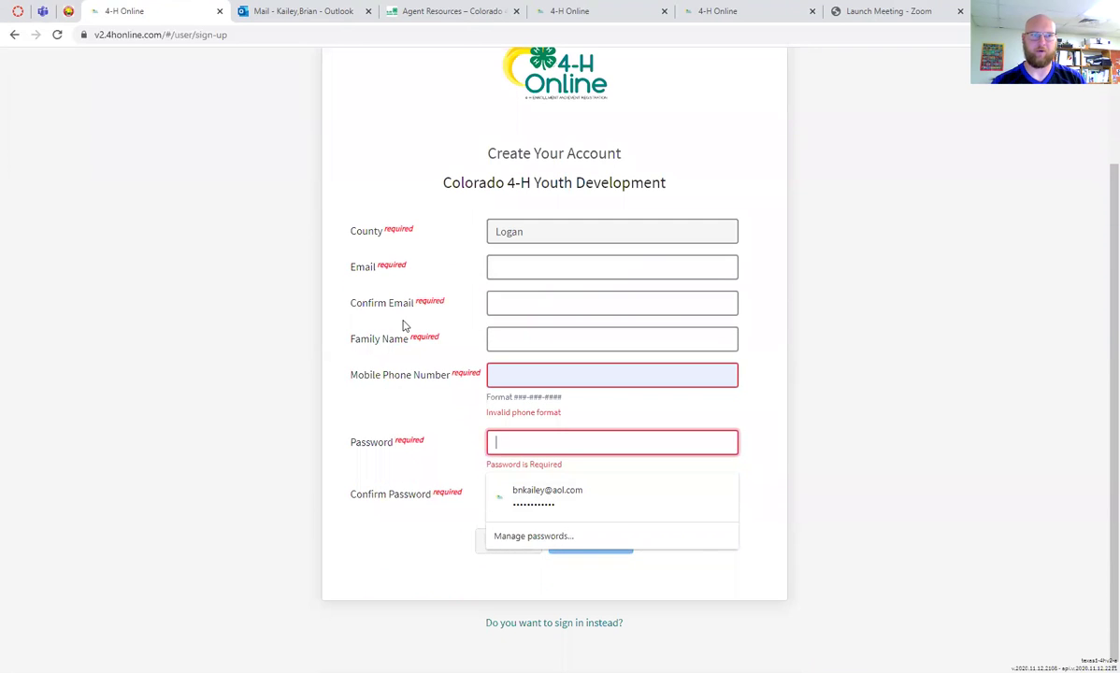
Close the sign-up tab and sign out of the current family account in the other 4-H Online tab
{"action": "left_click", "coordinate": [219, 11]}
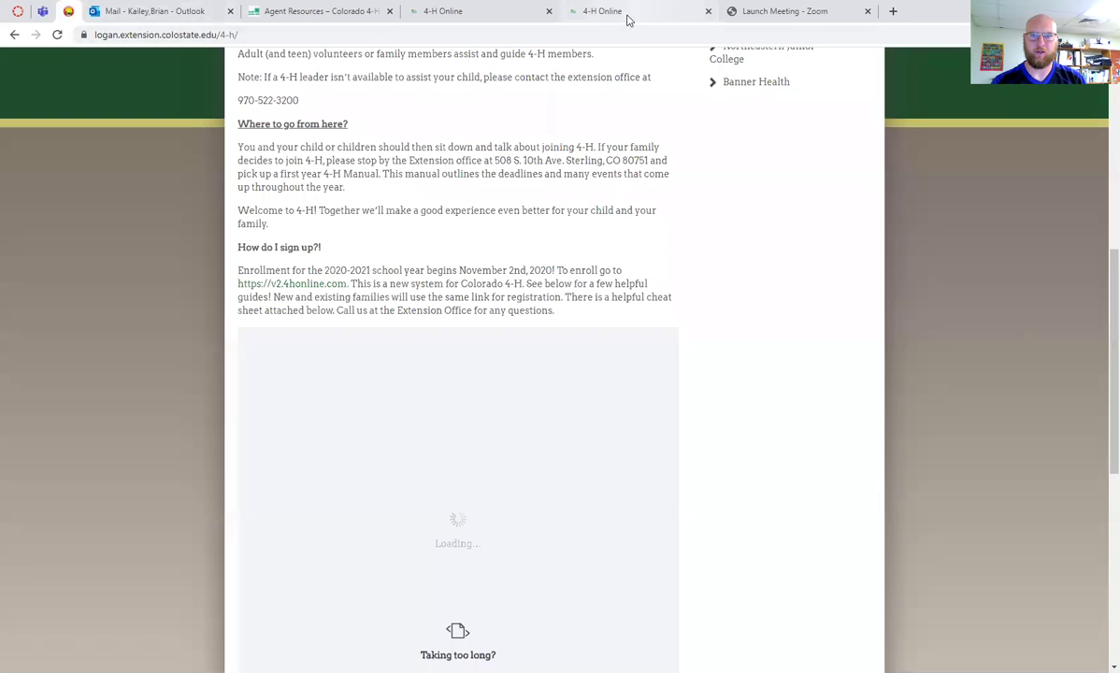
{"action": "left_click", "coordinate": [627, 16]}
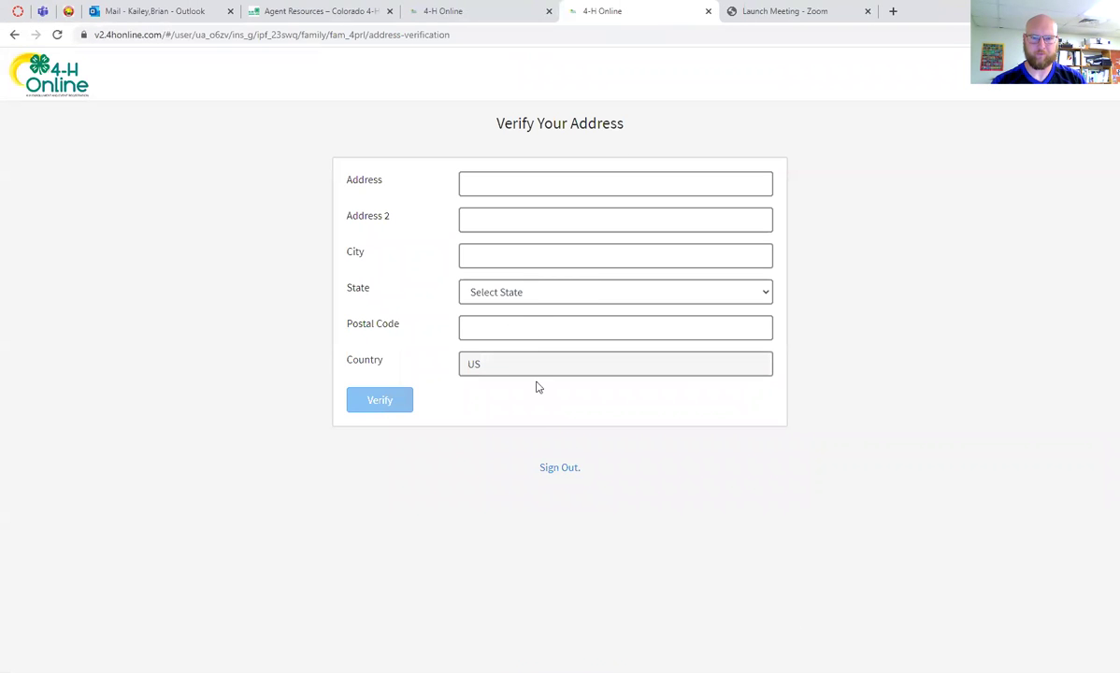
{"action": "left_click", "coordinate": [559, 468]}
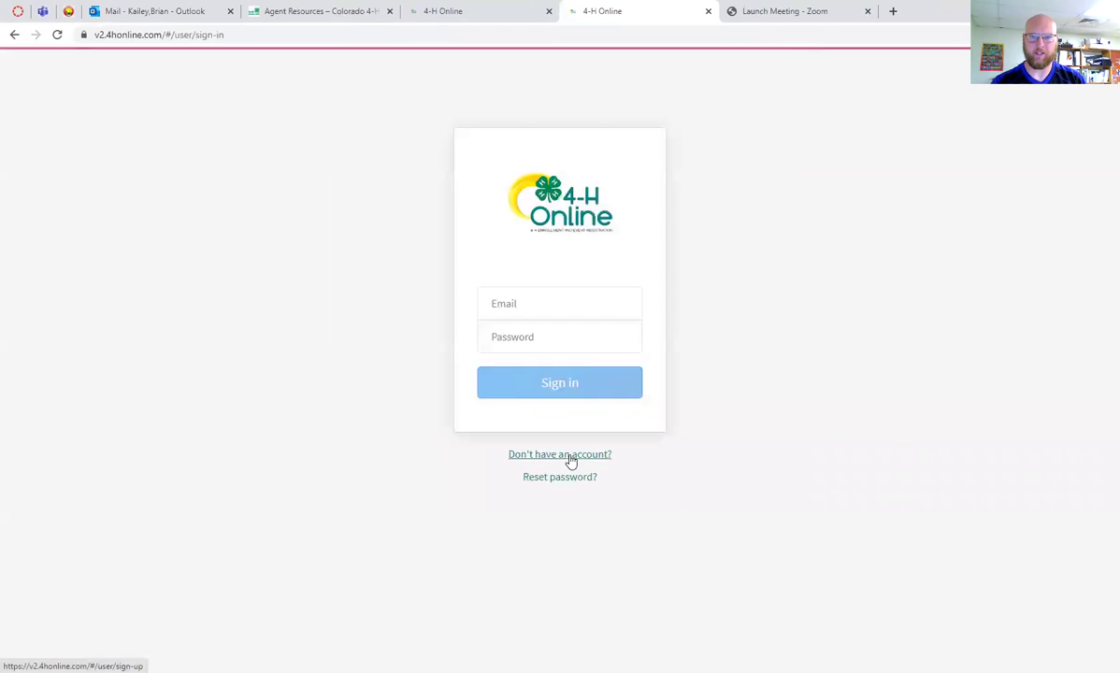
Sign in with the other saved family account's e-mail and its password
{"action": "left_click", "coordinate": [582, 306]}
{"action": "key", "text": "BackSpace"}
{"action": "key", "text": "BackSpace"}
{"action": "key", "text": "BackSpace"}
{"action": "key", "text": "BackSpace"}
{"action": "key", "text": "BackSpace"}
{"action": "key", "text": "BackSpace"}
{"action": "key", "text": "BackSpace"}
{"action": "key", "text": "BackSpace"}
{"action": "key", "text": "BackSpace"}
{"action": "key", "text": "BackSpace"}
{"action": "key", "text": "BackSpace"}
{"action": "key", "text": "BackSpace"}
{"action": "key", "text": "BackSpace"}
{"action": "key", "text": "BackSpace"}
{"action": "key", "text": "BackSpace"}
{"action": "key", "text": "BackSpace"}
{"action": "type", "text": "c"}
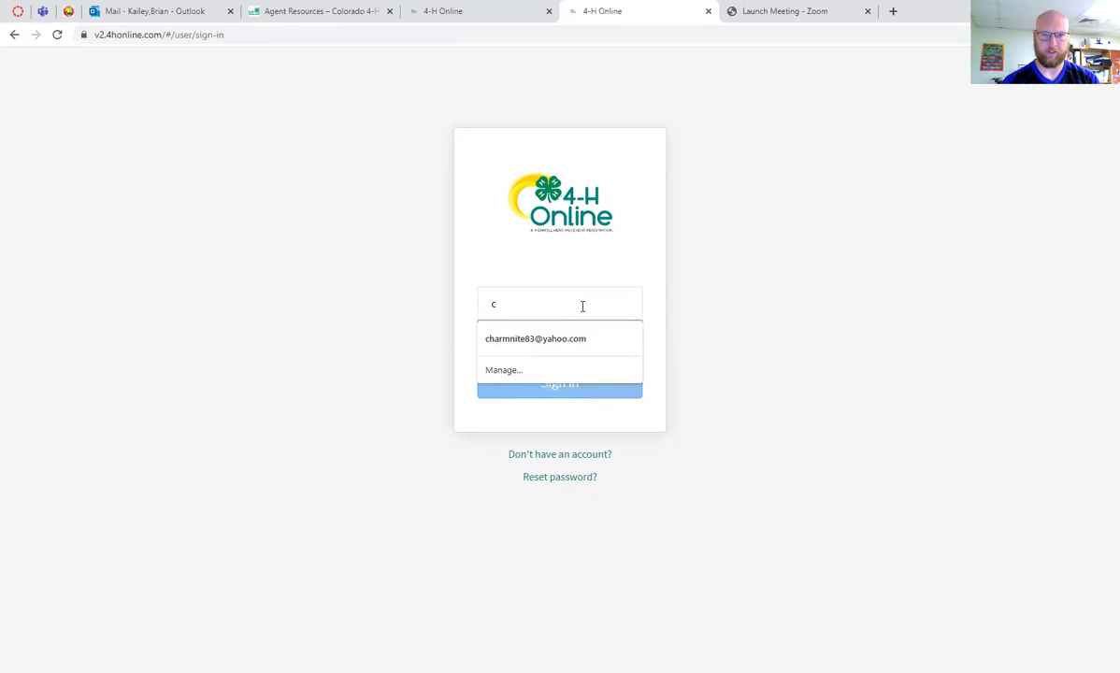
{"action": "type", "text": "a"}
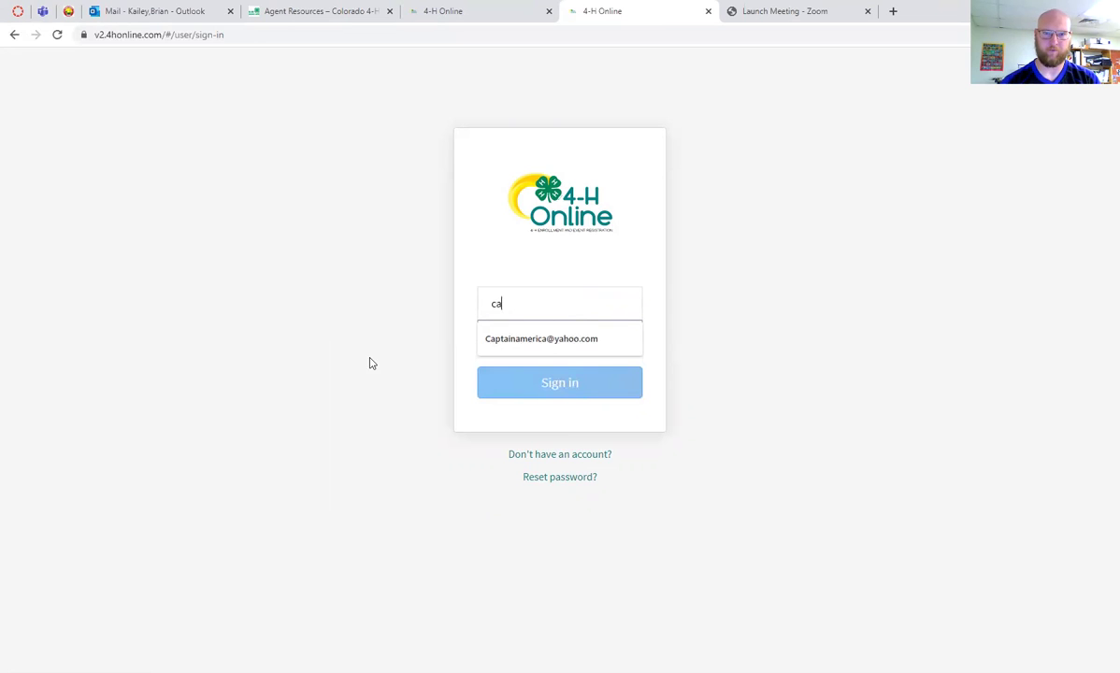
{"action": "left_click", "coordinate": [566, 340]}
{"action": "left_click", "coordinate": [555, 338]}
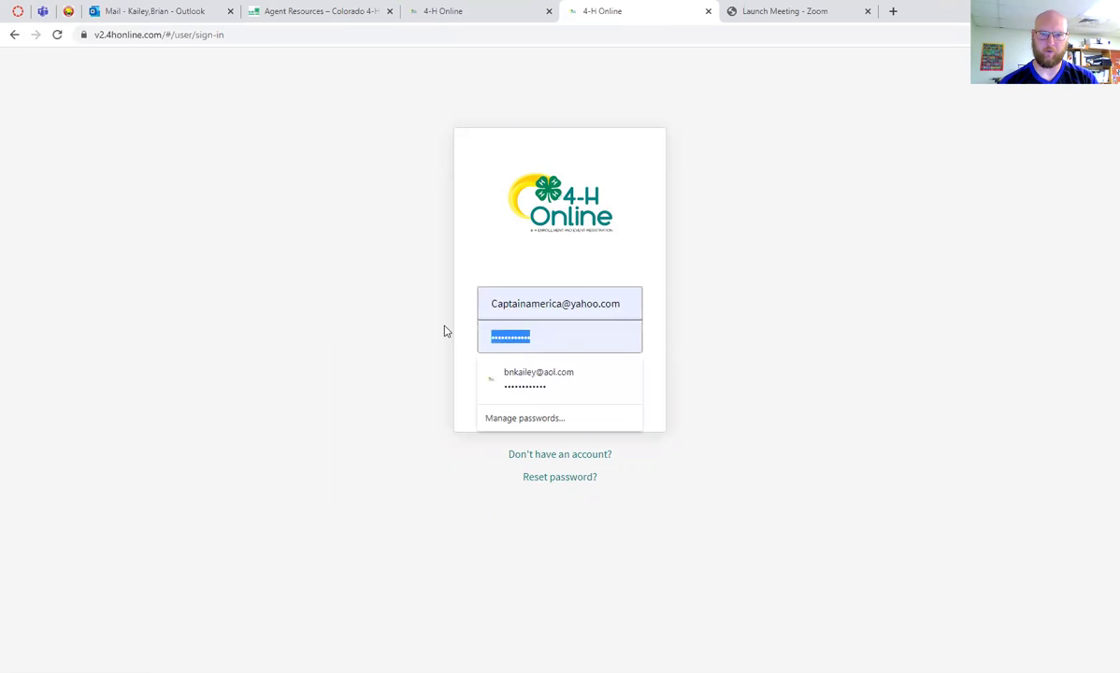
{"action": "key", "text": "BackSpace"}
{"action": "type", "text": "pass"}
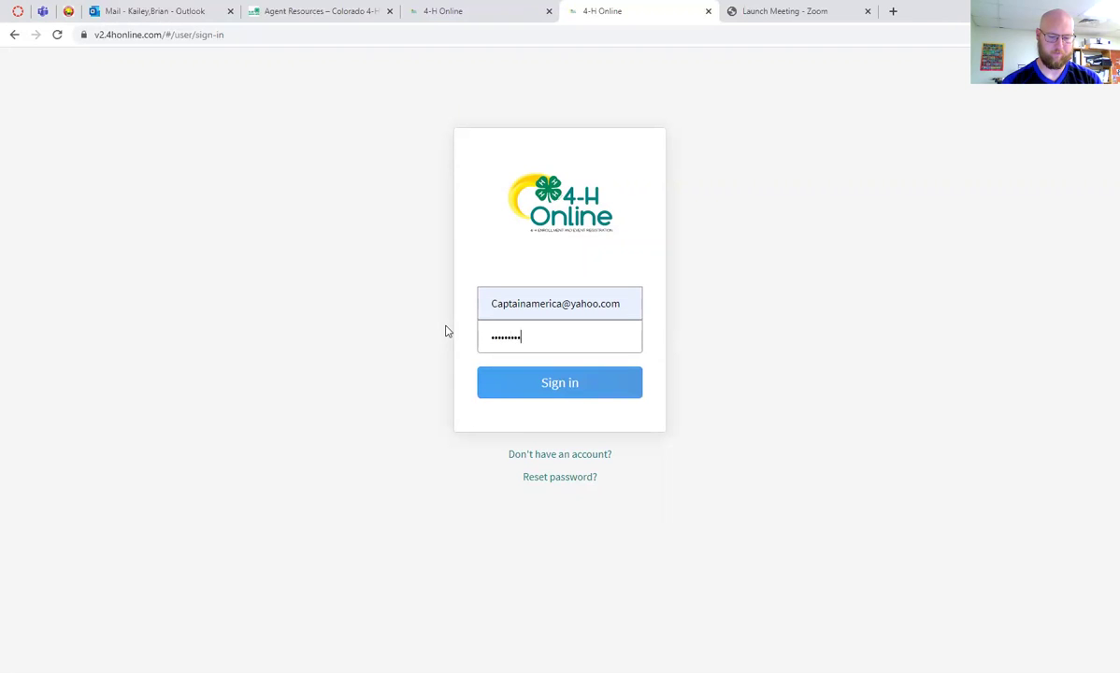
{"action": "key", "text": "Return"}
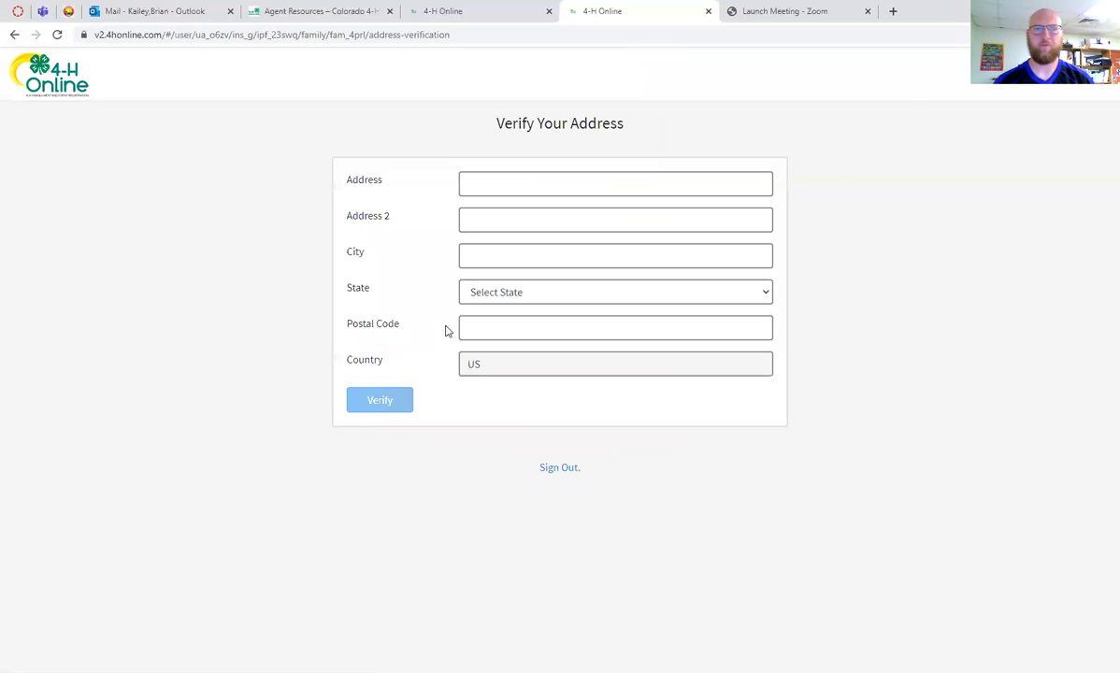
Fill the home address from a saved suggestion, verify it, and accept the first suggested address
{"action": "left_click", "coordinate": [553, 182]}
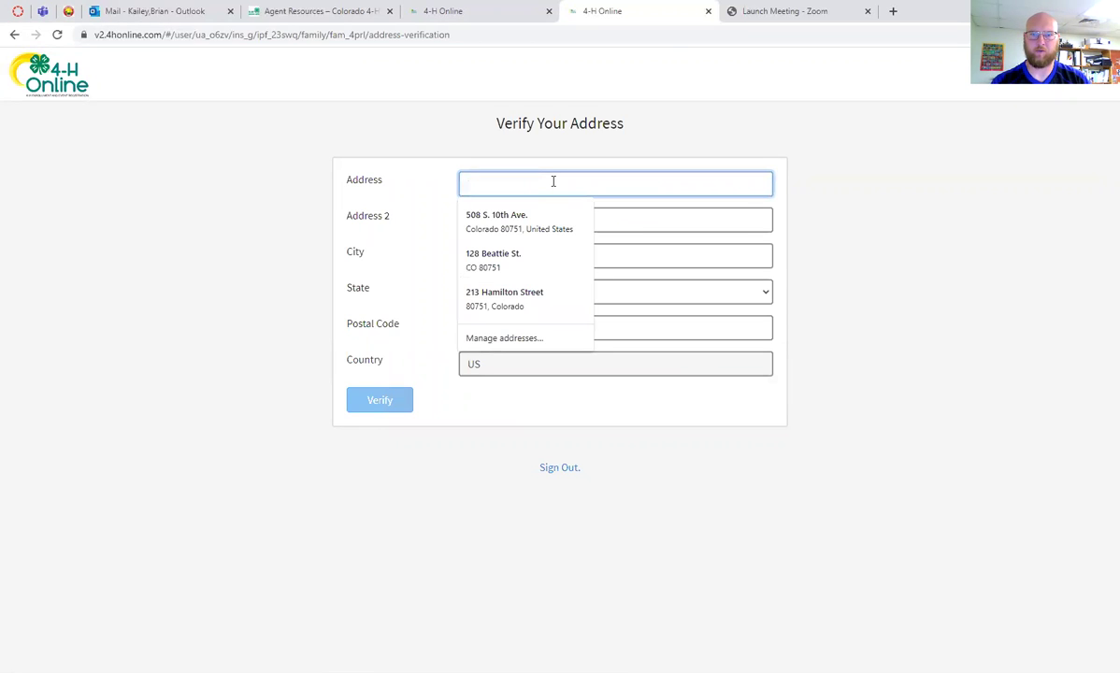
{"action": "left_click", "coordinate": [528, 224]}
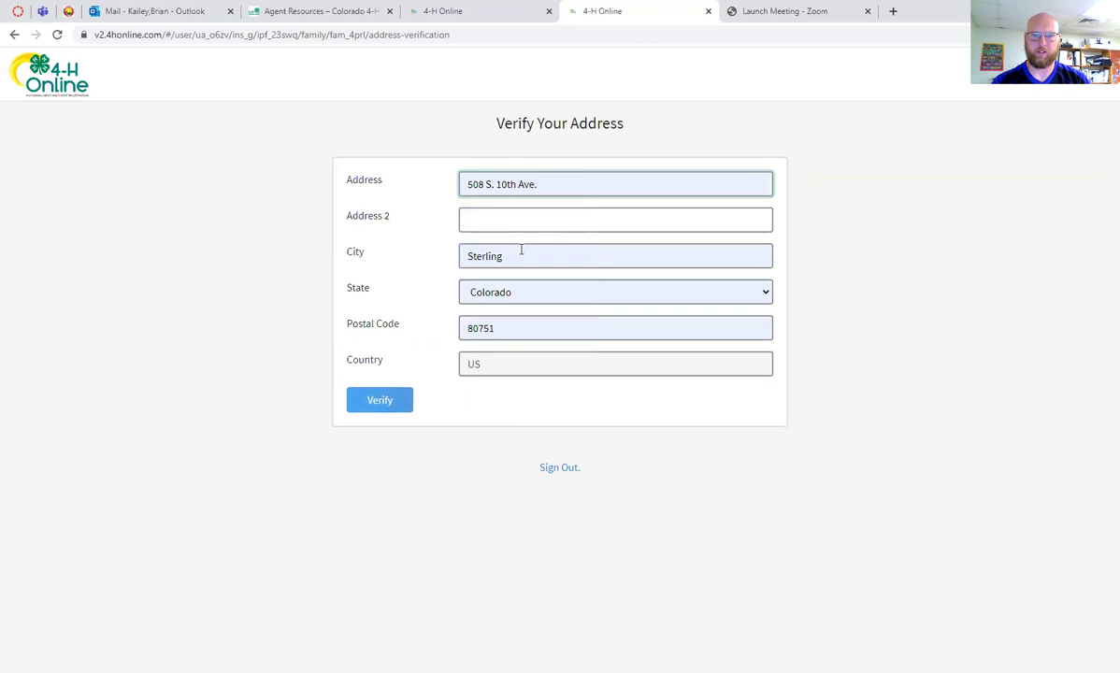
{"action": "left_click", "coordinate": [394, 402]}
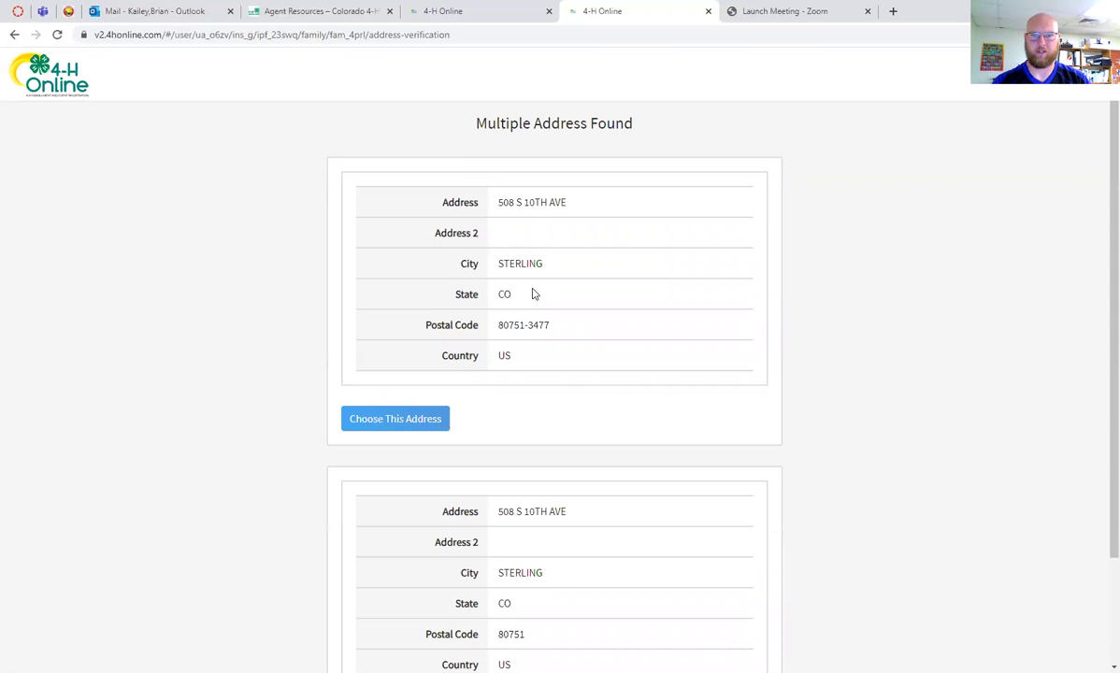
{"action": "scroll", "coordinate": [535, 294], "scroll_direction": "down", "scroll_amount": 2}
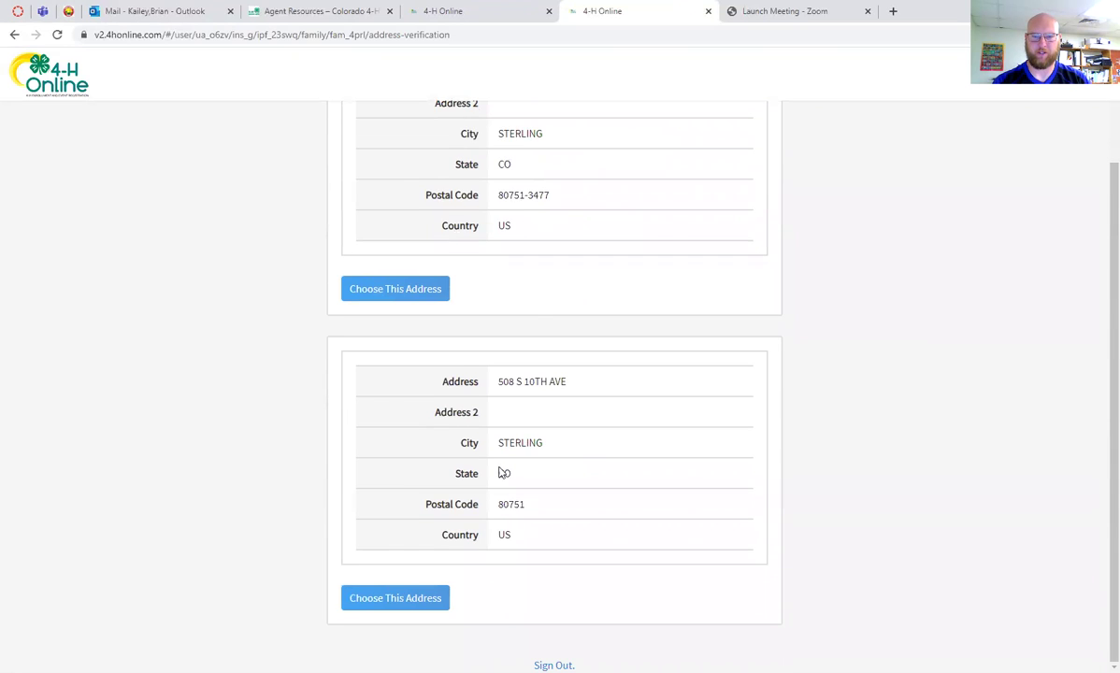
{"action": "scroll", "coordinate": [487, 283], "scroll_direction": "up", "scroll_amount": 2}
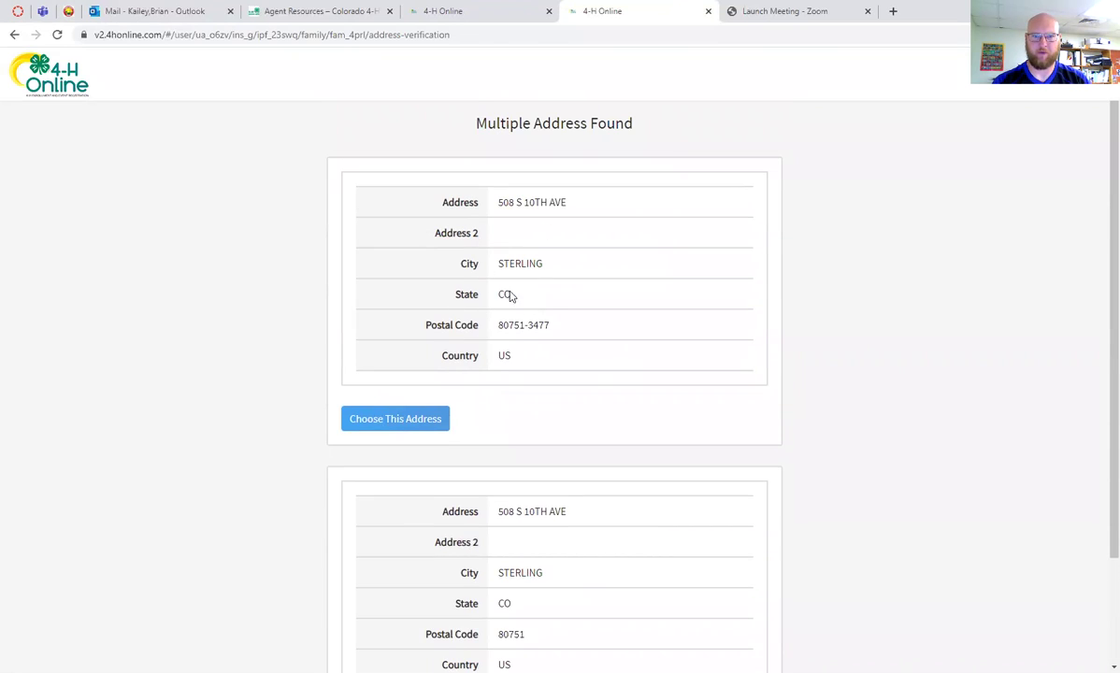
{"action": "left_click", "coordinate": [430, 421]}
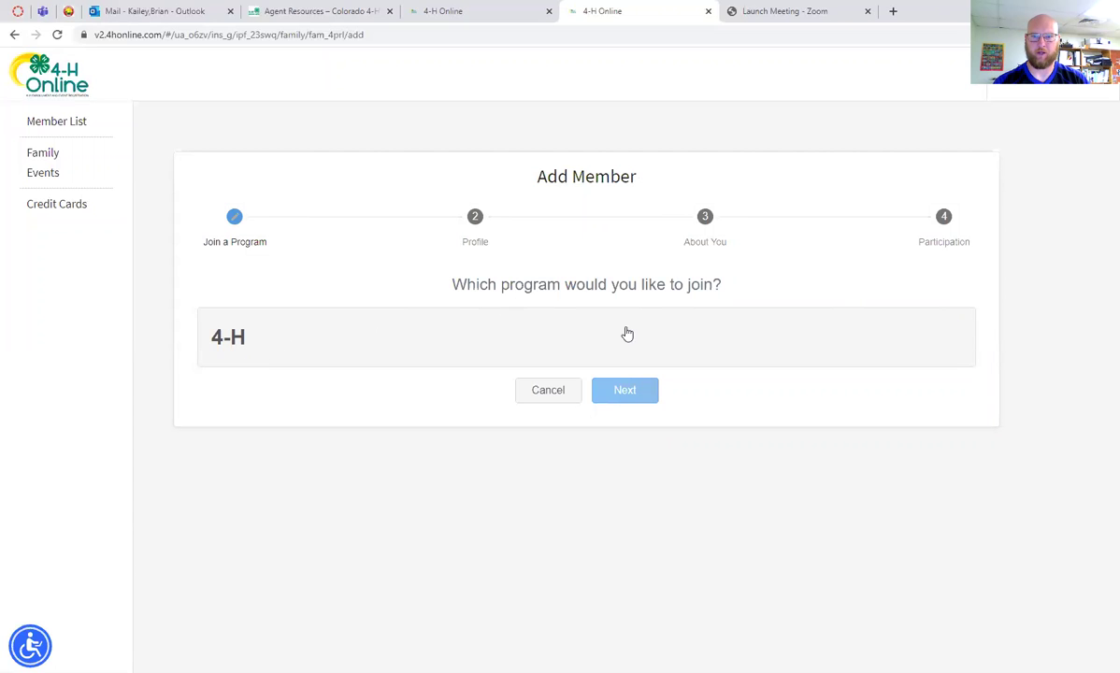
Choose the 4-H program, move through the name fields, and enter the member's birth date
{"action": "left_click", "coordinate": [257, 335]}
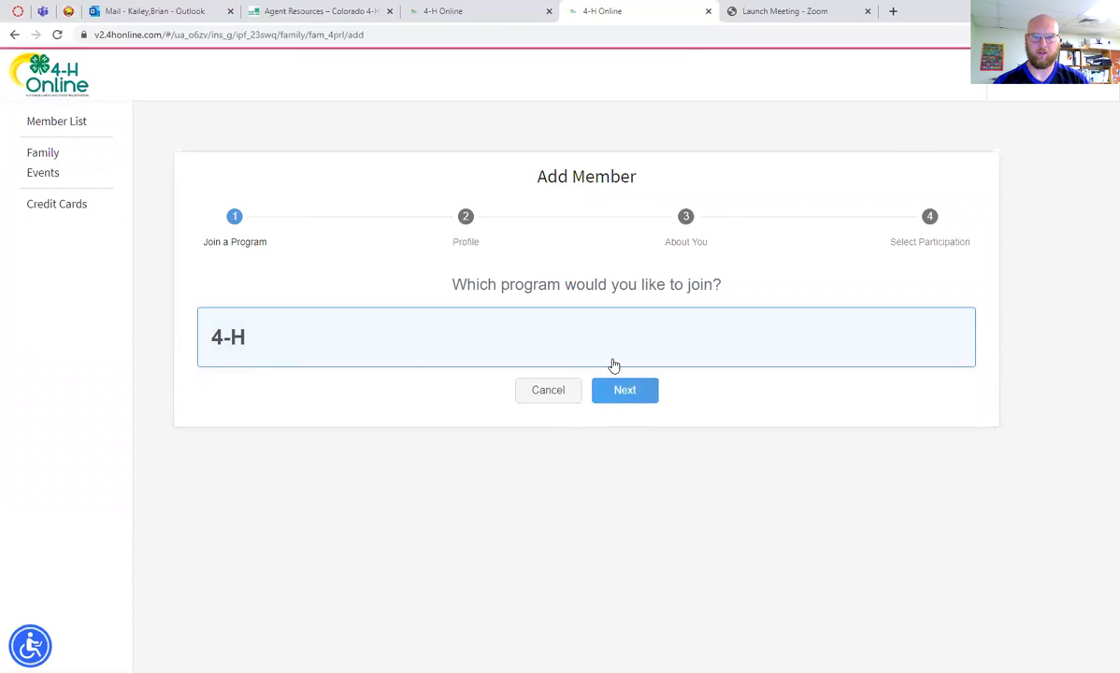
{"action": "left_click", "coordinate": [616, 392]}
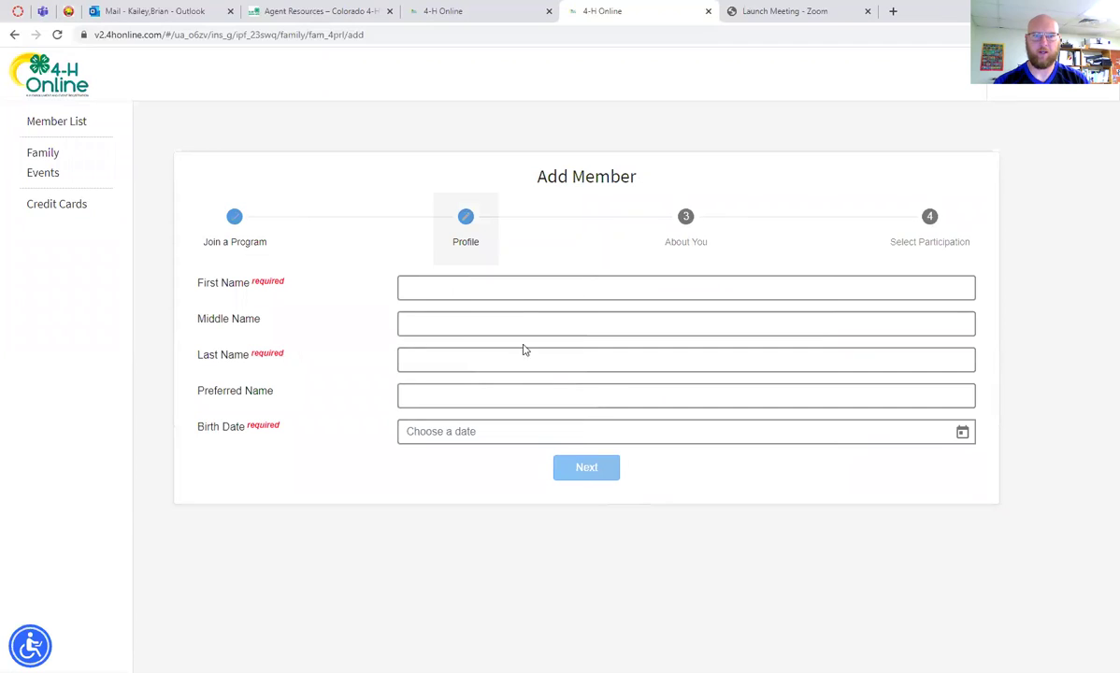
{"action": "left_click", "coordinate": [512, 290]}
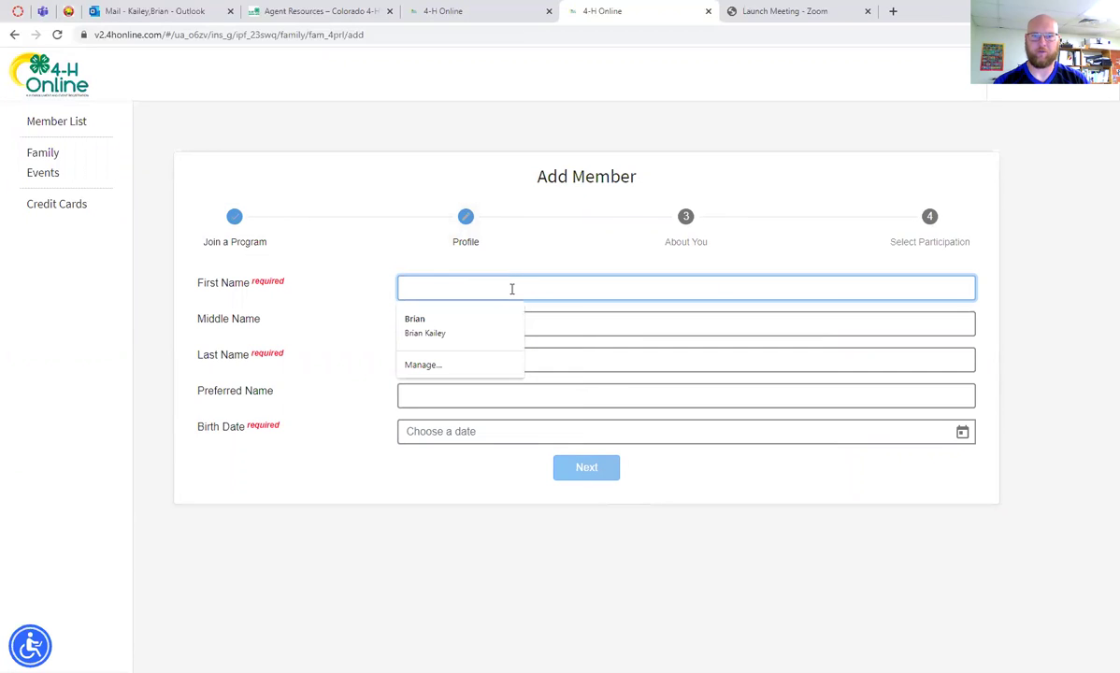
{"action": "left_click", "coordinate": [580, 320]}
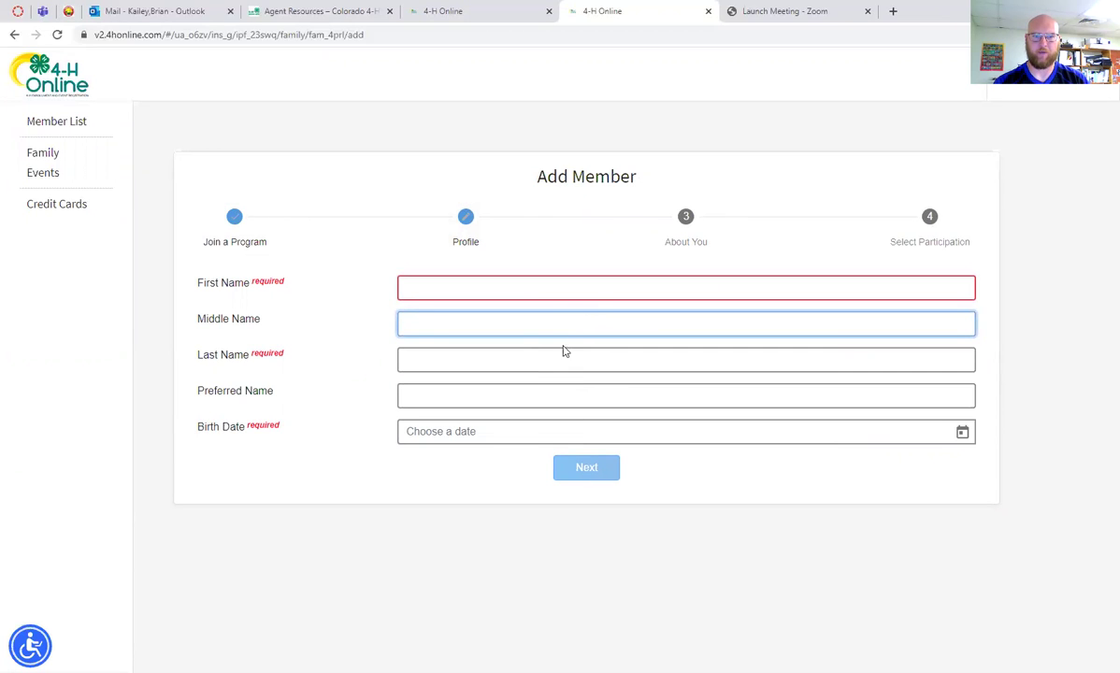
{"action": "left_click", "coordinate": [555, 357]}
{"action": "left_click", "coordinate": [573, 387]}
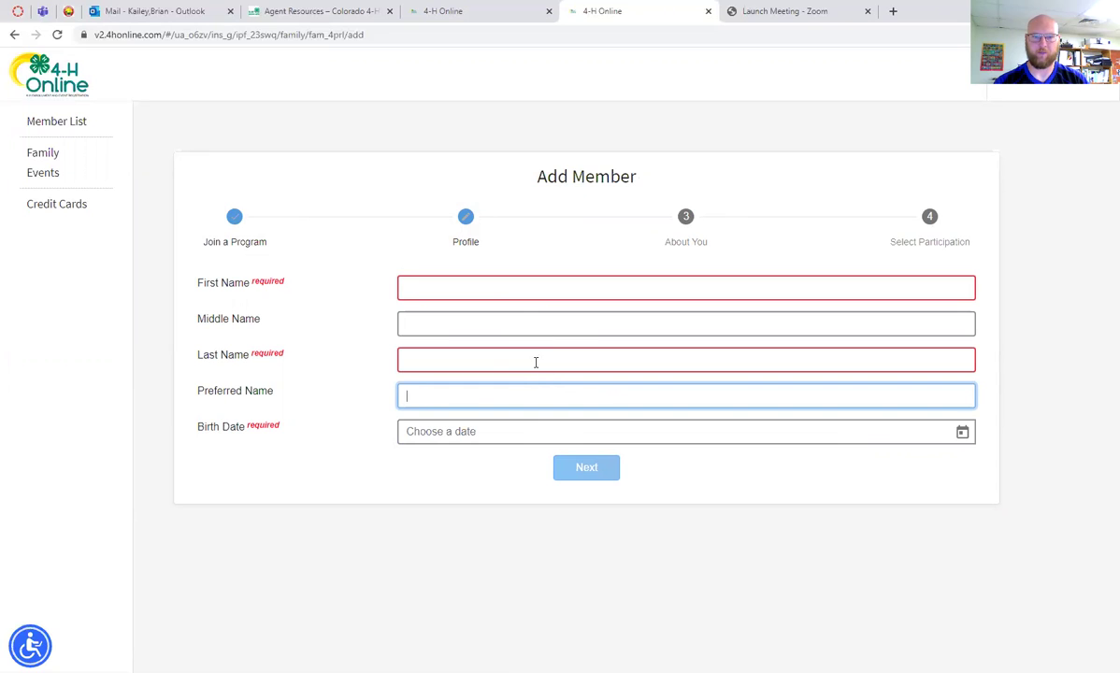
{"action": "left_click", "coordinate": [509, 433]}
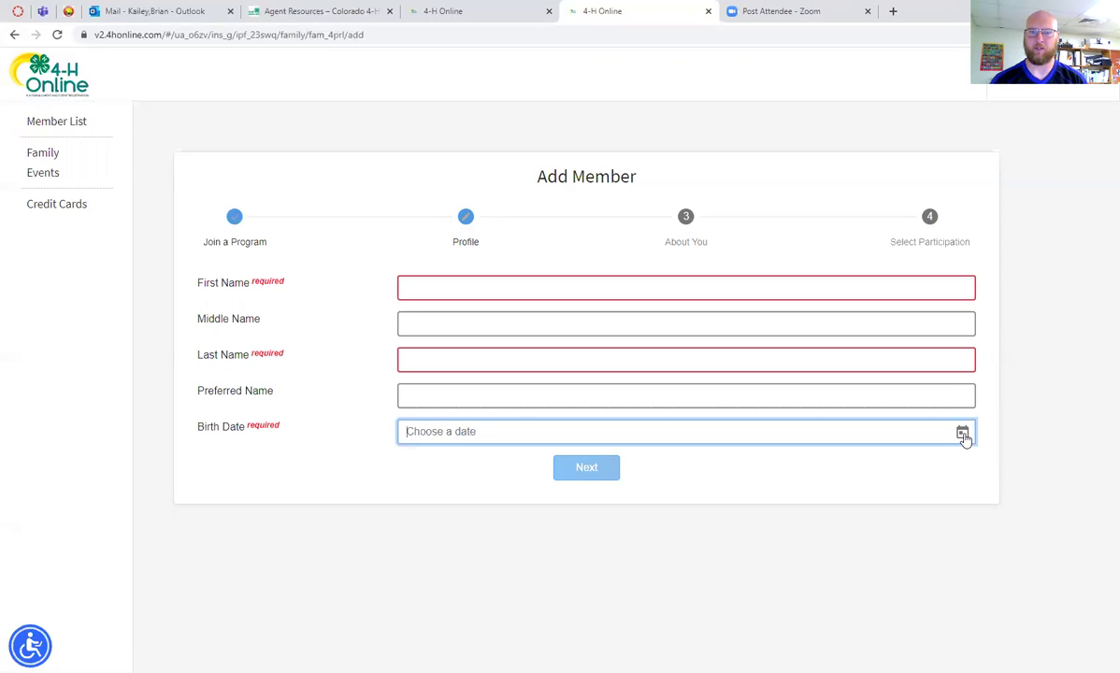
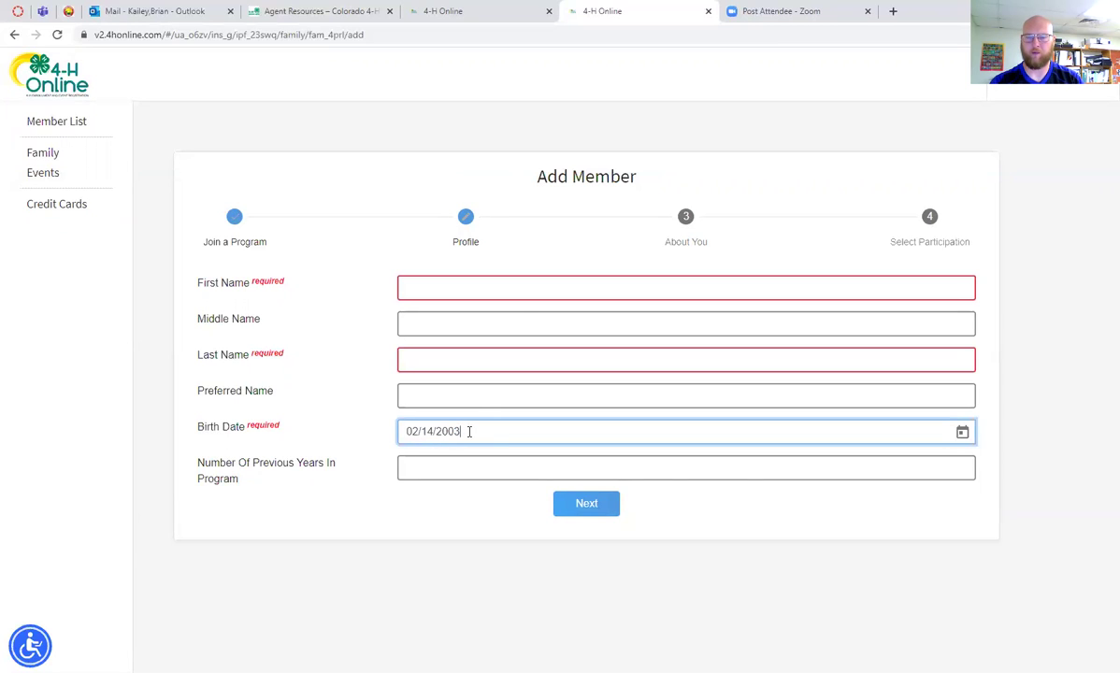
Enter the member's first and last name and 1 previous year, then continue
{"action": "left_click", "coordinate": [495, 290]}
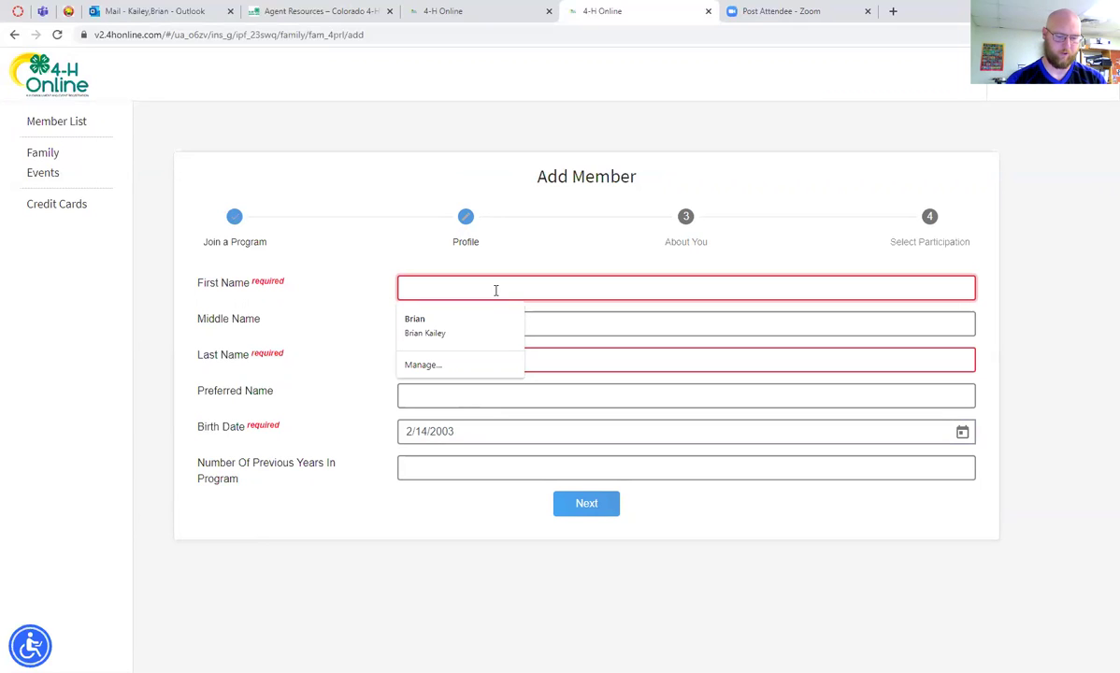
{"action": "type", "text": "Ra"}
{"action": "key", "text": "BackSpace"}
{"action": "left_click", "coordinate": [448, 355]}
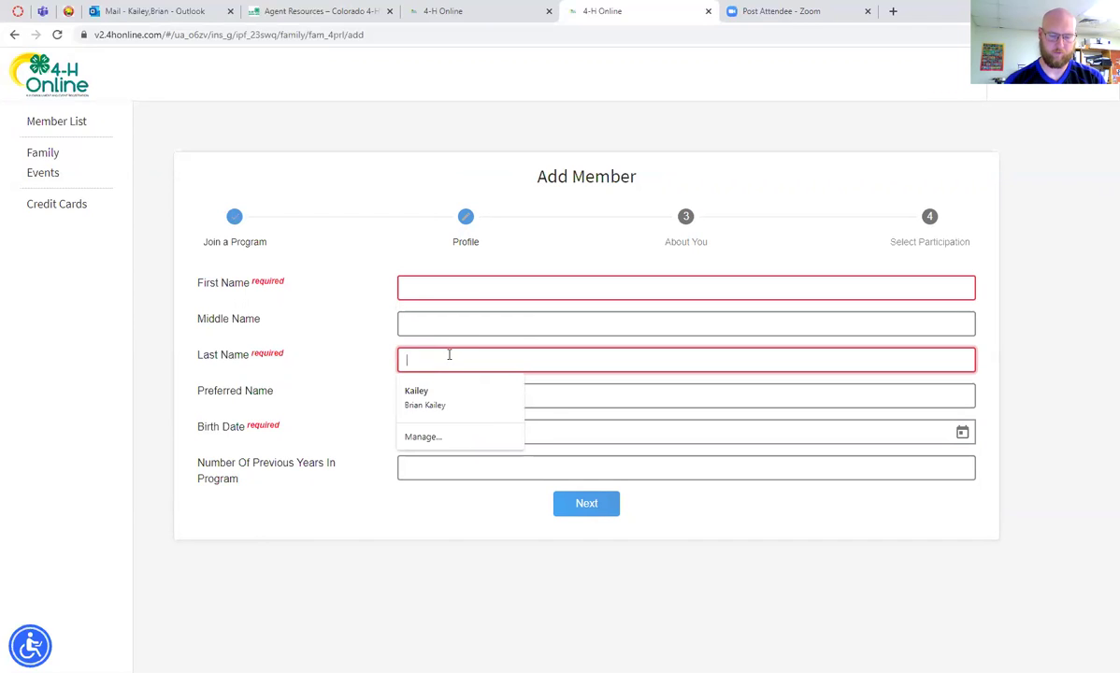
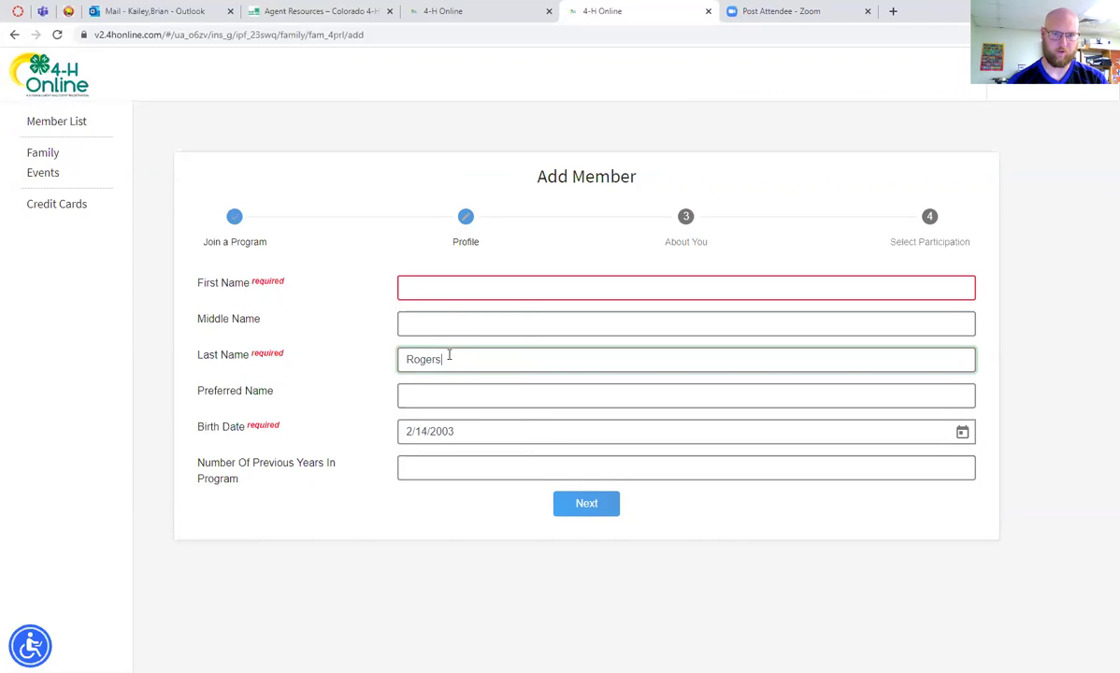
{"action": "left_click", "coordinate": [447, 289]}
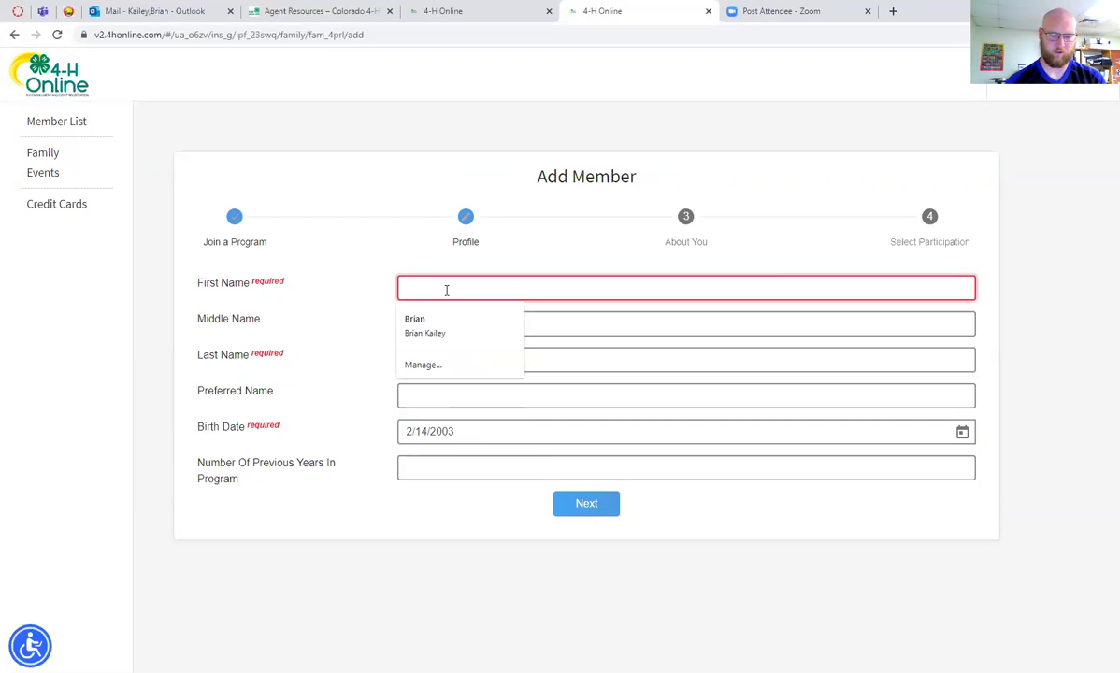
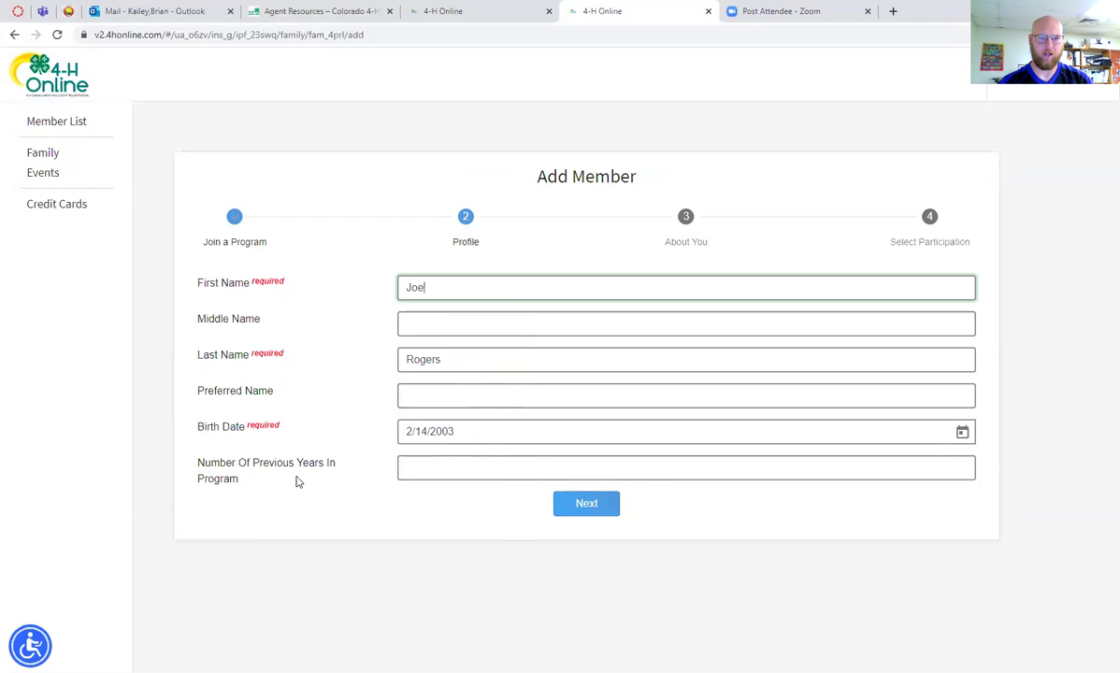
{"action": "left_click", "coordinate": [458, 472]}
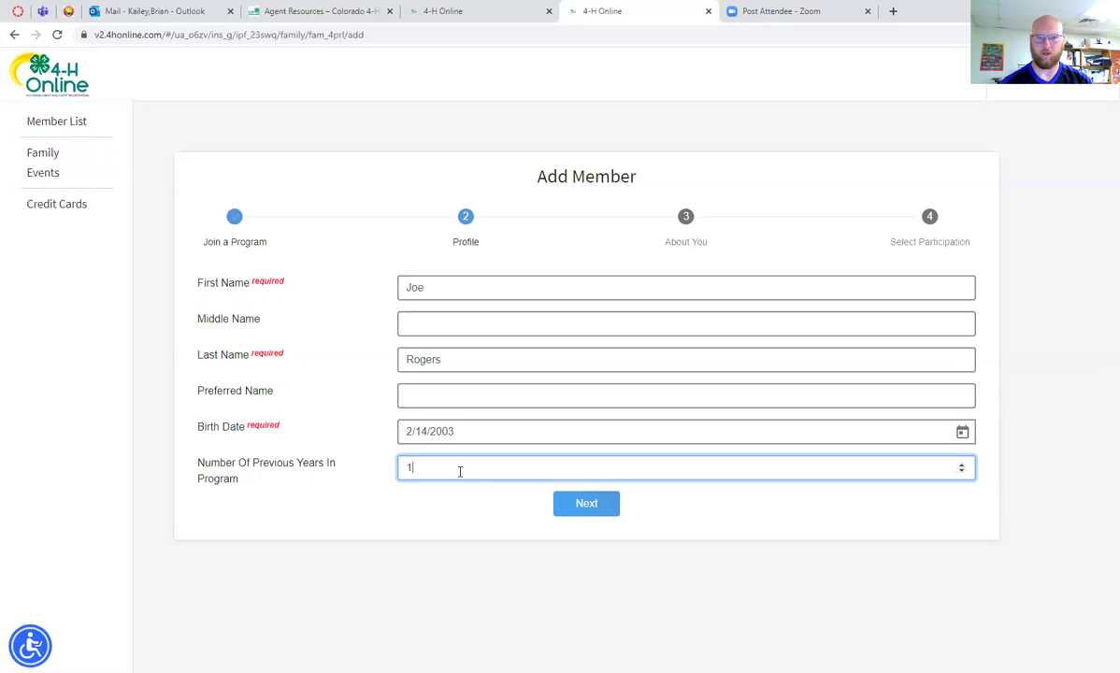
{"action": "left_click", "coordinate": [582, 506]}
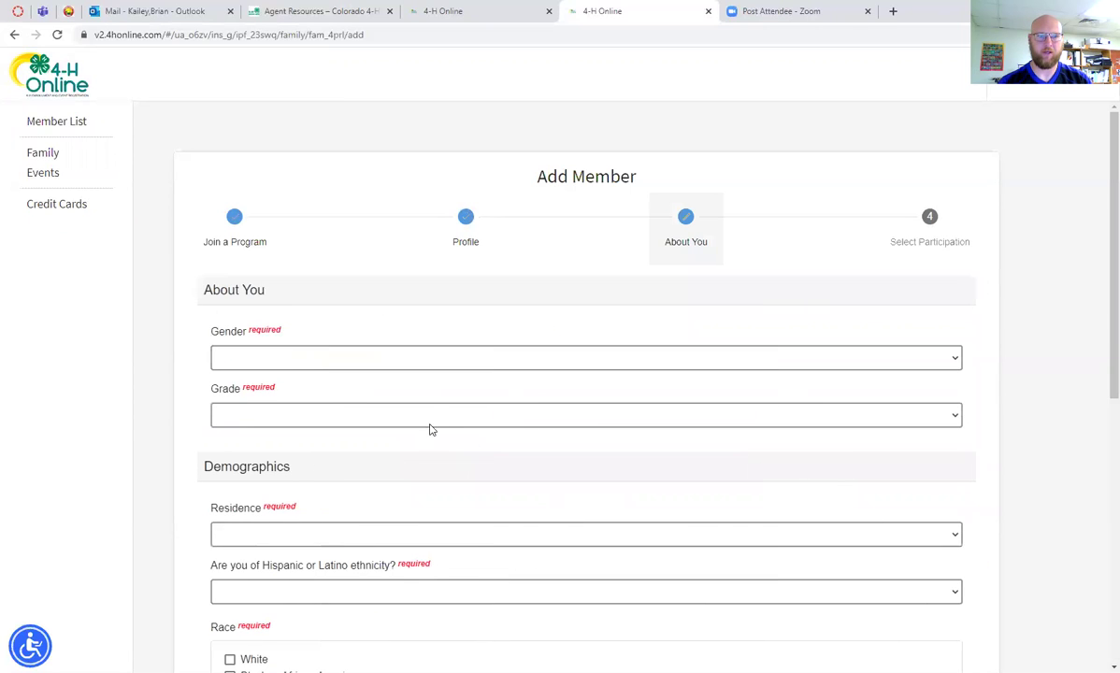
Set gender to Male, grade to 11, and residence to Town Under 10,000 or Rural - Non Farm
{"action": "scroll", "coordinate": [448, 412], "scroll_direction": "down", "scroll_amount": 1}
{"action": "left_click", "coordinate": [654, 291]}
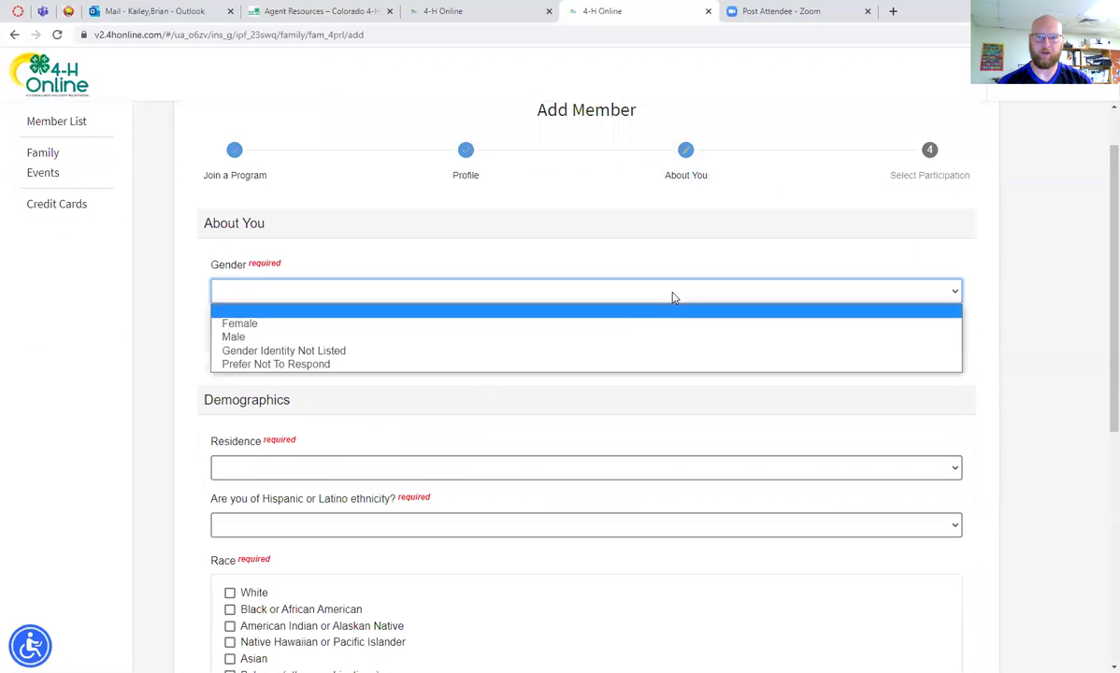
{"action": "left_click", "coordinate": [593, 342]}
{"action": "scroll", "coordinate": [585, 342], "scroll_direction": "down", "scroll_amount": 1}
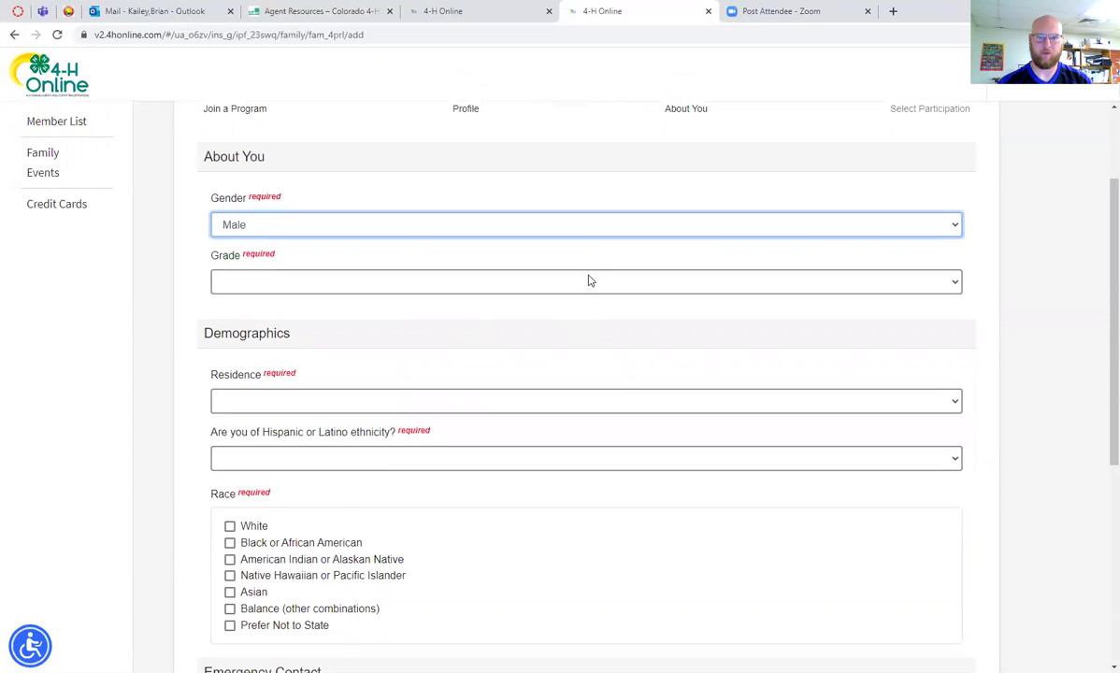
{"action": "left_click", "coordinate": [587, 280]}
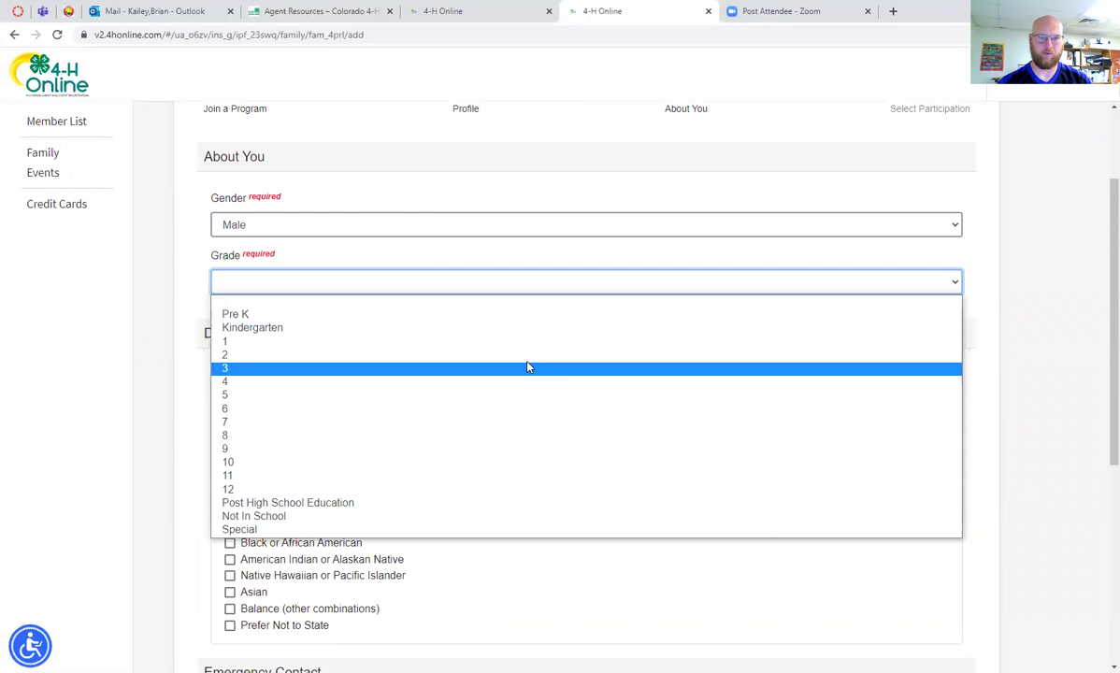
{"action": "left_click", "coordinate": [528, 476]}
{"action": "scroll", "coordinate": [537, 462], "scroll_direction": "down", "scroll_amount": 1}
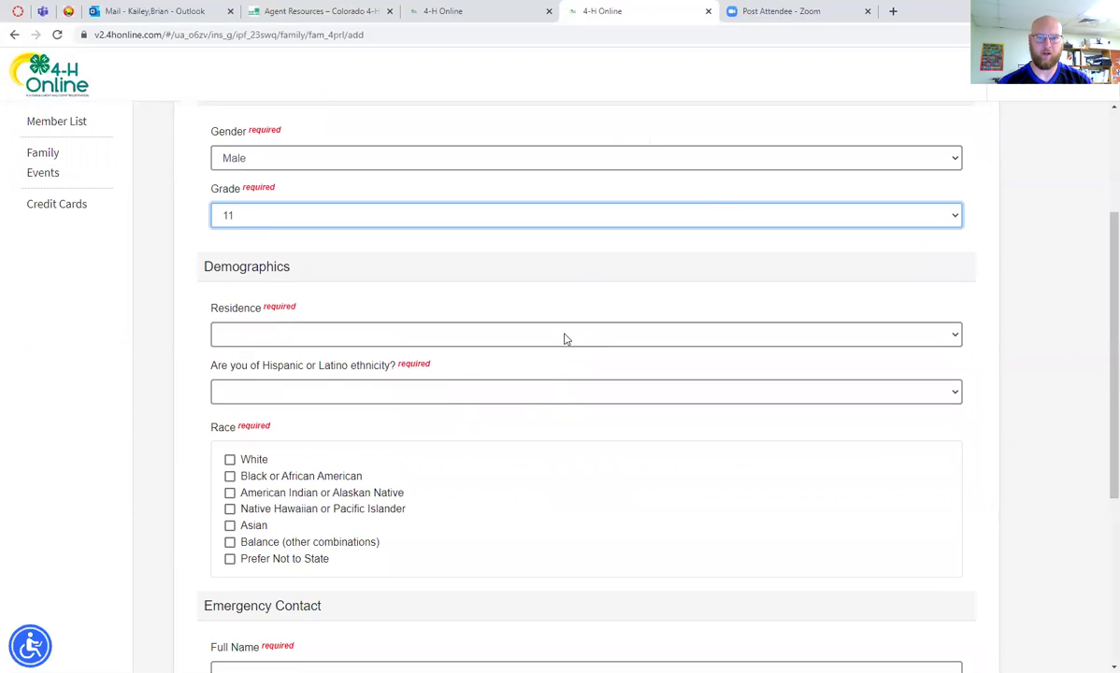
{"action": "left_click", "coordinate": [563, 336]}
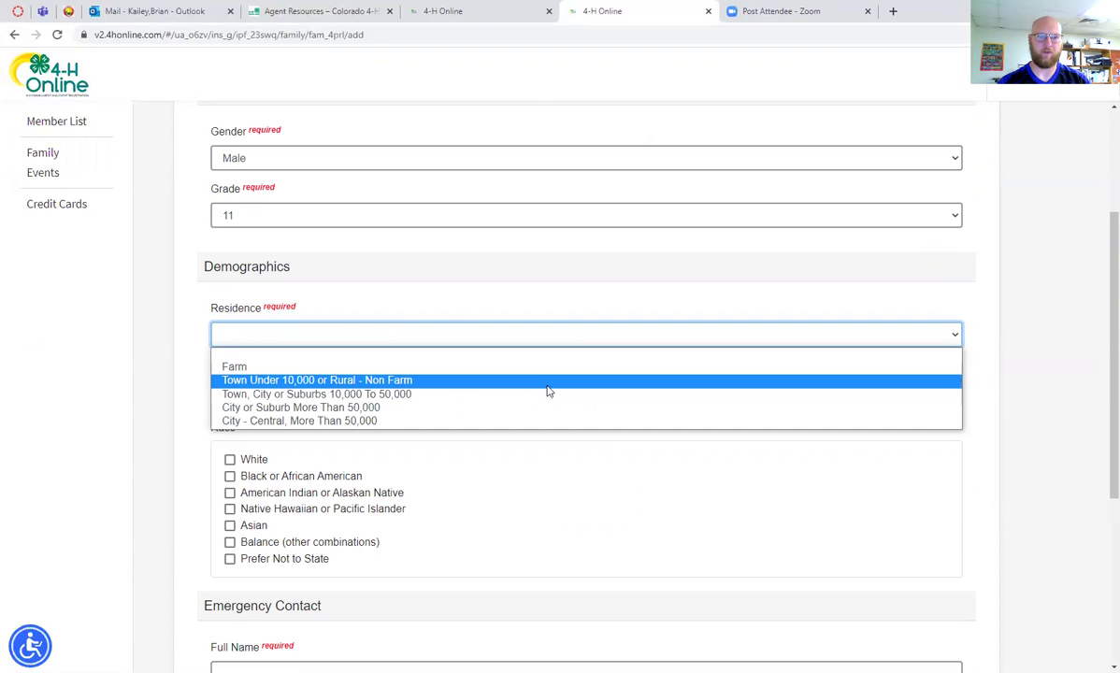
{"action": "left_click", "coordinate": [547, 384]}
Set ethnicity to Non Hispanic and tick White as the member's race
{"action": "left_click", "coordinate": [539, 390]}
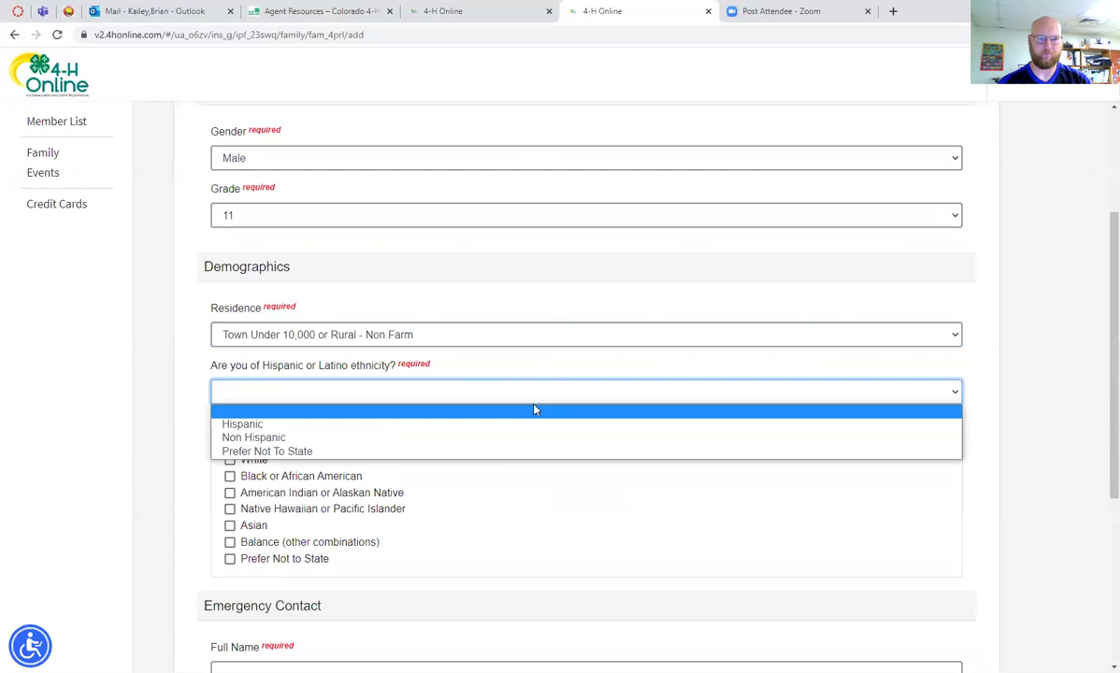
{"action": "left_click", "coordinate": [524, 428]}
{"action": "scroll", "coordinate": [440, 418], "scroll_direction": "down", "scroll_amount": 1}
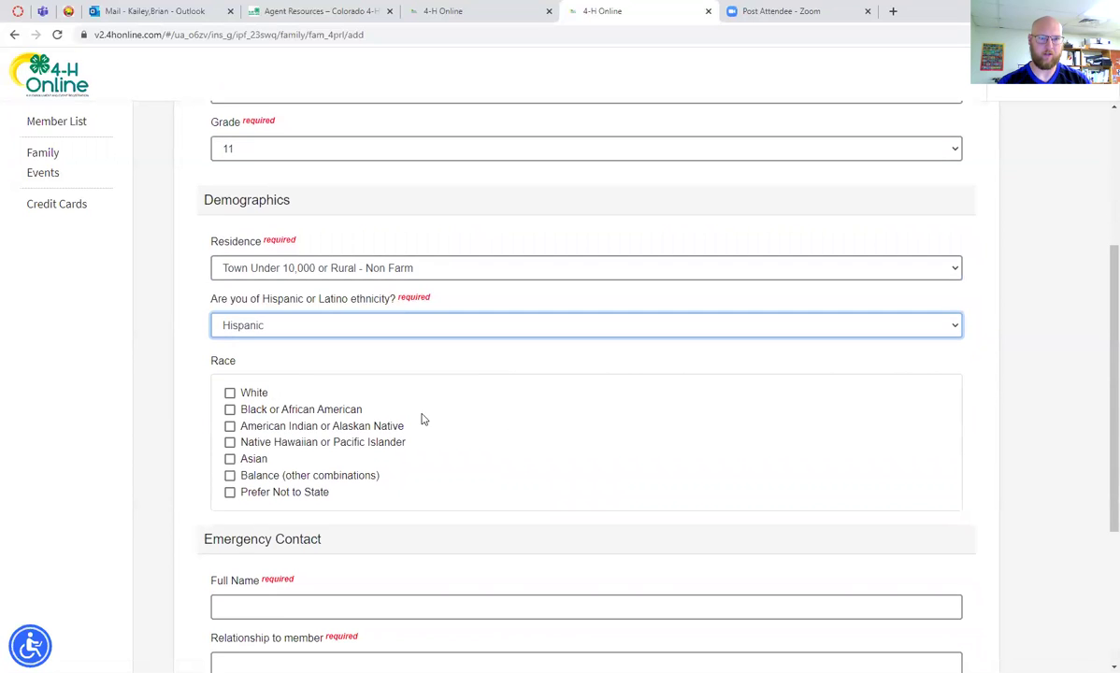
{"action": "scroll", "coordinate": [392, 418], "scroll_direction": "down", "scroll_amount": 1}
{"action": "left_click", "coordinate": [230, 328]}
{"action": "left_click", "coordinate": [459, 265]}
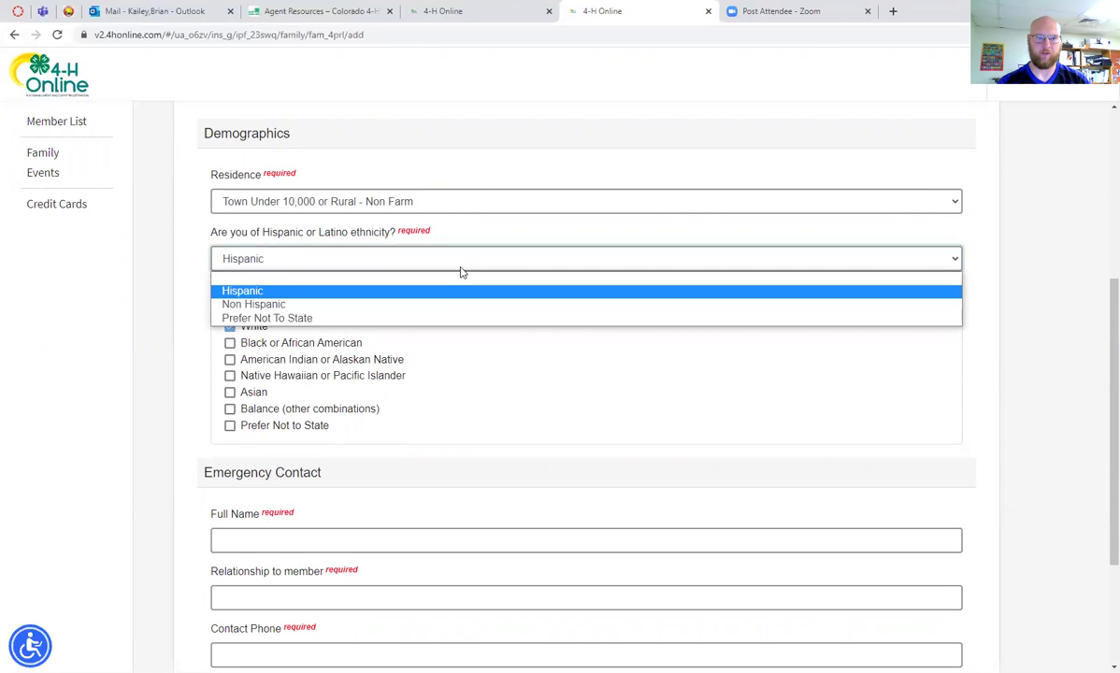
{"action": "left_click", "coordinate": [433, 304]}
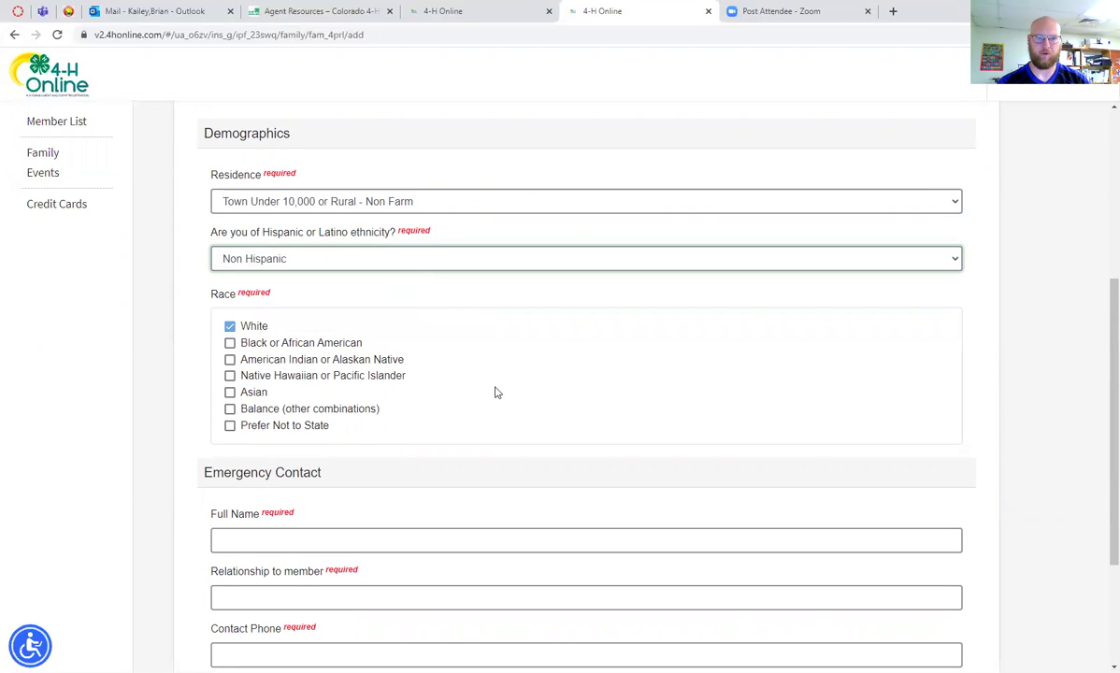
{"action": "scroll", "coordinate": [482, 379], "scroll_direction": "down", "scroll_amount": 3}
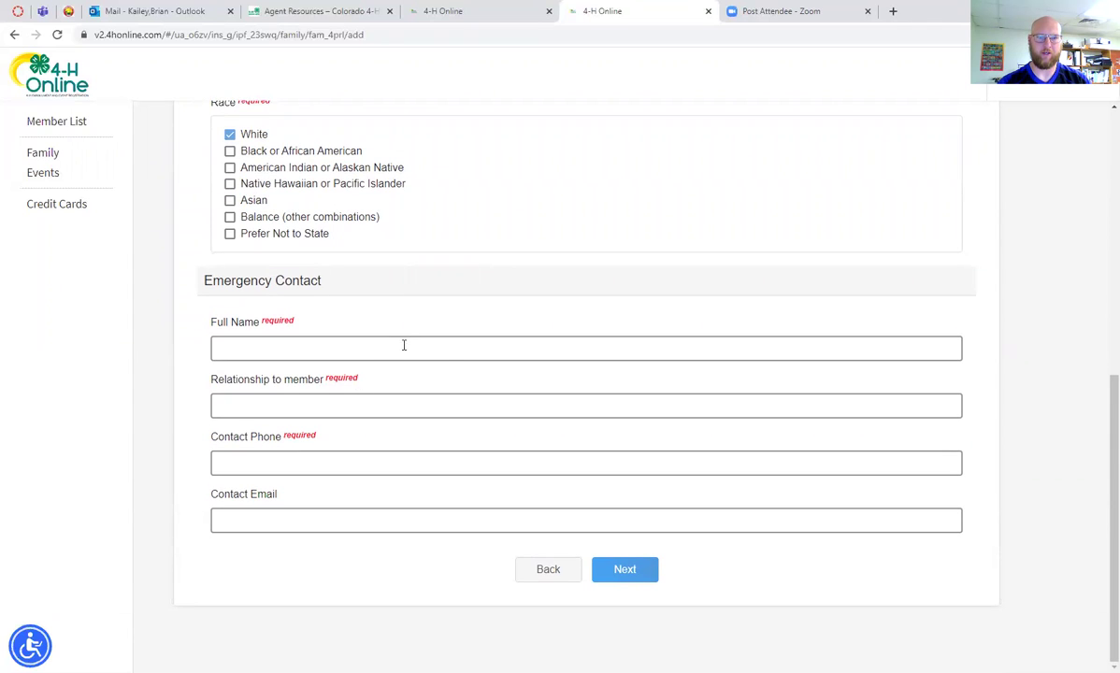
Enter the emergency contact's full name, relationship 'Boss', and a saved phone number
{"action": "left_click", "coordinate": [405, 344]}
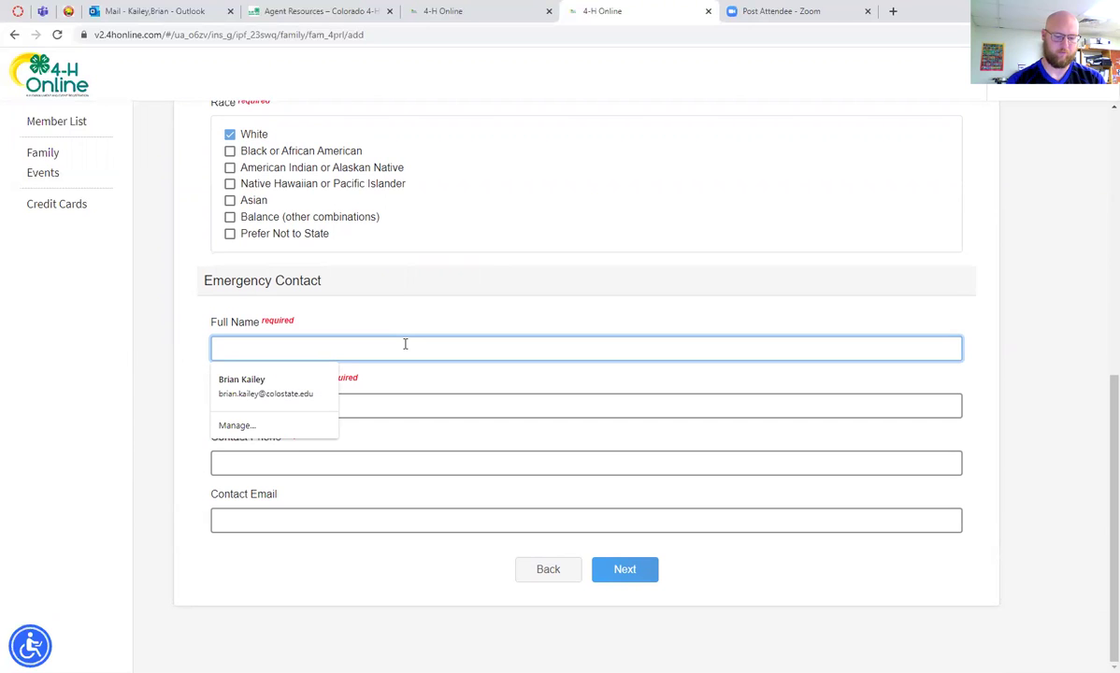
{"action": "type", "text": "Shield"}
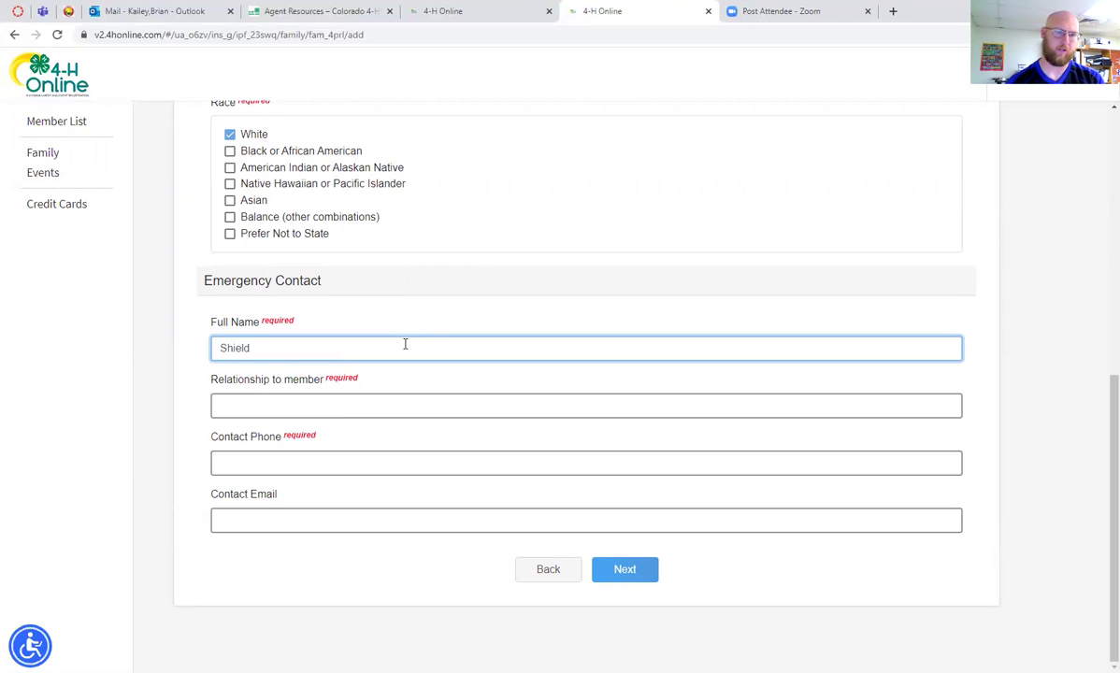
{"action": "left_click", "coordinate": [338, 403]}
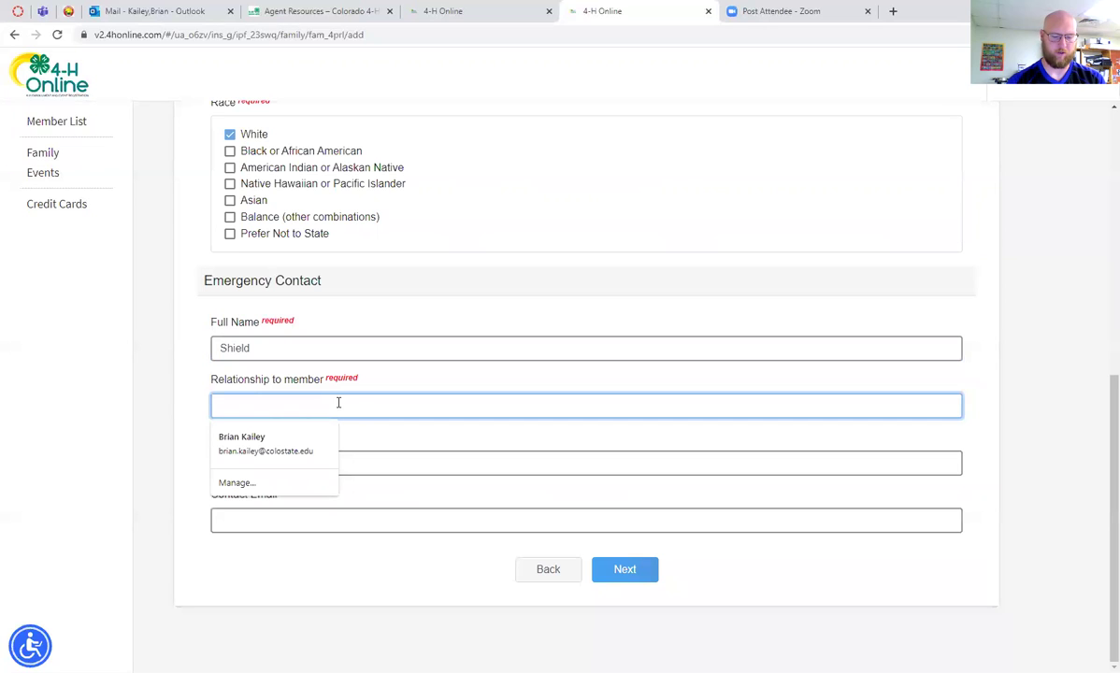
{"action": "type", "text": "Boss"}
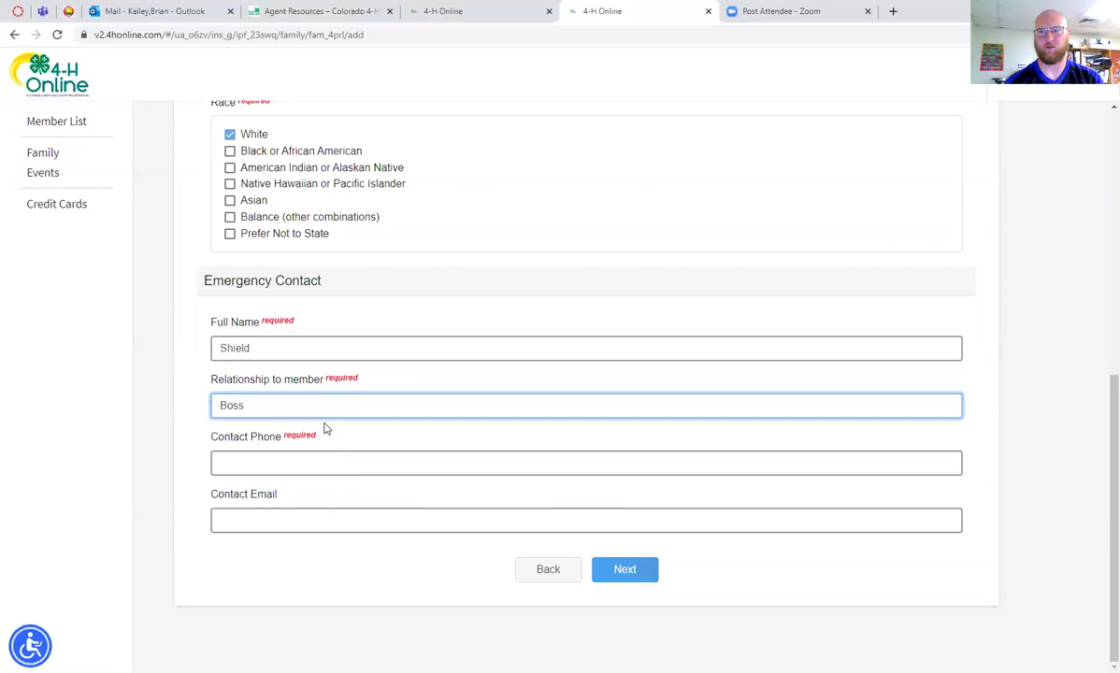
{"action": "left_click", "coordinate": [305, 462]}
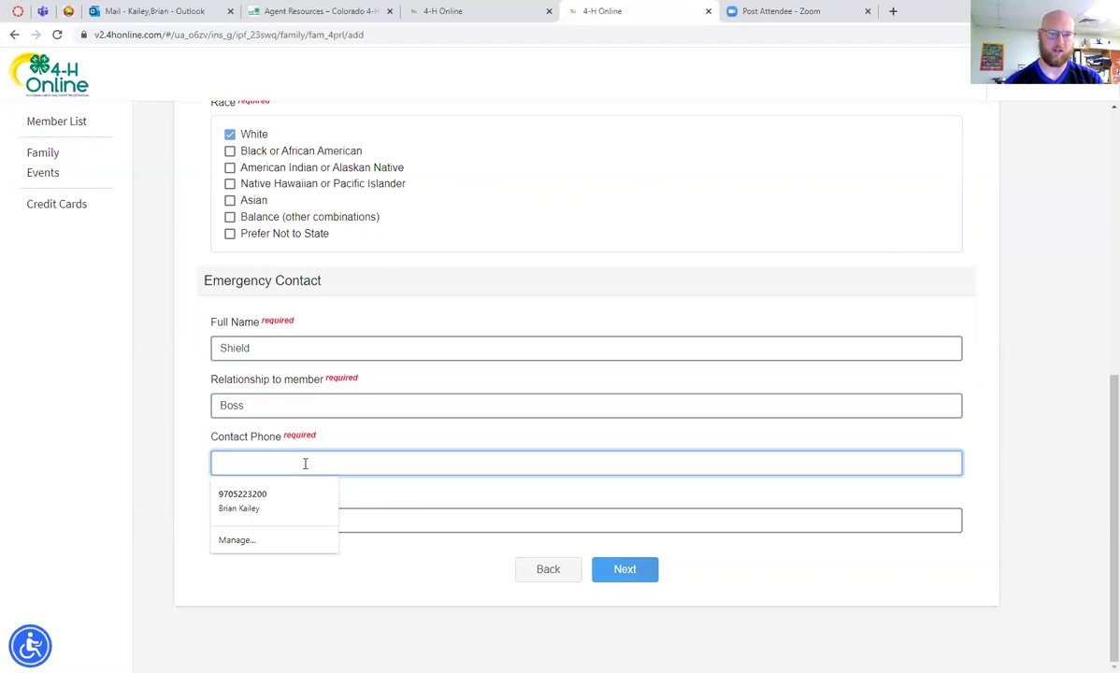
{"action": "left_click", "coordinate": [250, 500]}
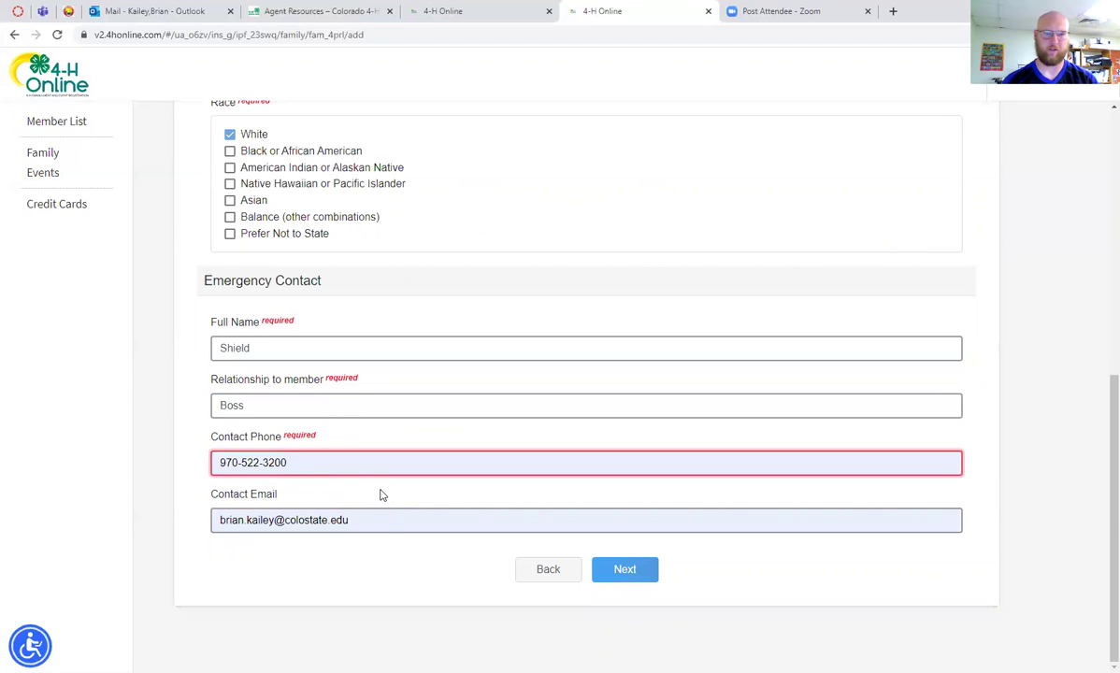
Replace the autofilled contact e-mail with the contact's e-mail, continue, then revisit the flagged phone field
{"action": "key", "text": "Tab"}
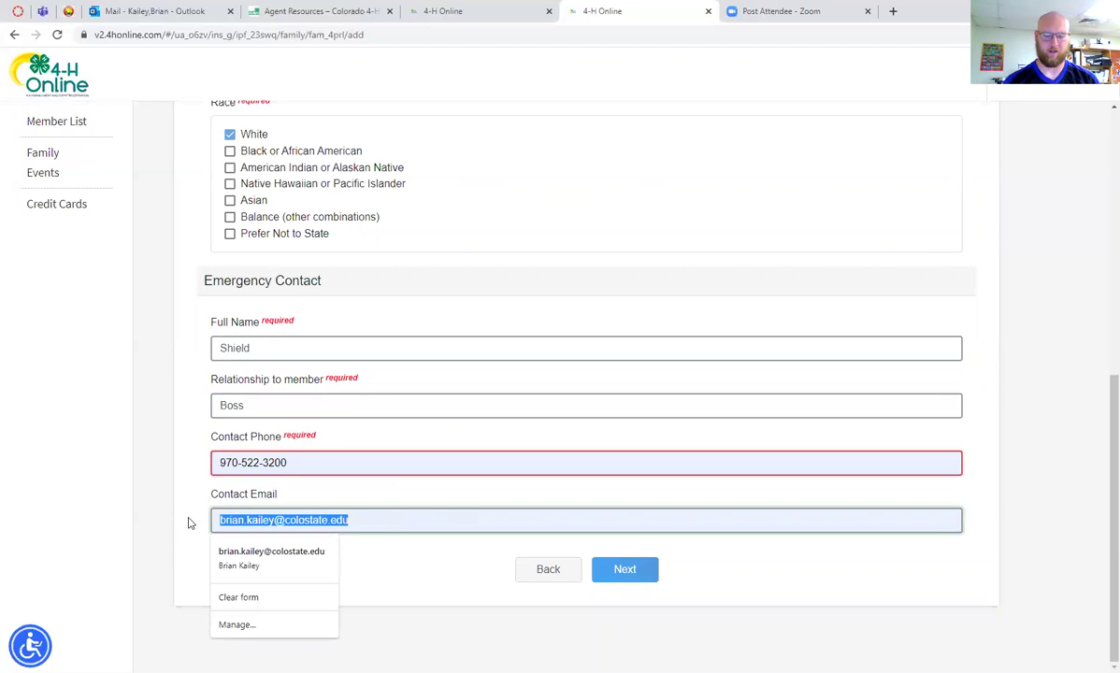
{"action": "key", "text": "BackSpace"}
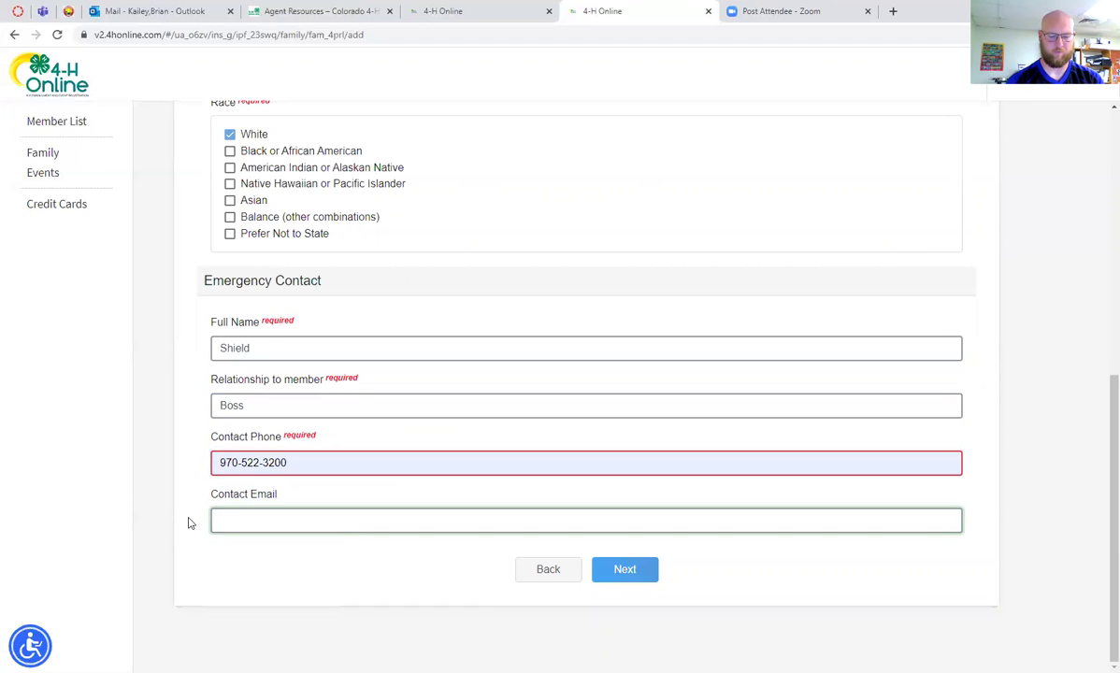
{"action": "type", "text": "a"}
{"action": "key", "text": "BackSpace"}
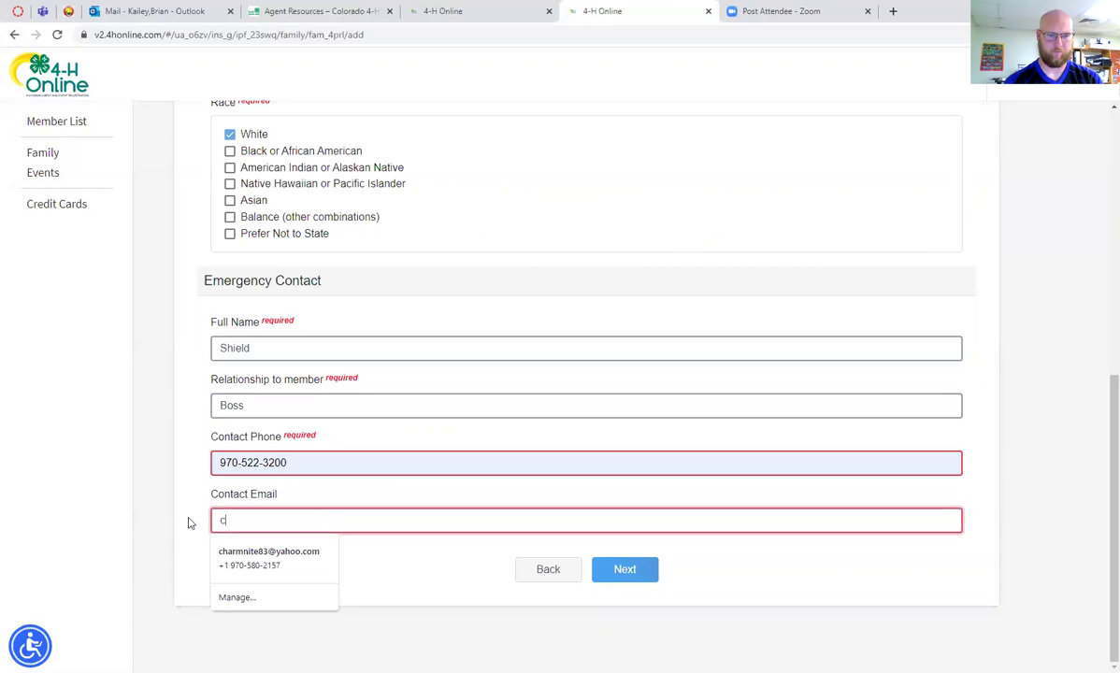
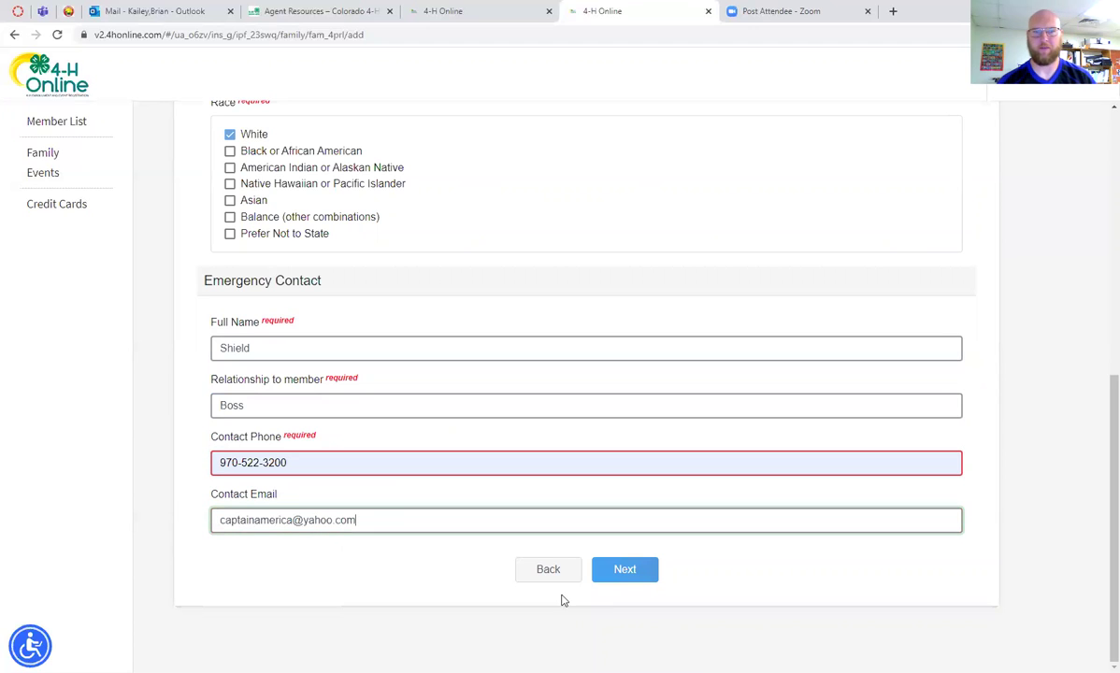
{"action": "left_click", "coordinate": [642, 578]}
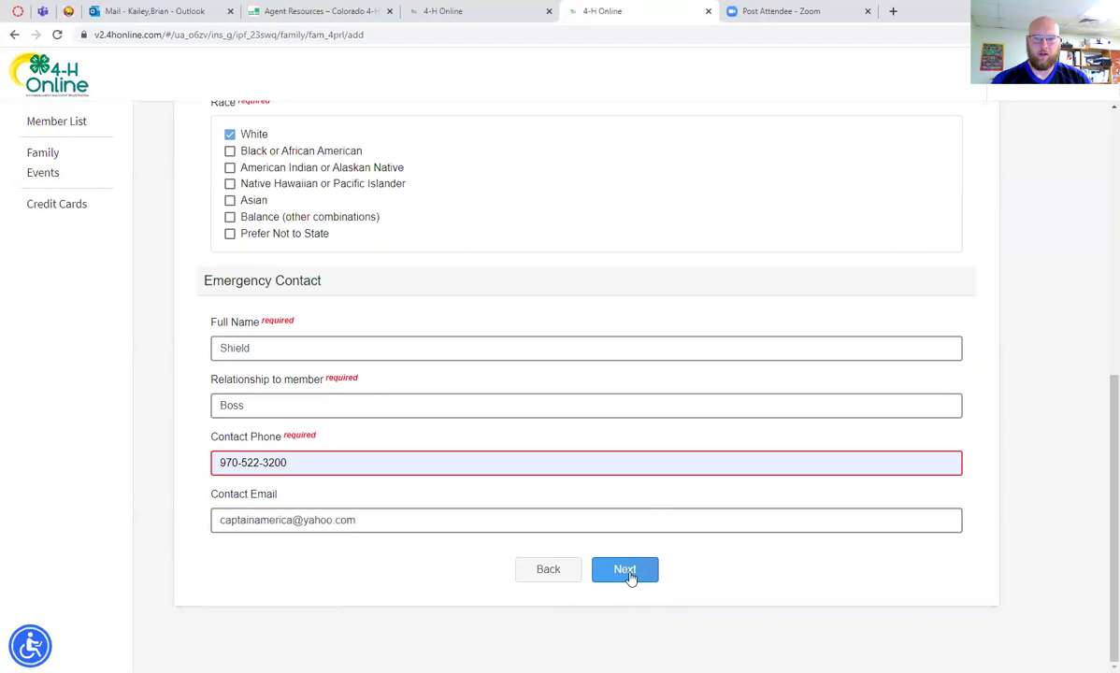
{"action": "left_click", "coordinate": [367, 463]}
Correct the phone number's last digit to 0 and continue to the participation step
{"action": "key", "text": "BackSpace"}
{"action": "type", "text": "0"}
{"action": "left_click", "coordinate": [635, 571]}
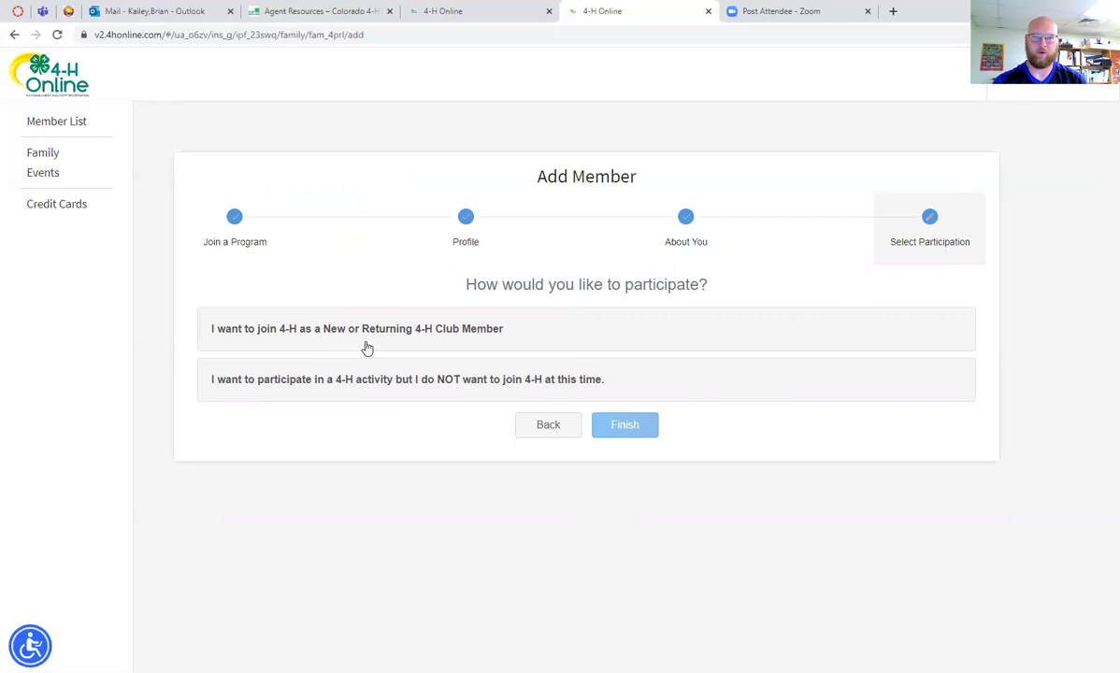
Join as a new or returning 4-H club member with Chamrocks as the club
{"action": "left_click", "coordinate": [593, 334]}
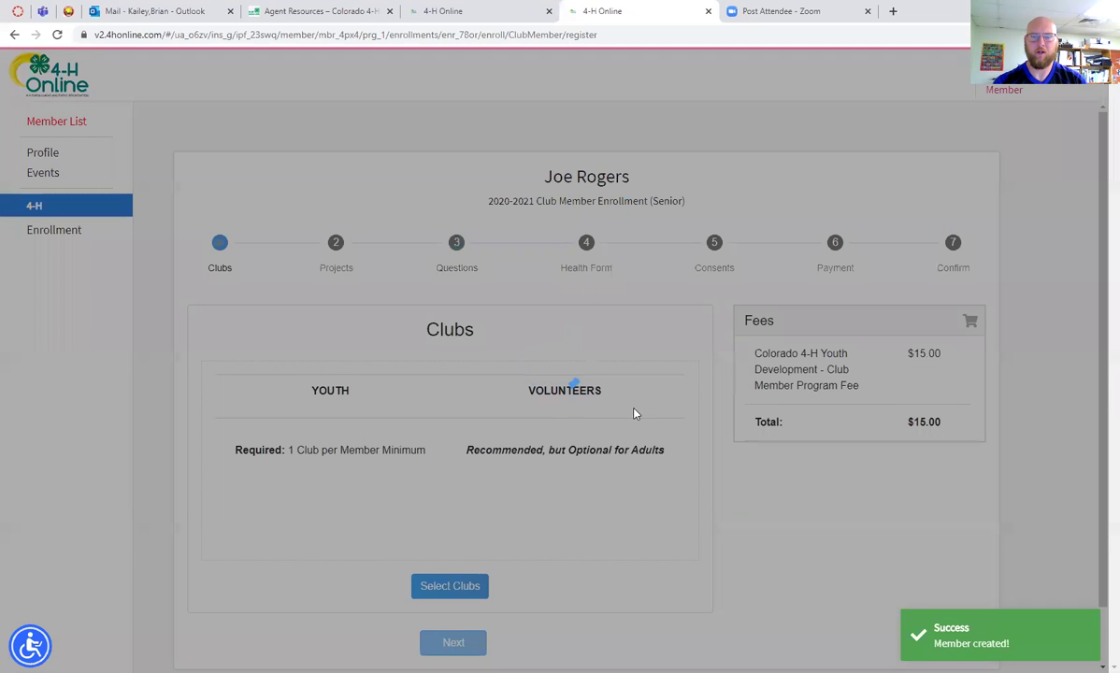
{"action": "scroll", "coordinate": [615, 366], "scroll_direction": "down", "scroll_amount": 1}
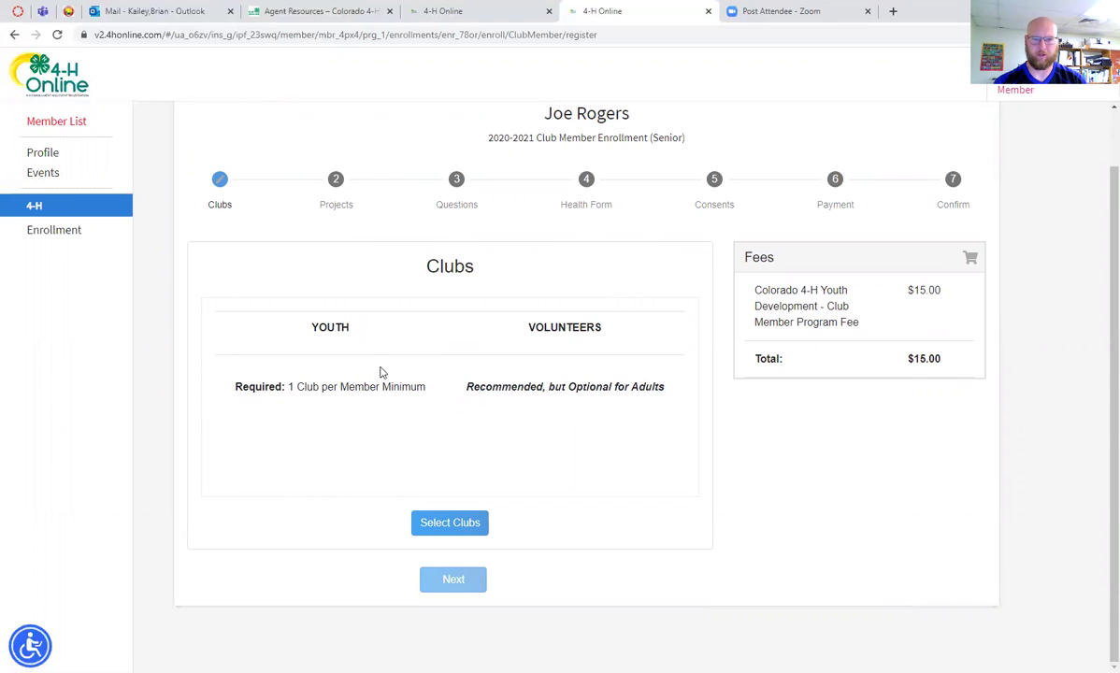
{"action": "left_click", "coordinate": [462, 526]}
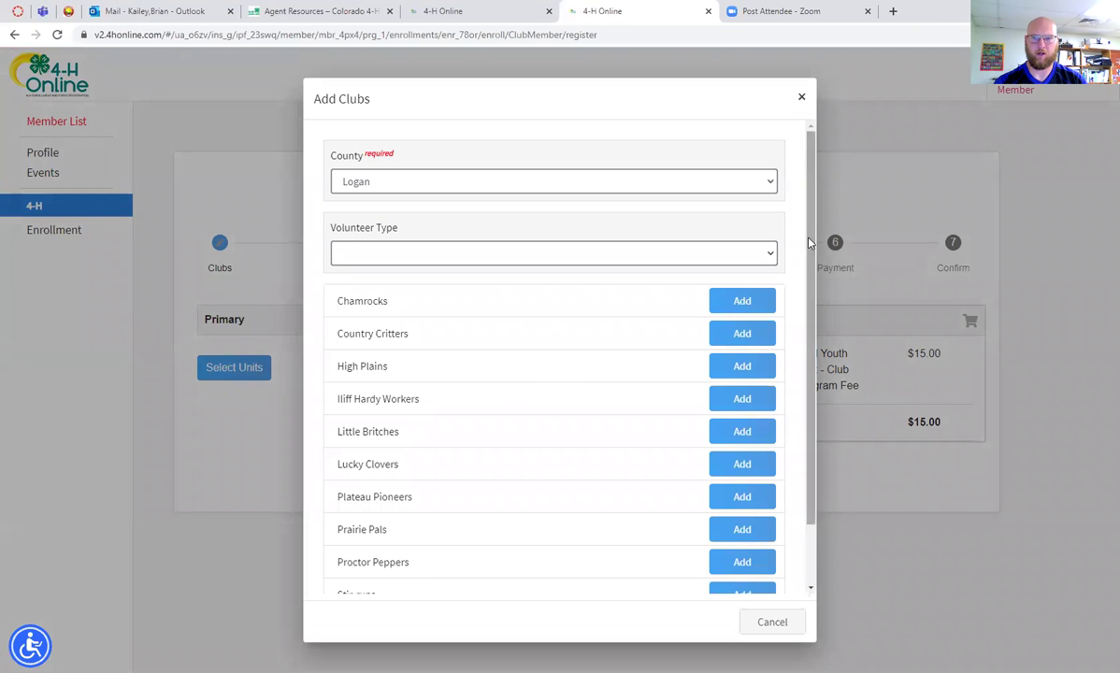
{"action": "left_click", "coordinate": [743, 303]}
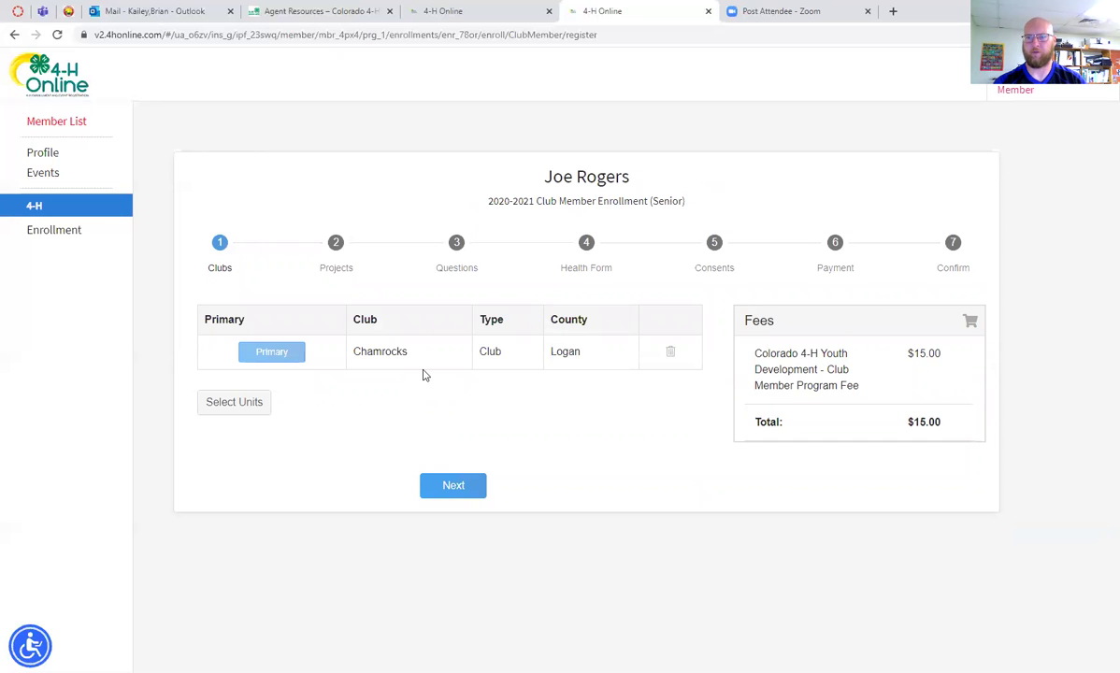
{"action": "left_click", "coordinate": [458, 485]}
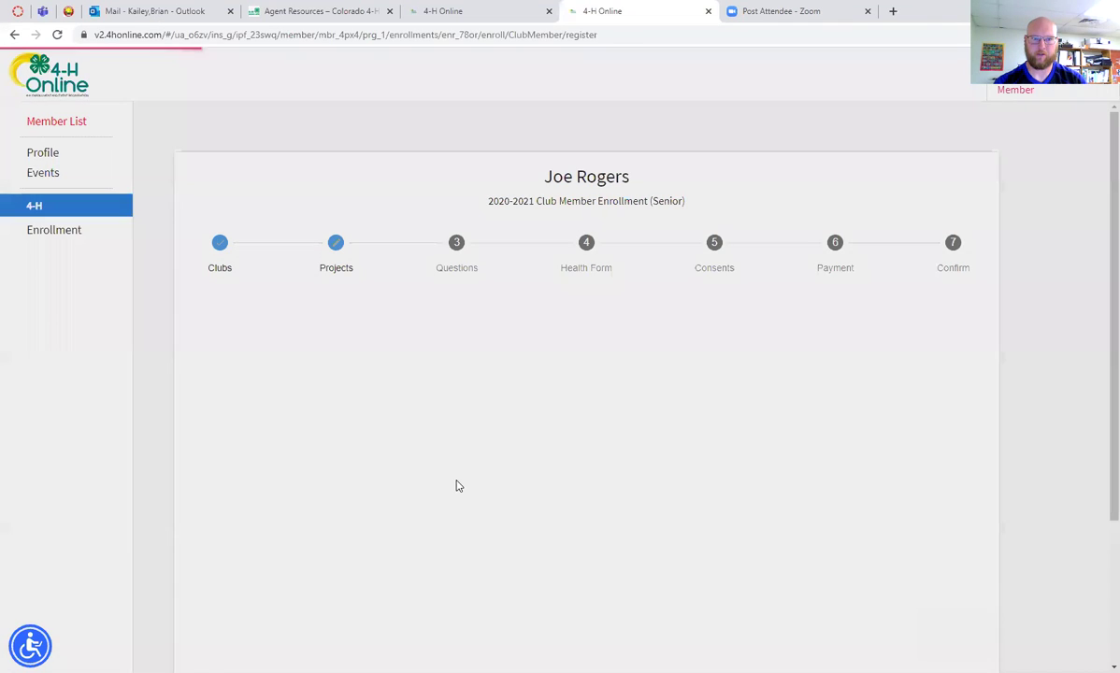
Add Geology 3 from the project list to the Chamrocks club, then advance to Questions
{"action": "scroll", "coordinate": [562, 406], "scroll_direction": "down", "scroll_amount": 2}
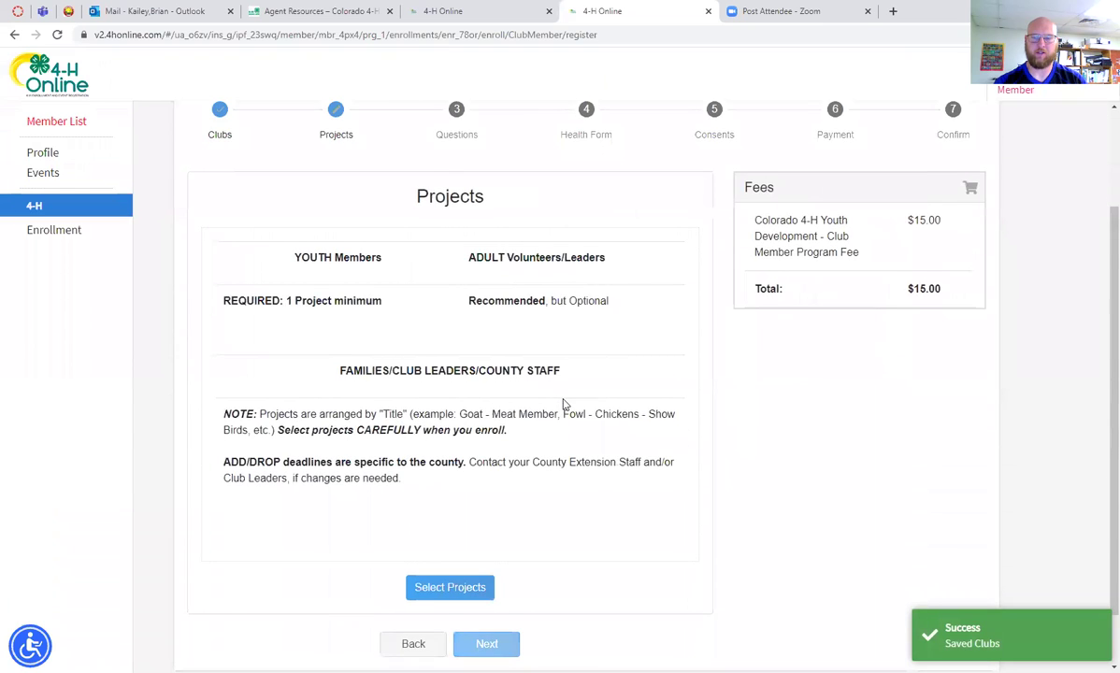
{"action": "scroll", "coordinate": [564, 404], "scroll_direction": "down", "scroll_amount": 1}
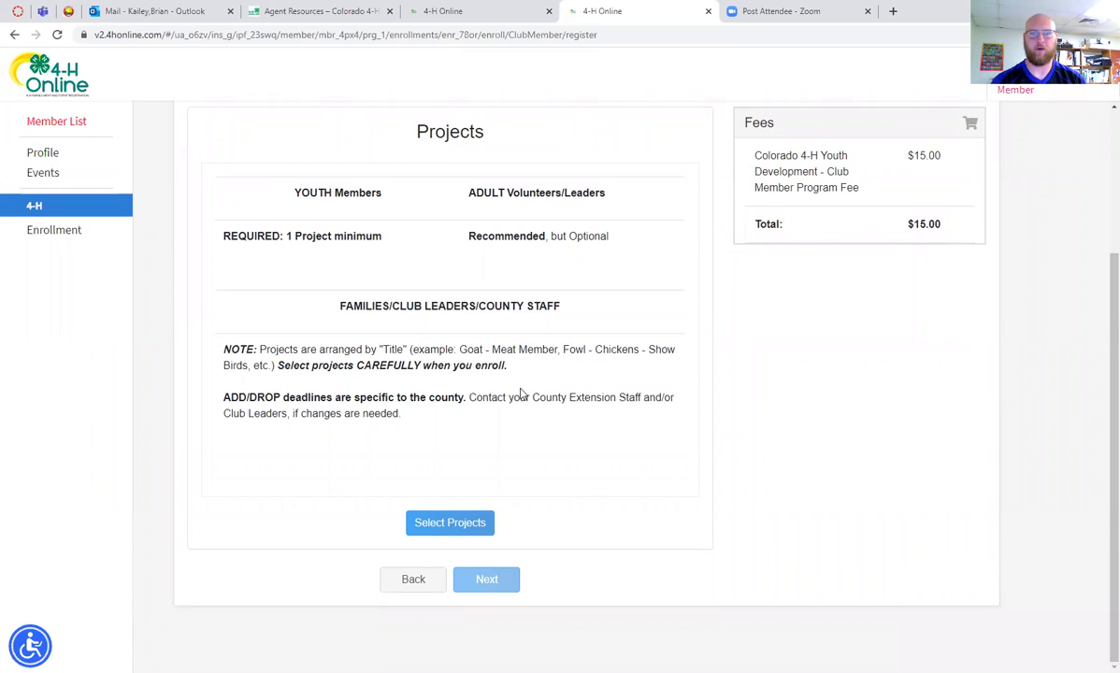
{"action": "left_click", "coordinate": [456, 525]}
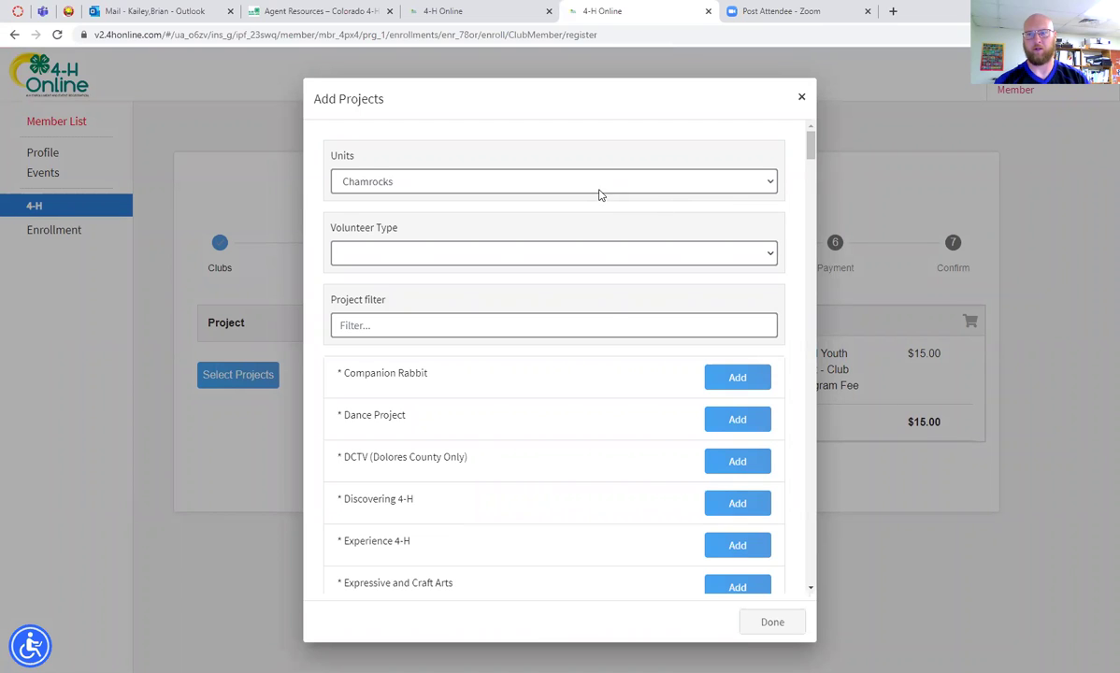
{"action": "left_click", "coordinate": [601, 327]}
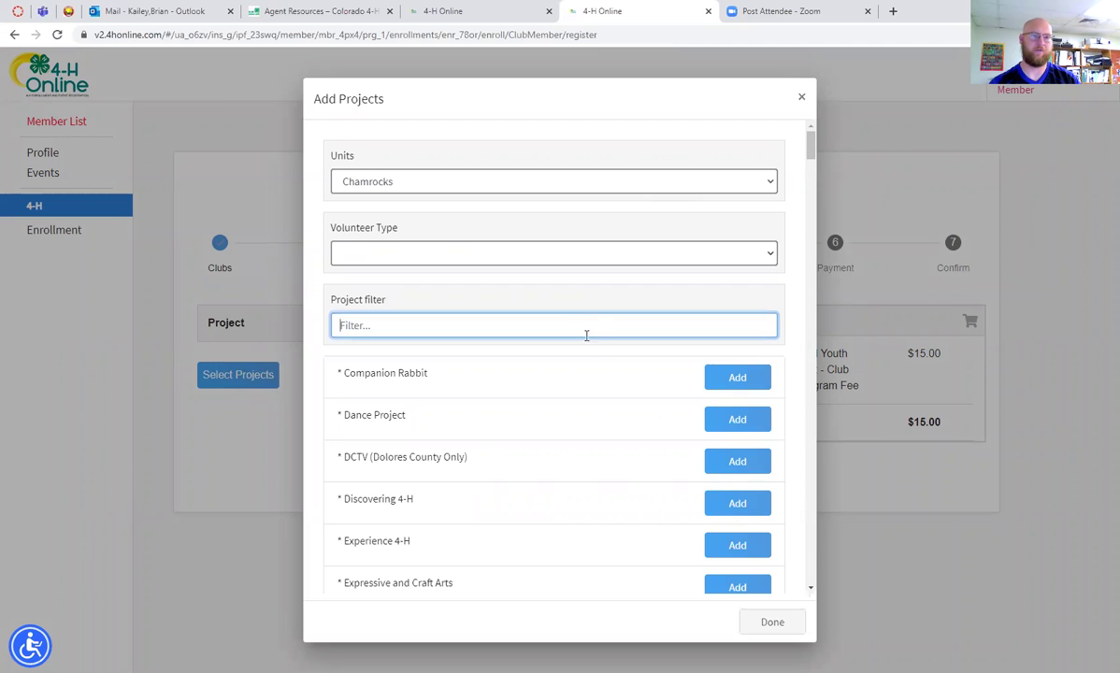
{"action": "scroll", "coordinate": [468, 373], "scroll_direction": "down", "scroll_amount": 1}
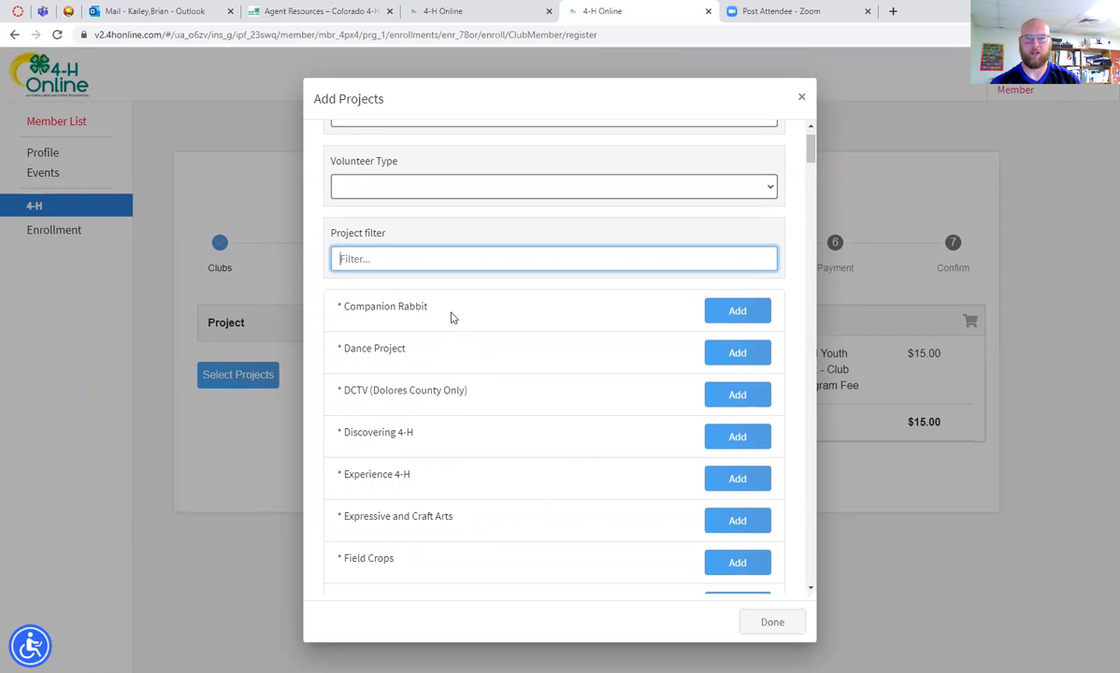
{"action": "scroll", "coordinate": [457, 355], "scroll_direction": "down", "scroll_amount": 2}
{"action": "scroll", "coordinate": [461, 358], "scroll_direction": "down", "scroll_amount": 2}
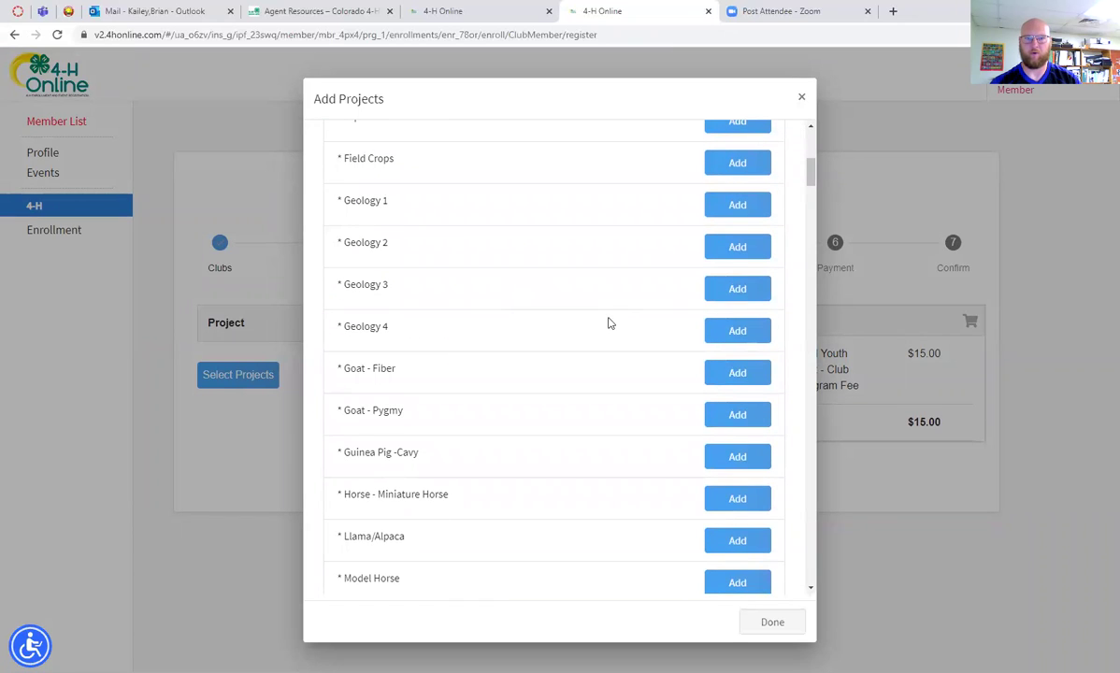
{"action": "left_click", "coordinate": [726, 293]}
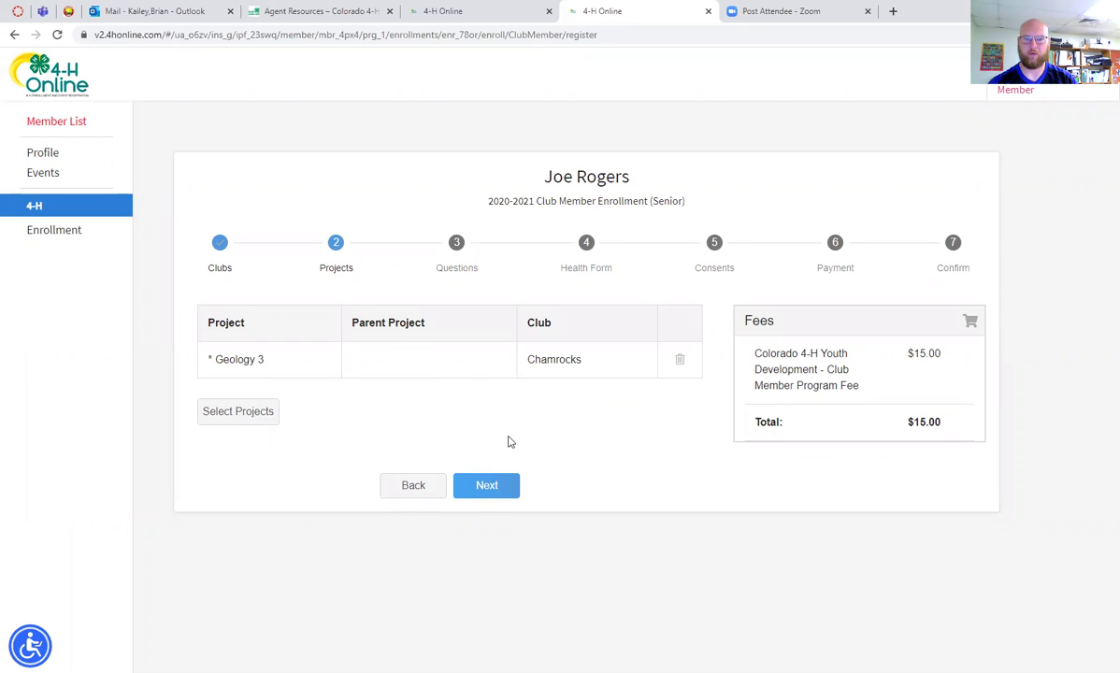
{"action": "left_click", "coordinate": [492, 490]}
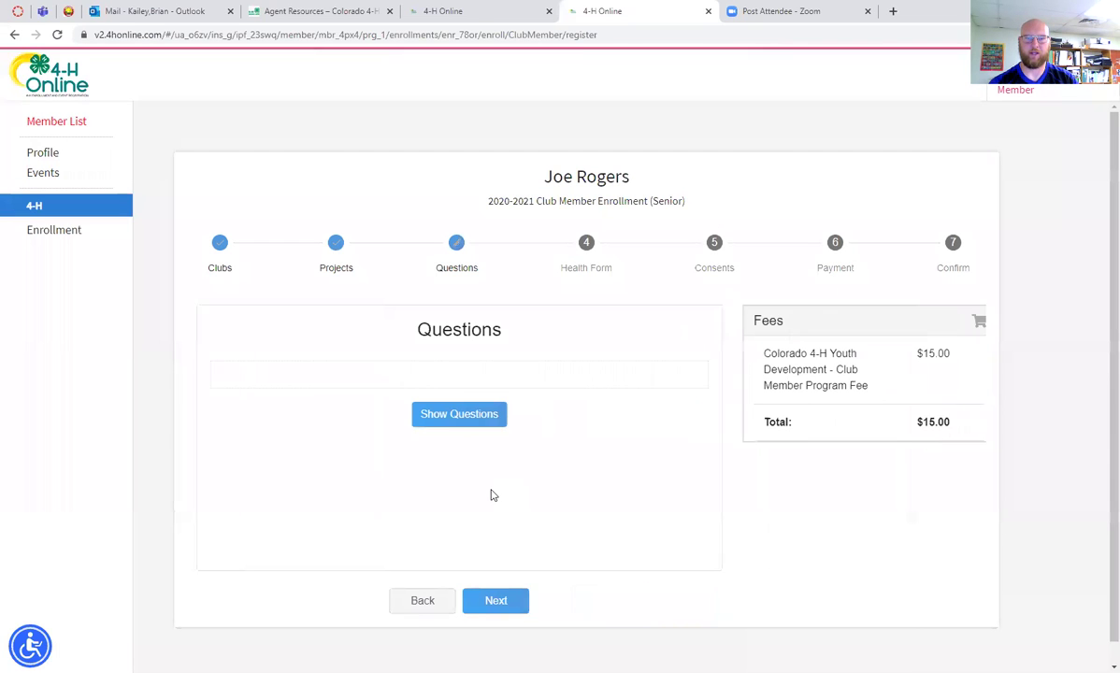
Reveal the questions form and scroll down to the Parent / Guardian 1 first name field
{"action": "scroll", "coordinate": [614, 448], "scroll_direction": "down", "scroll_amount": 1}
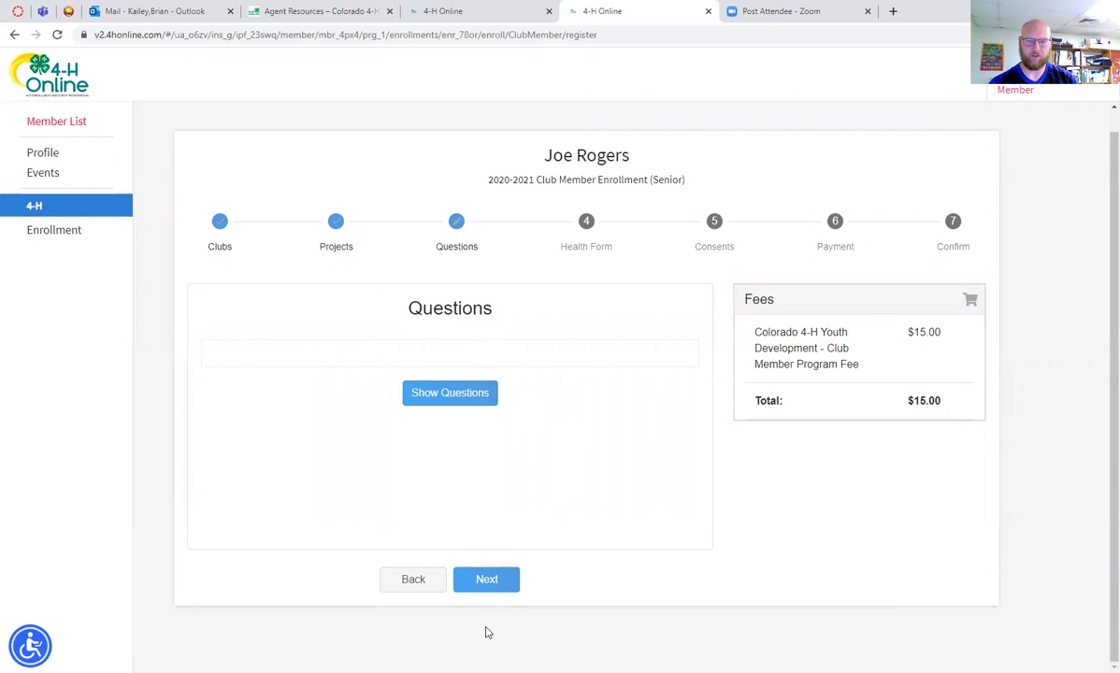
{"action": "left_click", "coordinate": [474, 397]}
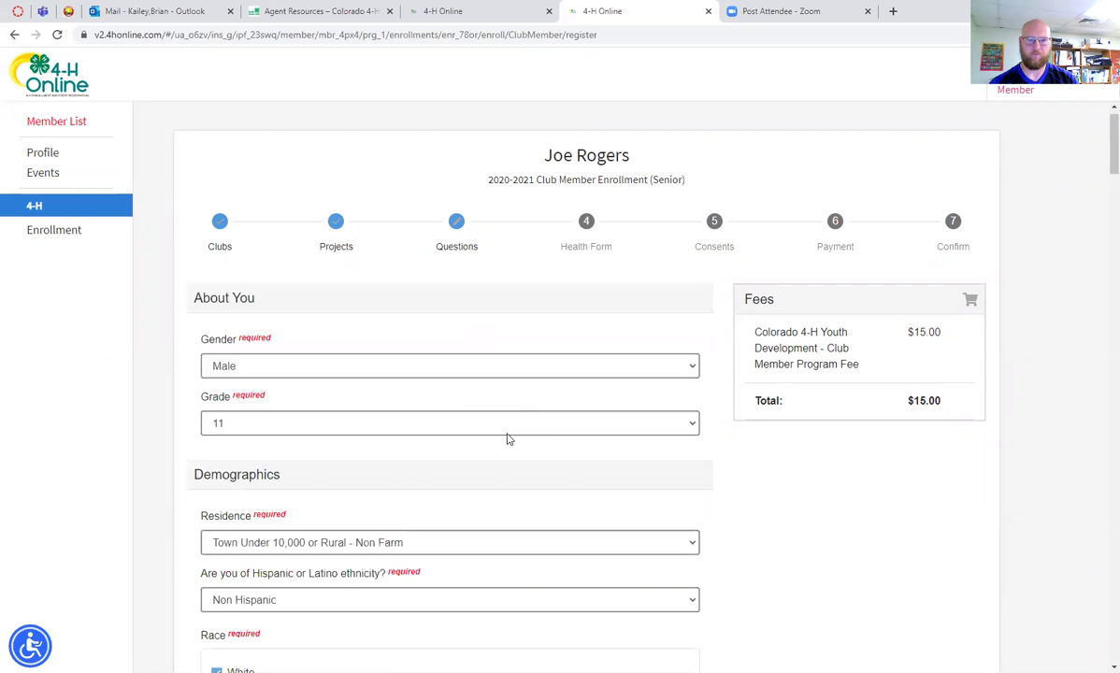
{"action": "scroll", "coordinate": [508, 440], "scroll_direction": "down", "scroll_amount": 1}
{"action": "scroll", "coordinate": [508, 439], "scroll_direction": "down", "scroll_amount": 1}
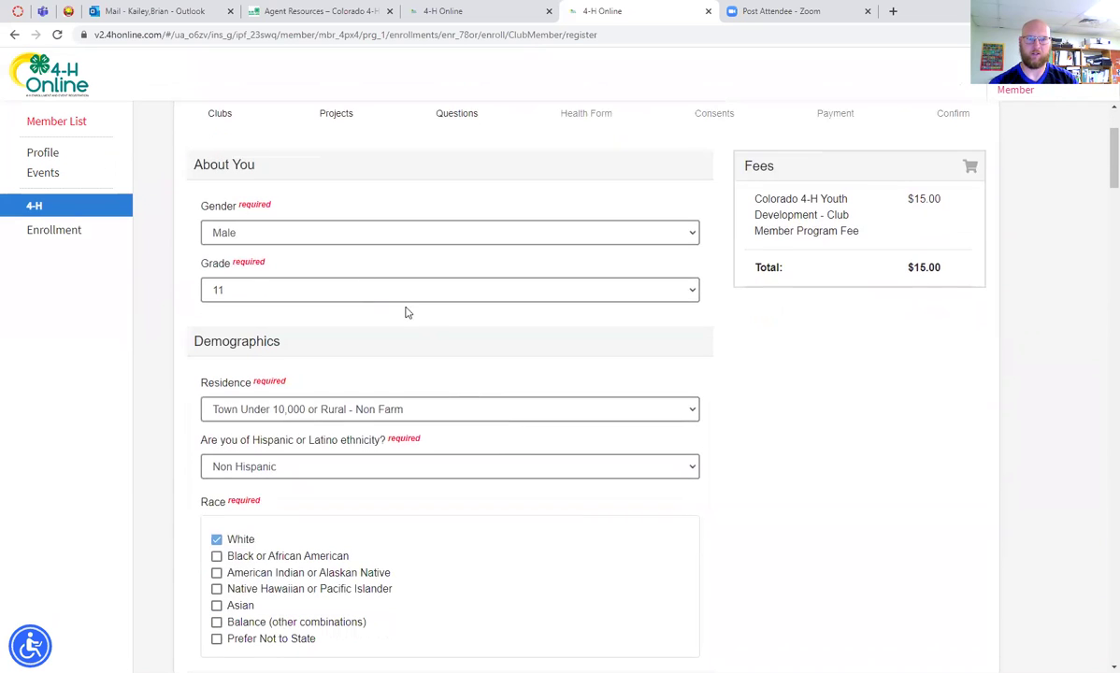
{"action": "scroll", "coordinate": [397, 303], "scroll_direction": "down", "scroll_amount": 5}
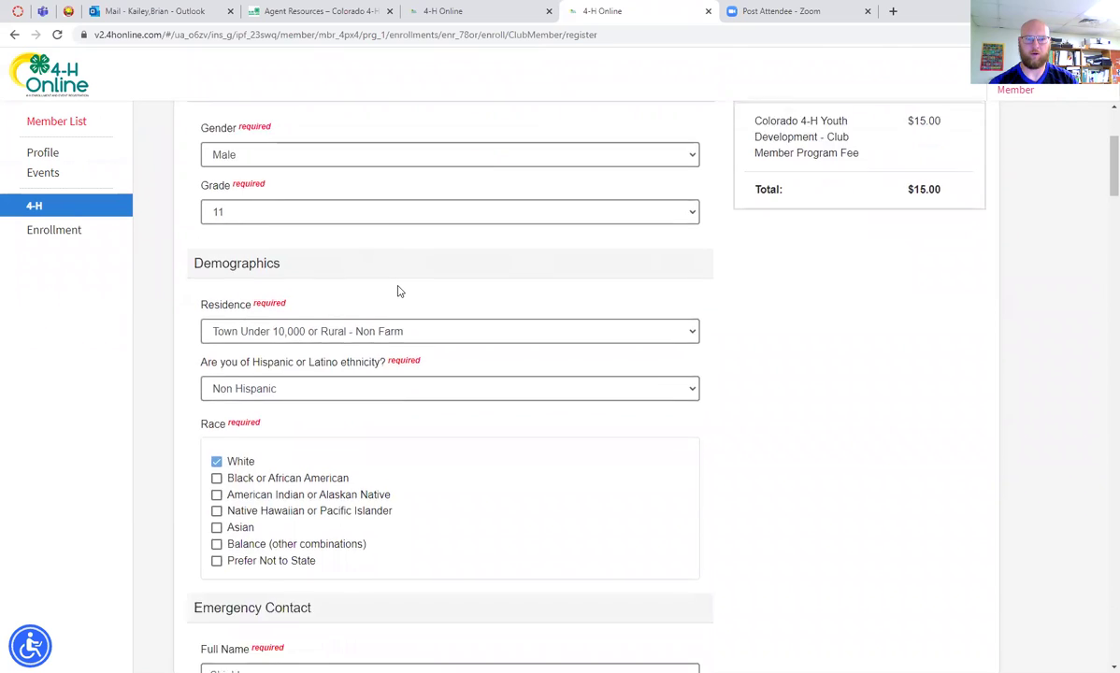
{"action": "scroll", "coordinate": [404, 291], "scroll_direction": "down", "scroll_amount": 10}
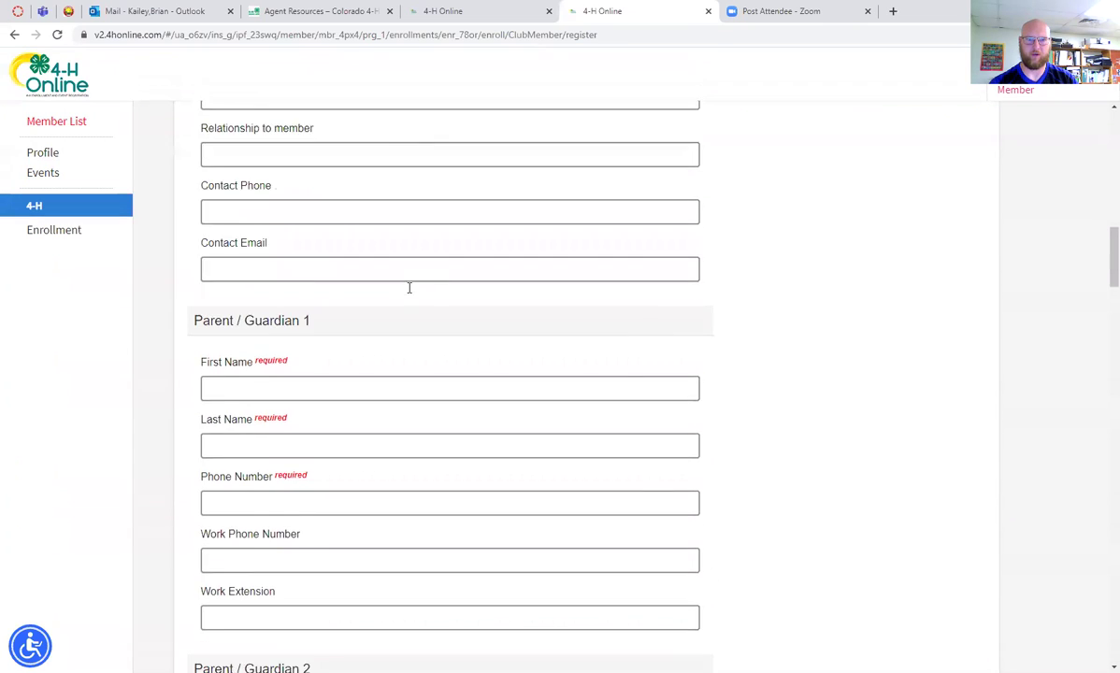
{"action": "scroll", "coordinate": [408, 301], "scroll_direction": "up", "scroll_amount": 3}
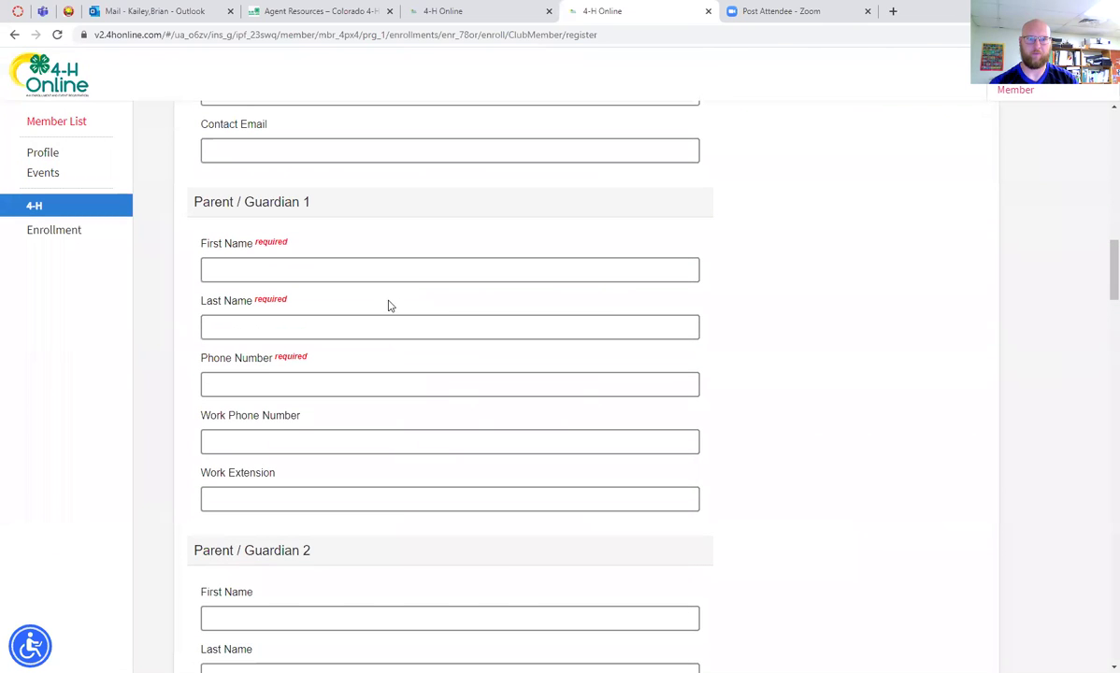
{"action": "left_click", "coordinate": [341, 273]}
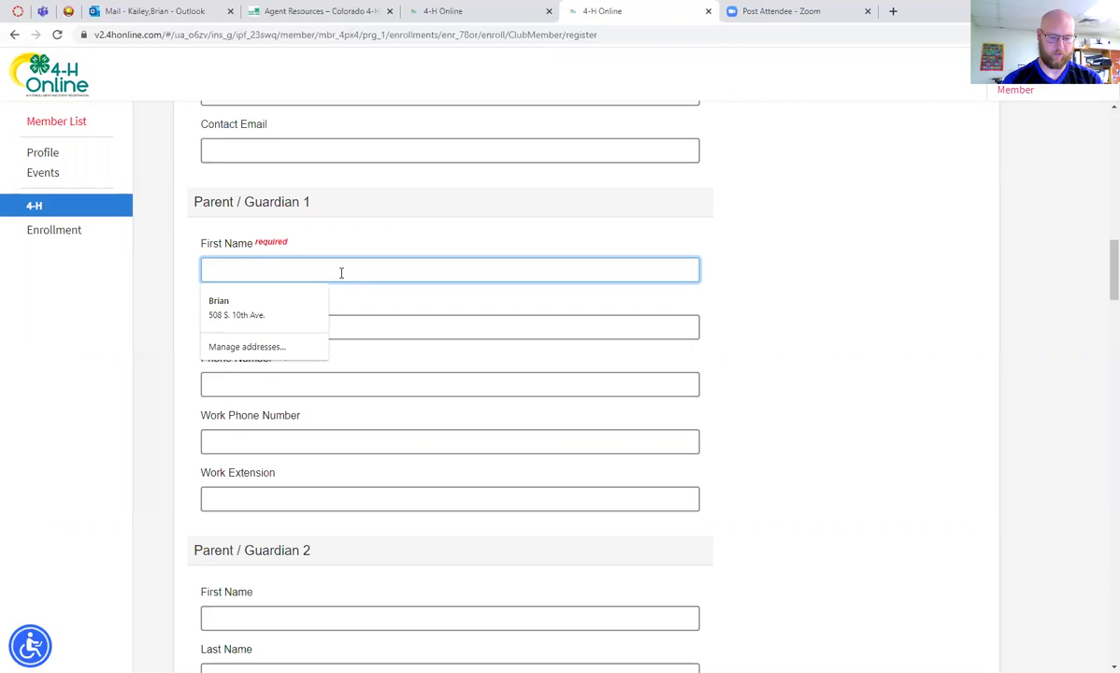
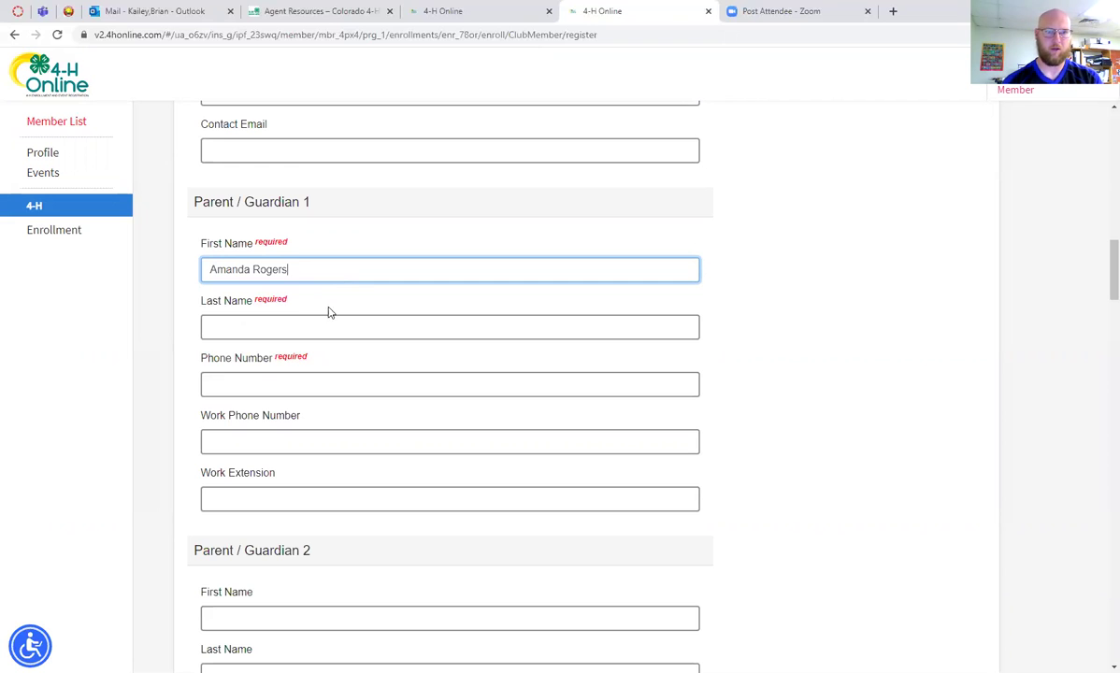
Enter the first parent/guardian's first and last name
{"action": "left_click", "coordinate": [320, 328]}
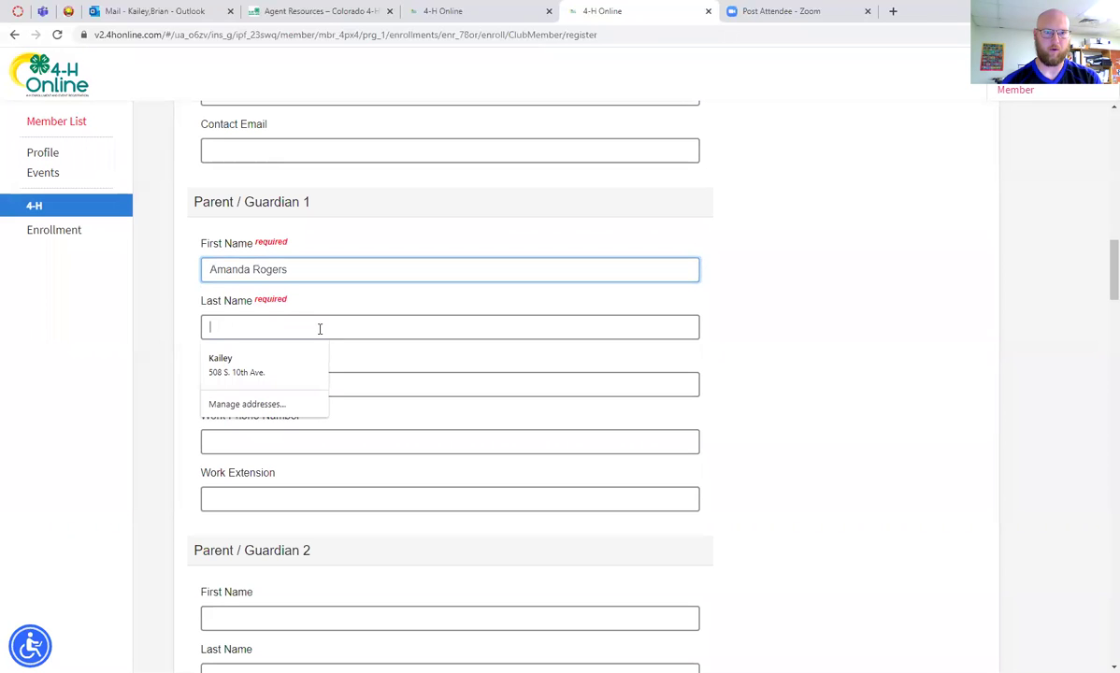
{"action": "left_click", "coordinate": [316, 269]}
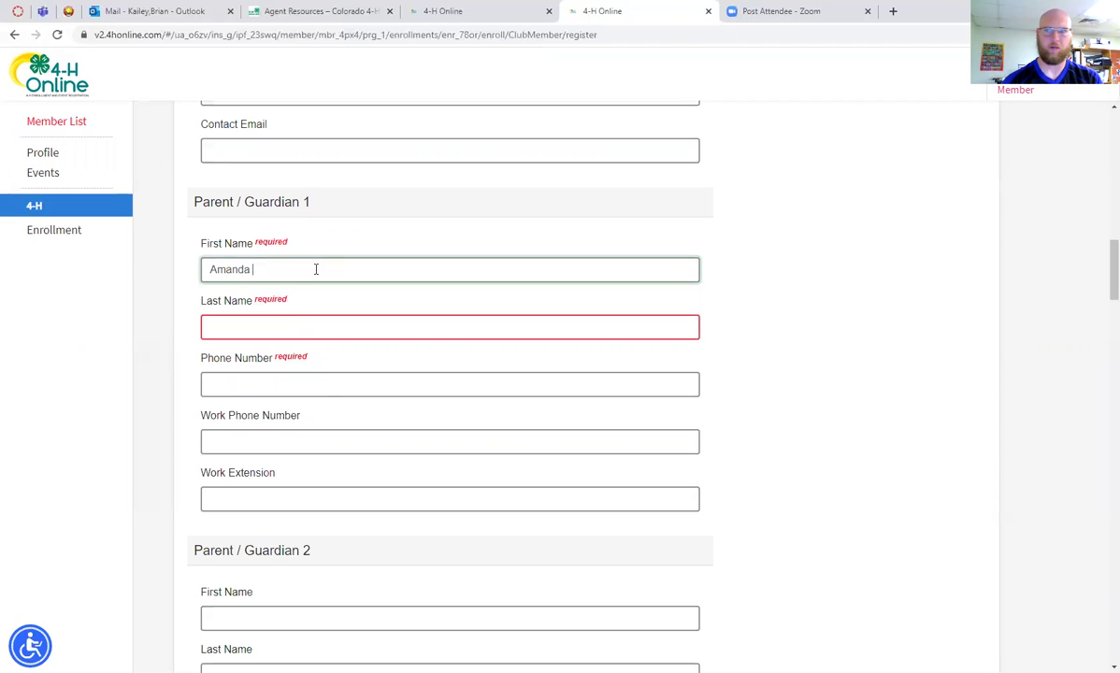
{"action": "left_click", "coordinate": [295, 324]}
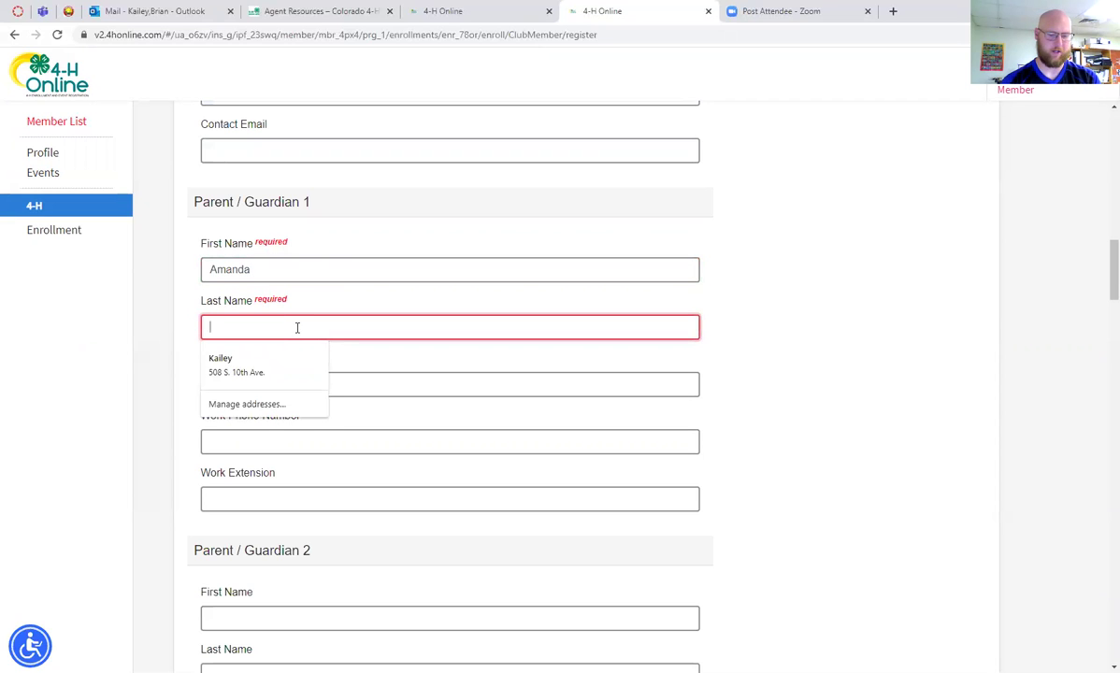
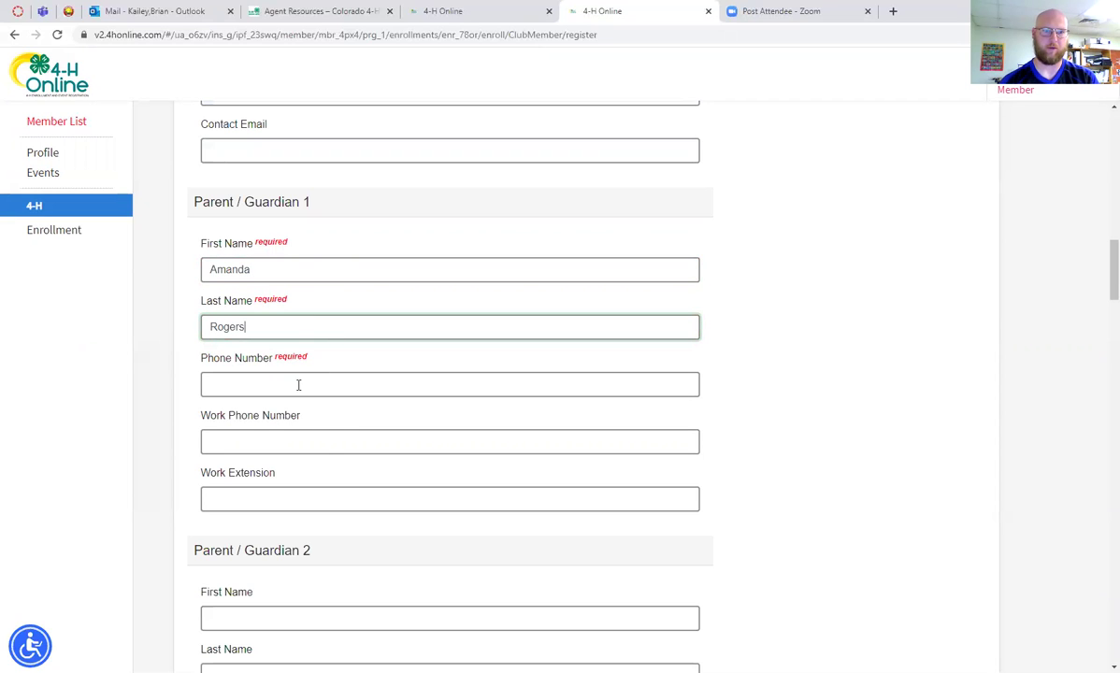
Fill the parent's phone number from saved autofill data and scroll down to the School section
{"action": "left_click", "coordinate": [299, 385]}
{"action": "left_click", "coordinate": [266, 425]}
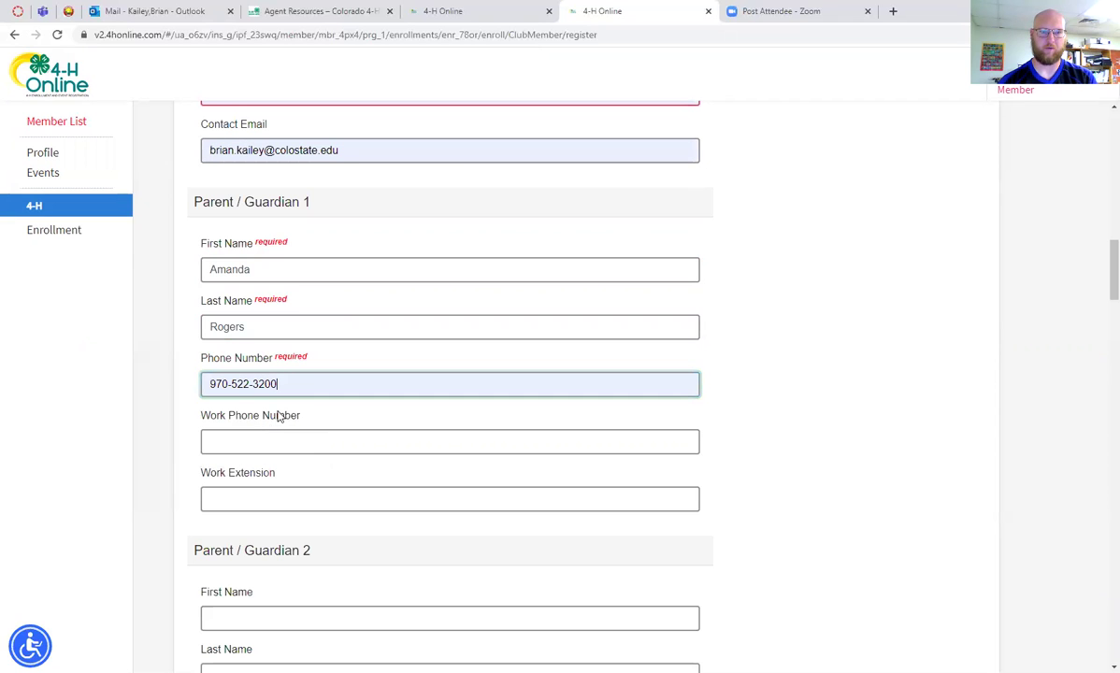
{"action": "scroll", "coordinate": [329, 370], "scroll_direction": "down", "scroll_amount": 1}
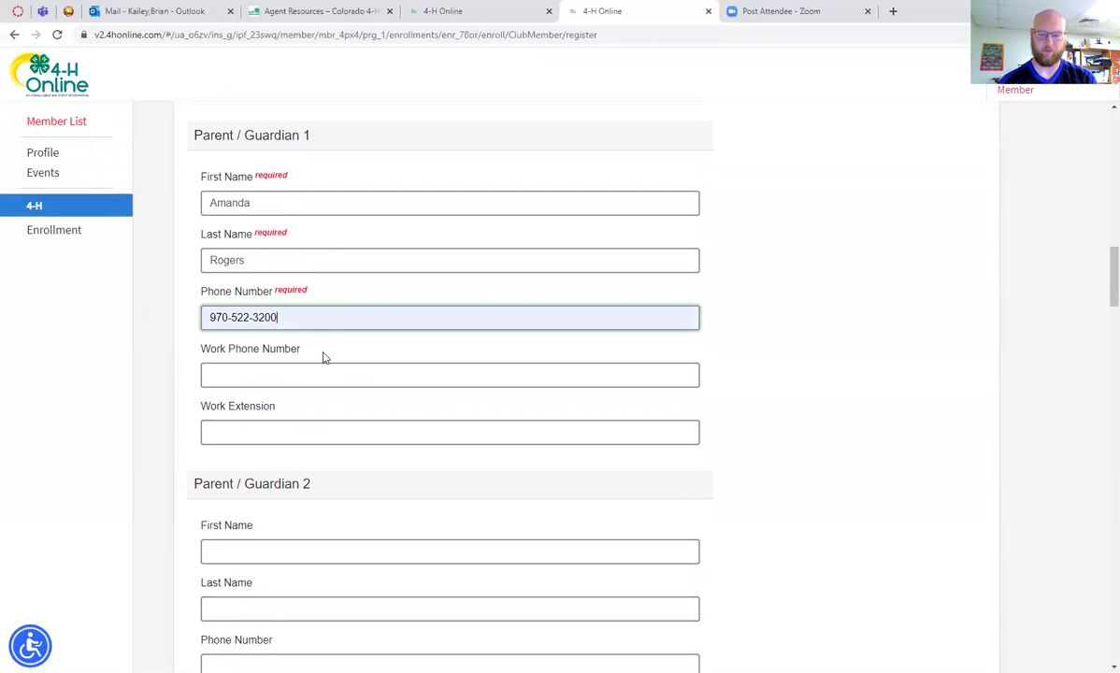
{"action": "key", "text": "BackSpace"}
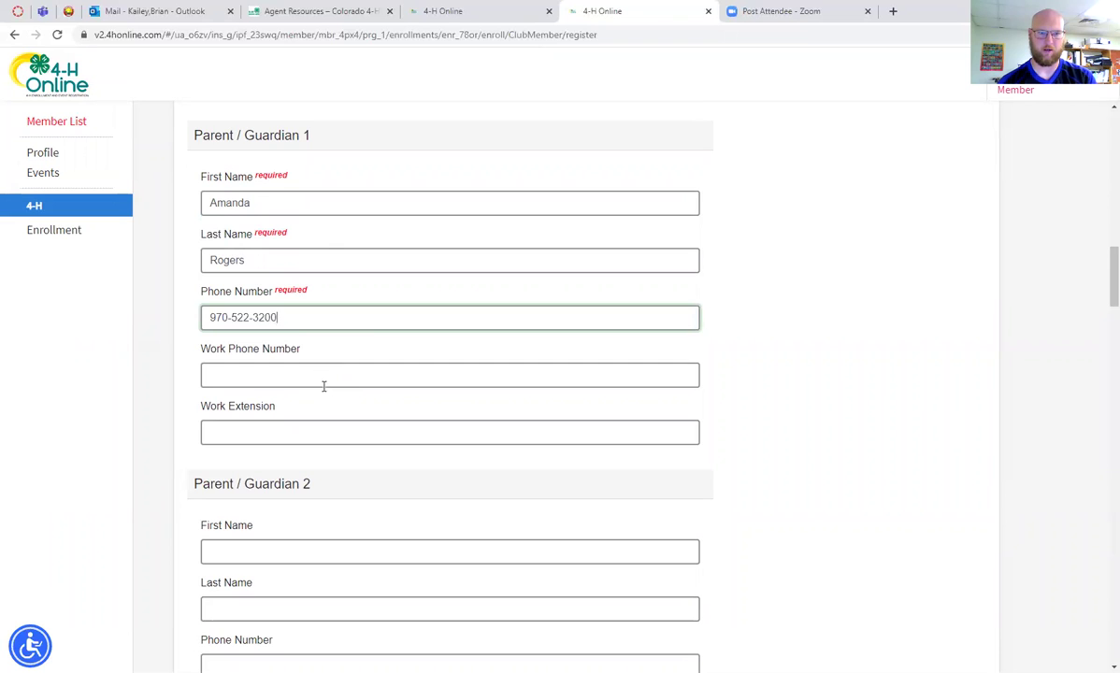
{"action": "scroll", "coordinate": [323, 386], "scroll_direction": "down", "scroll_amount": 4}
{"action": "scroll", "coordinate": [351, 370], "scroll_direction": "down", "scroll_amount": 5}
{"action": "scroll", "coordinate": [353, 366], "scroll_direction": "down", "scroll_amount": 3}
{"action": "scroll", "coordinate": [350, 321], "scroll_direction": "down", "scroll_amount": 1}
{"action": "scroll", "coordinate": [352, 324], "scroll_direction": "down", "scroll_amount": 1}
Enter the school name and set the school type to Public School
{"action": "left_click", "coordinate": [369, 286]}
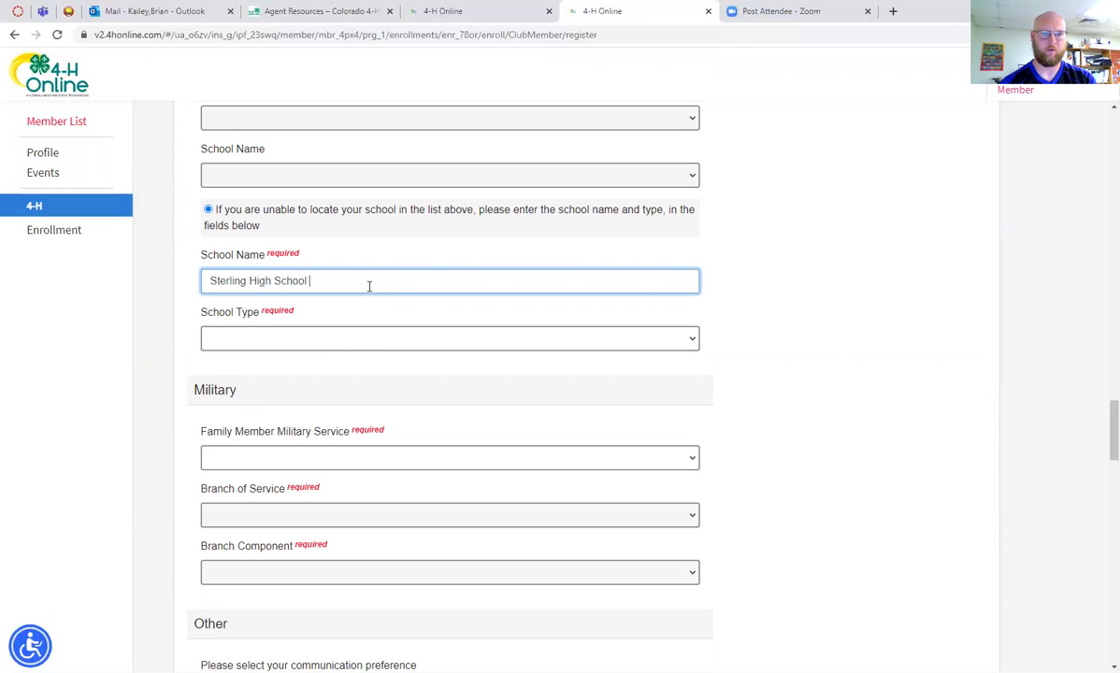
{"action": "left_click", "coordinate": [264, 339]}
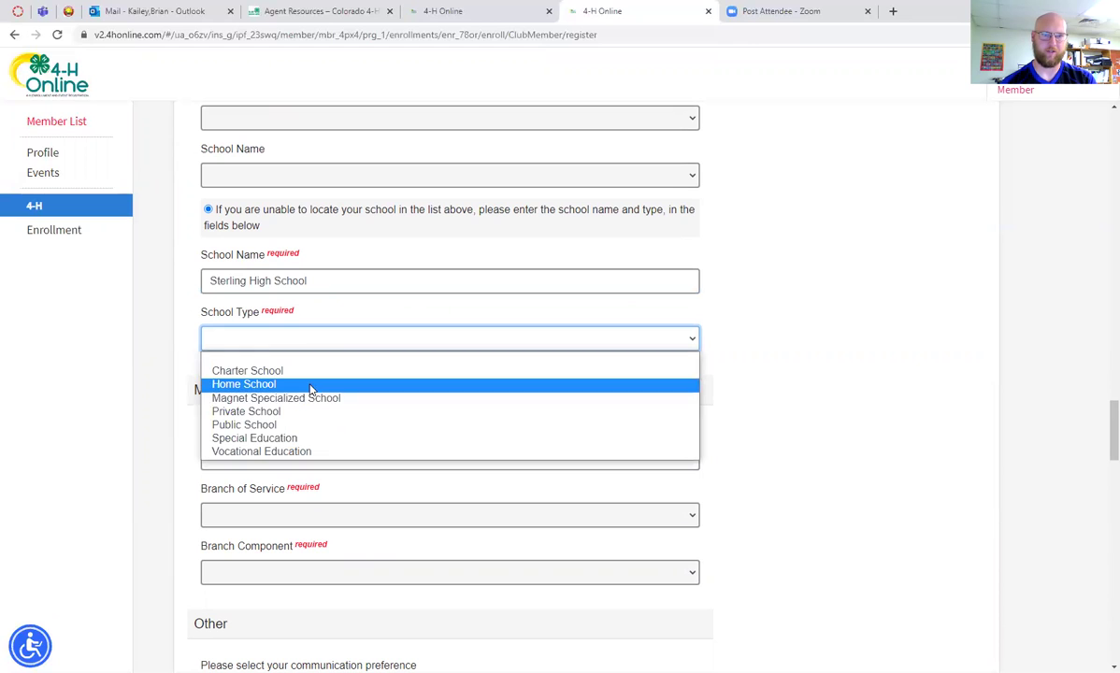
{"action": "left_click", "coordinate": [305, 425]}
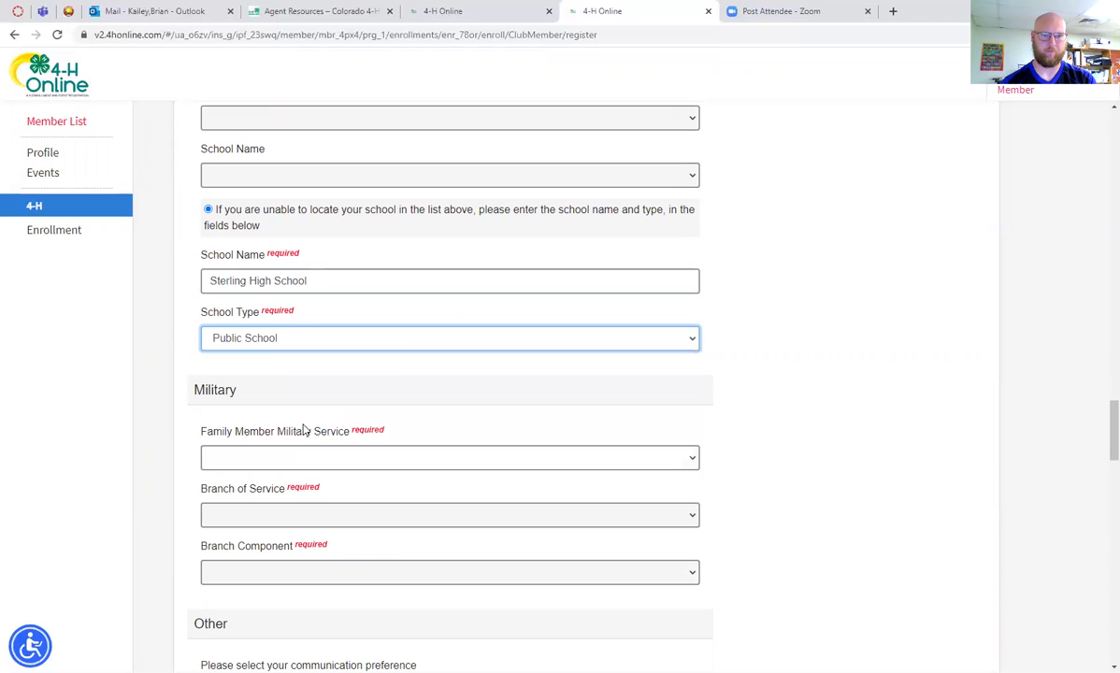
{"action": "scroll", "coordinate": [392, 347], "scroll_direction": "down", "scroll_amount": 3}
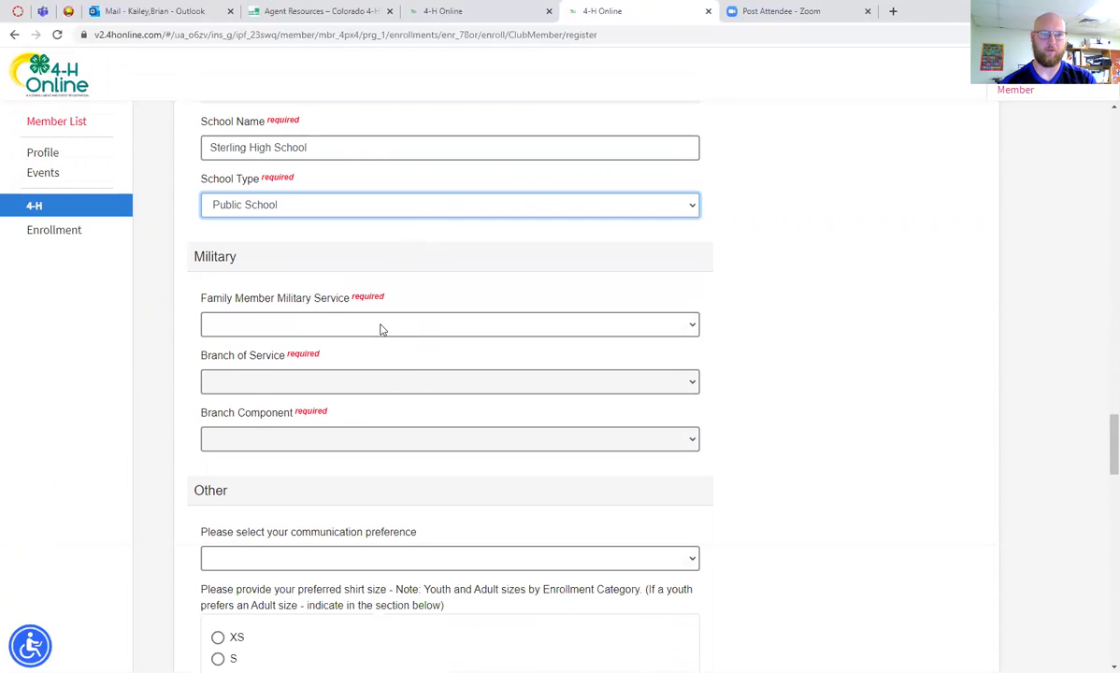
Record a parent serving in the military: branch Army, component Active Duty
{"action": "left_click", "coordinate": [381, 327]}
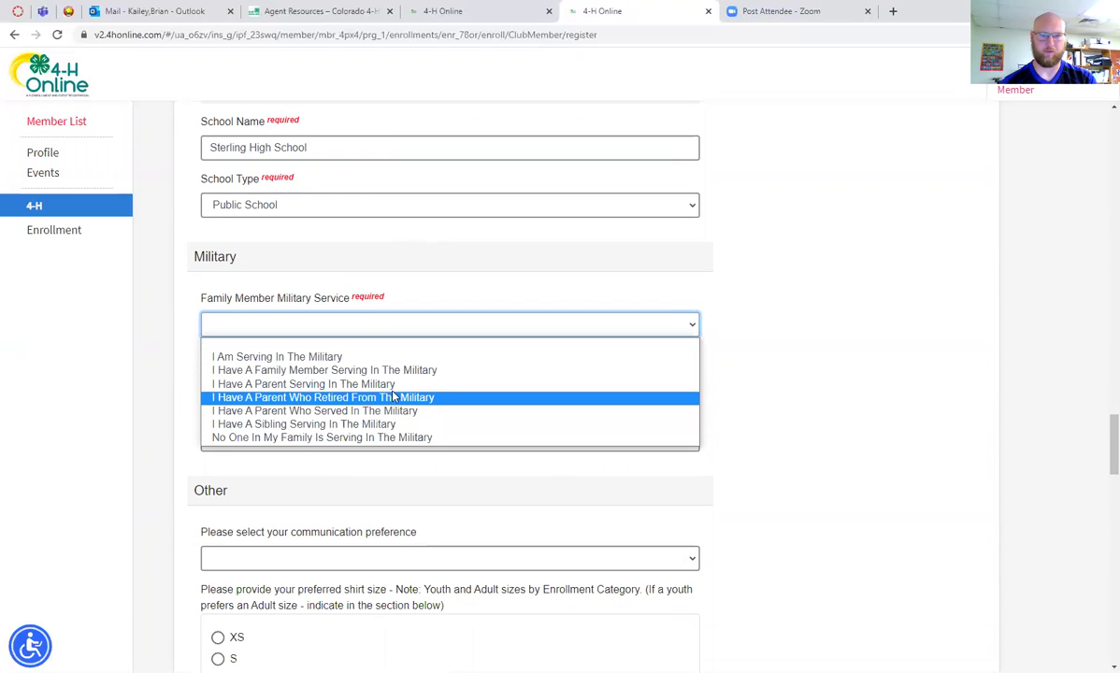
{"action": "left_click", "coordinate": [394, 384]}
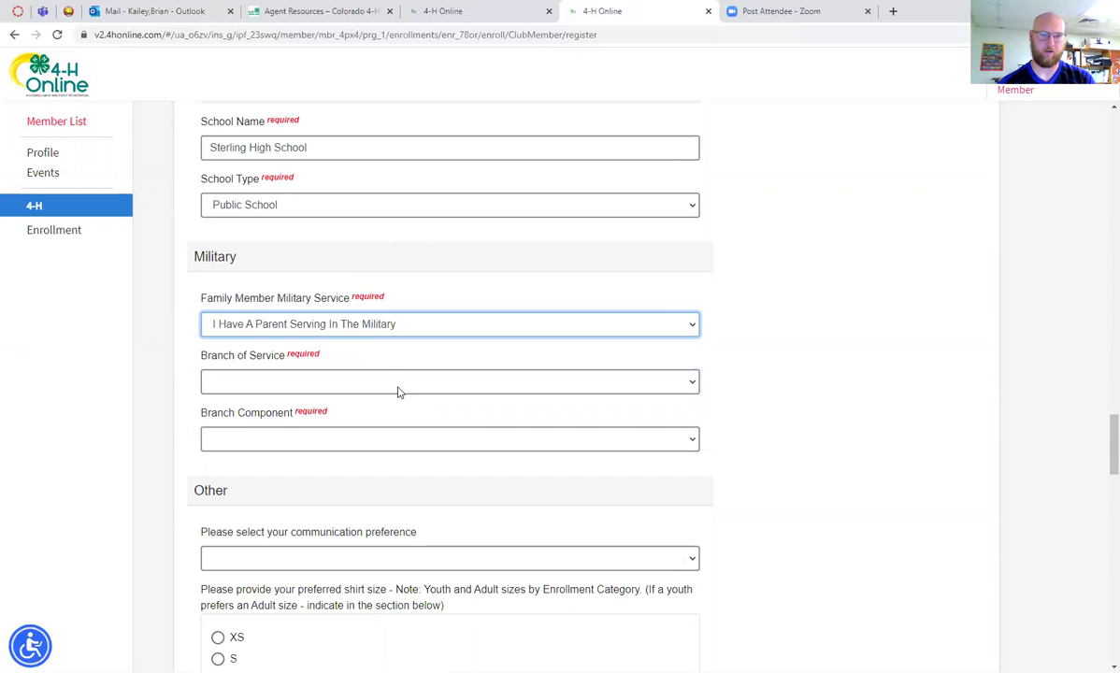
{"action": "scroll", "coordinate": [396, 346], "scroll_direction": "down", "scroll_amount": 1}
{"action": "left_click", "coordinate": [383, 314]}
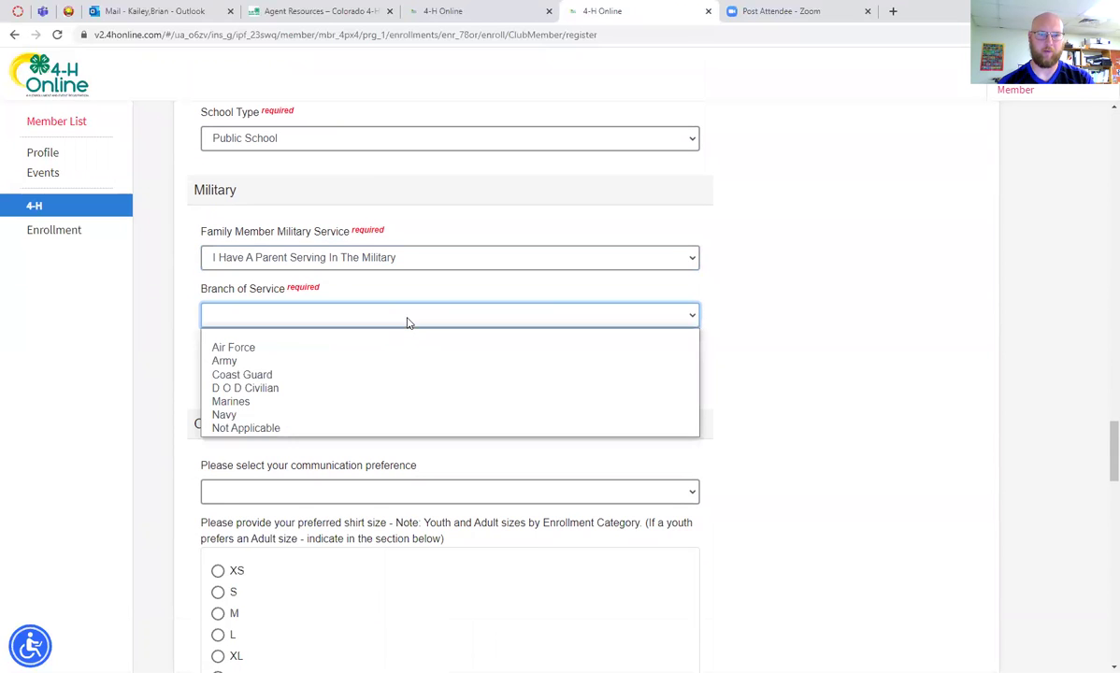
{"action": "left_click", "coordinate": [387, 362]}
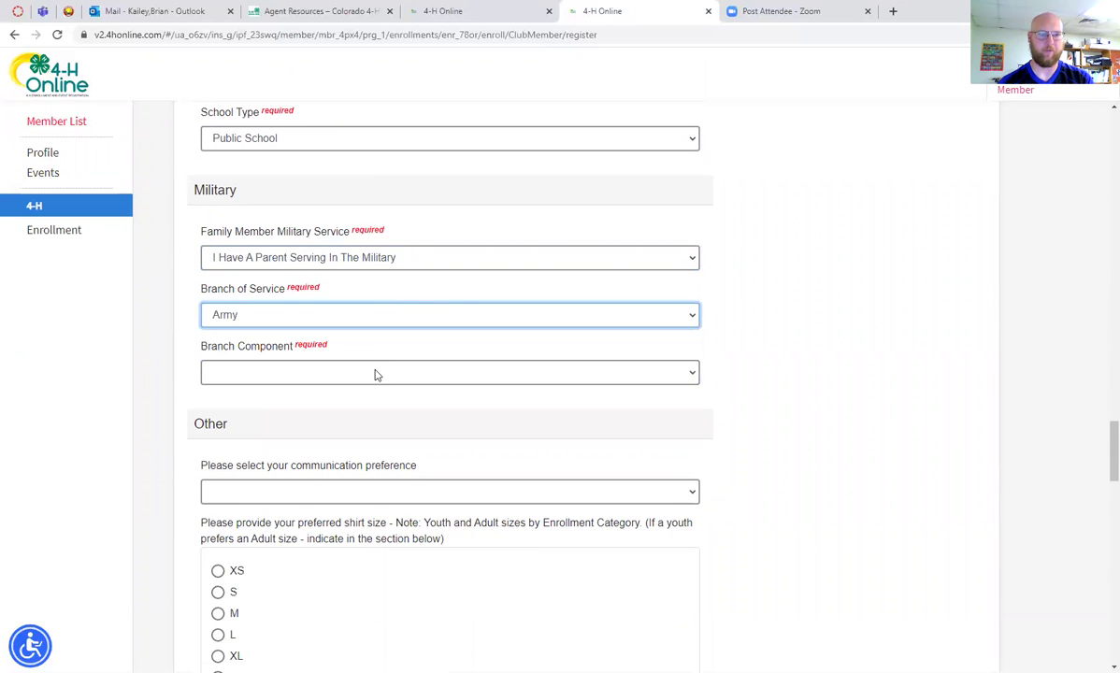
{"action": "left_click", "coordinate": [377, 374]}
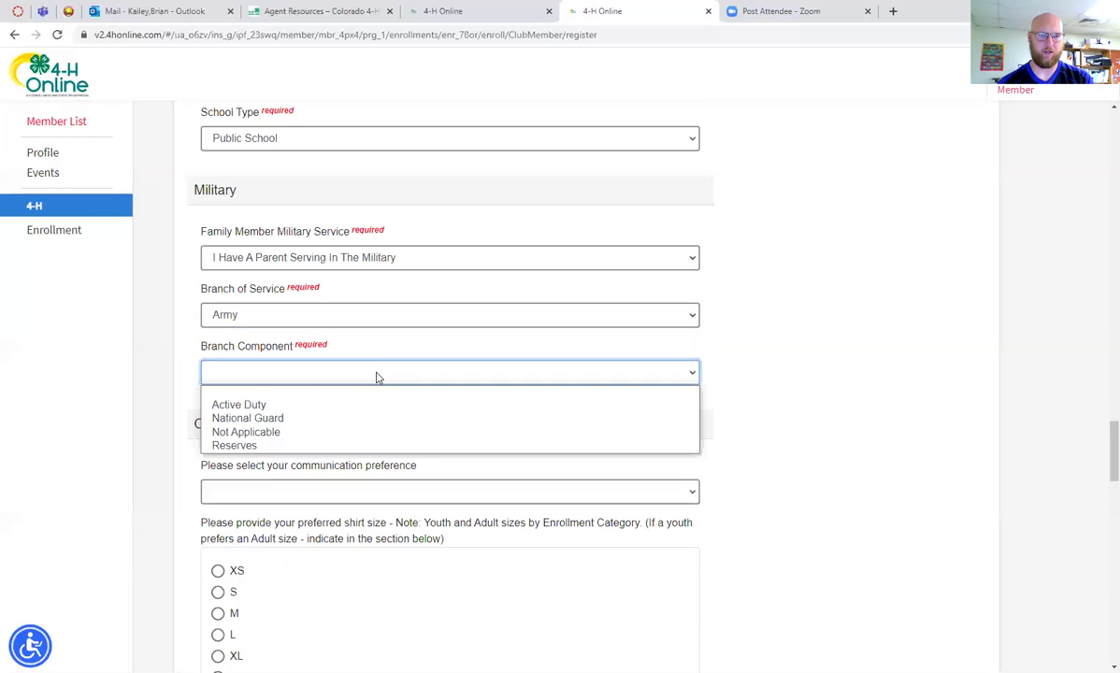
{"action": "left_click", "coordinate": [341, 408]}
{"action": "scroll", "coordinate": [372, 407], "scroll_direction": "down", "scroll_amount": 3}
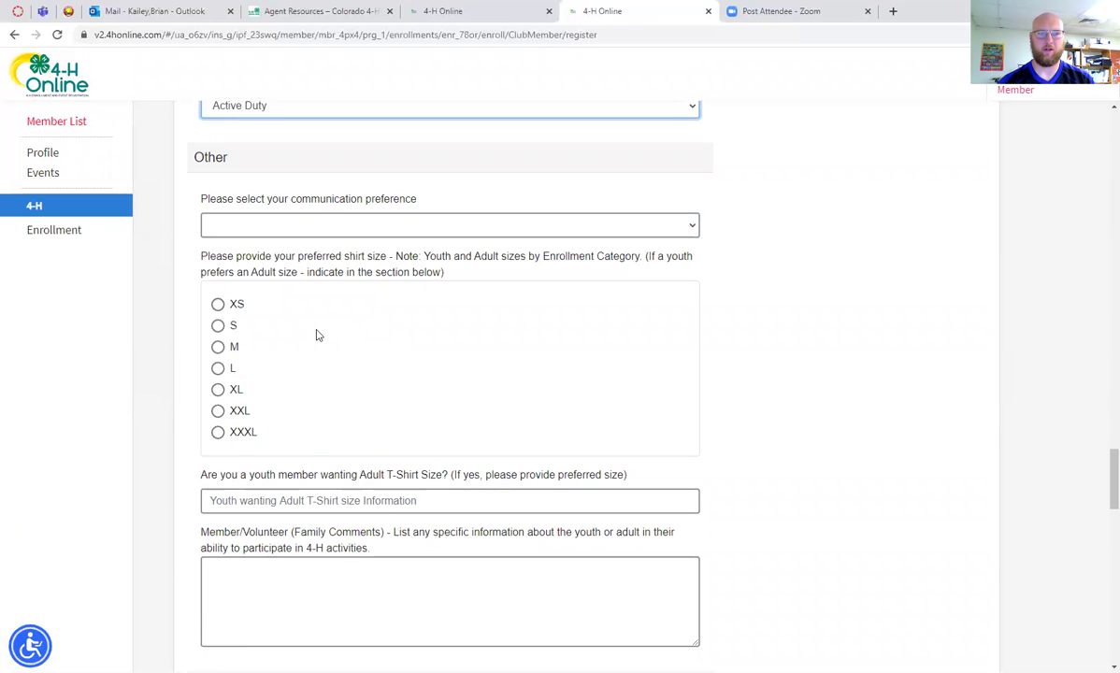
{"action": "scroll", "coordinate": [290, 303], "scroll_direction": "down", "scroll_amount": 2}
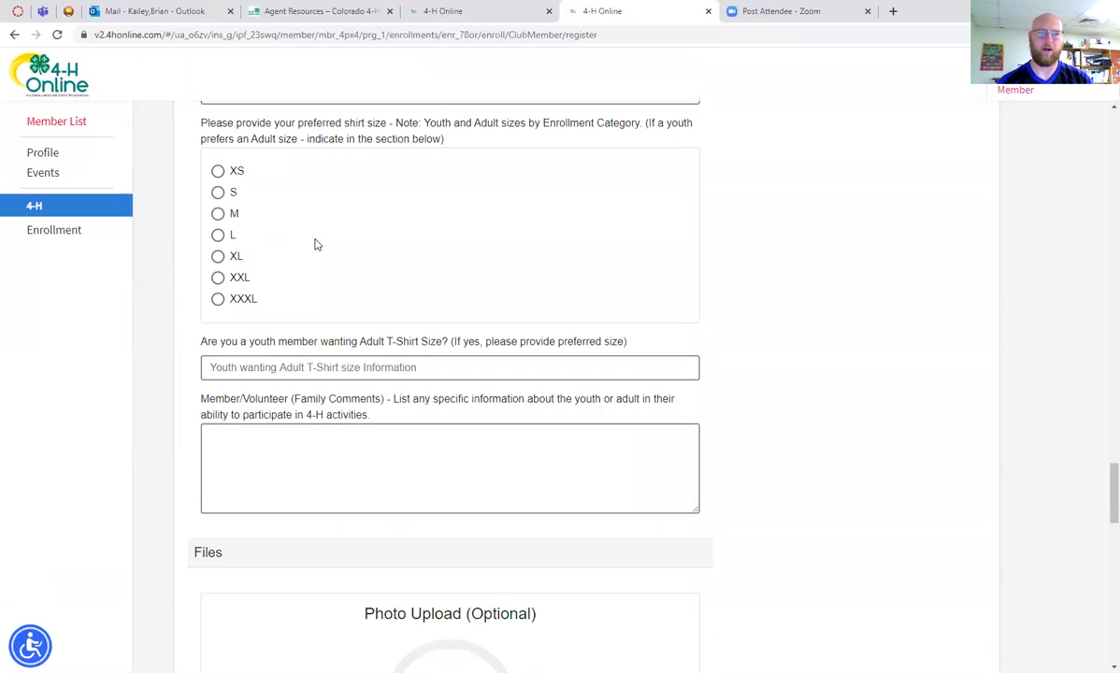
{"action": "scroll", "coordinate": [316, 244], "scroll_direction": "down", "scroll_amount": 1}
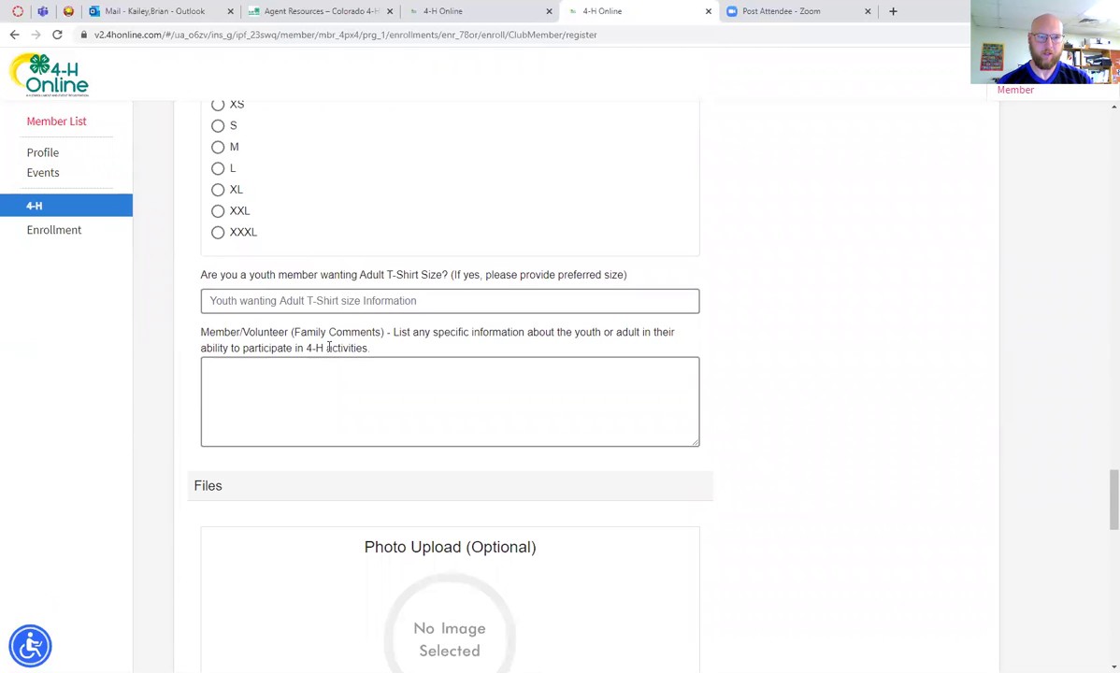
{"action": "scroll", "coordinate": [336, 344], "scroll_direction": "down", "scroll_amount": 1}
{"action": "scroll", "coordinate": [355, 302], "scroll_direction": "down", "scroll_amount": 3}
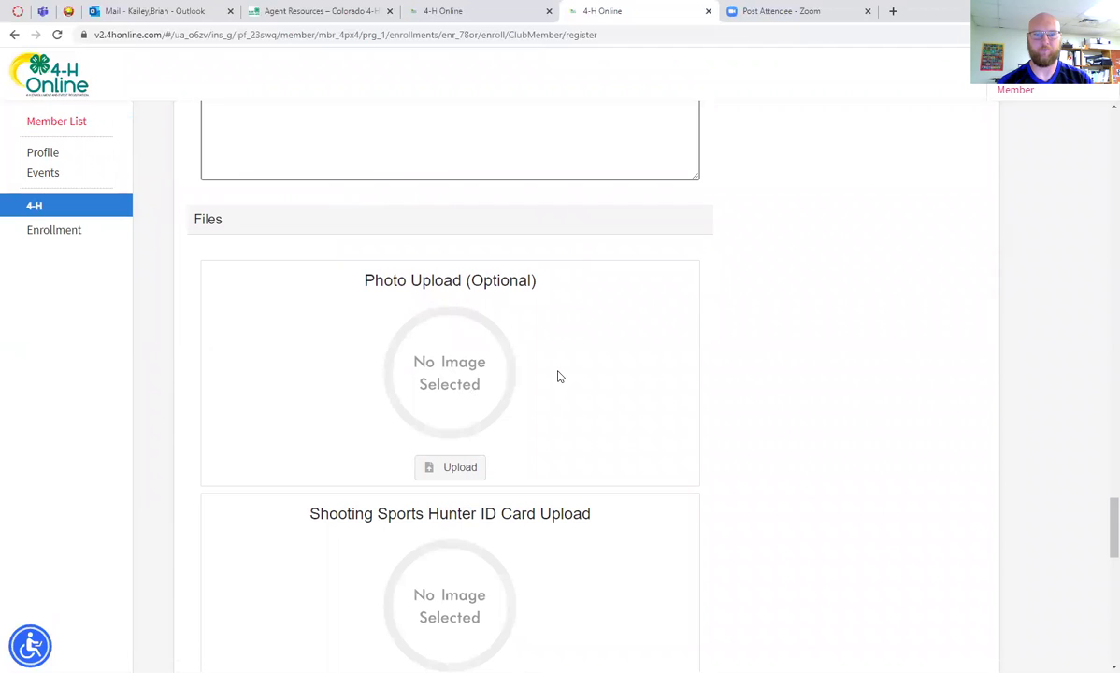
{"action": "scroll", "coordinate": [585, 355], "scroll_direction": "down", "scroll_amount": 4}
{"action": "scroll", "coordinate": [589, 355], "scroll_direction": "down", "scroll_amount": 2}
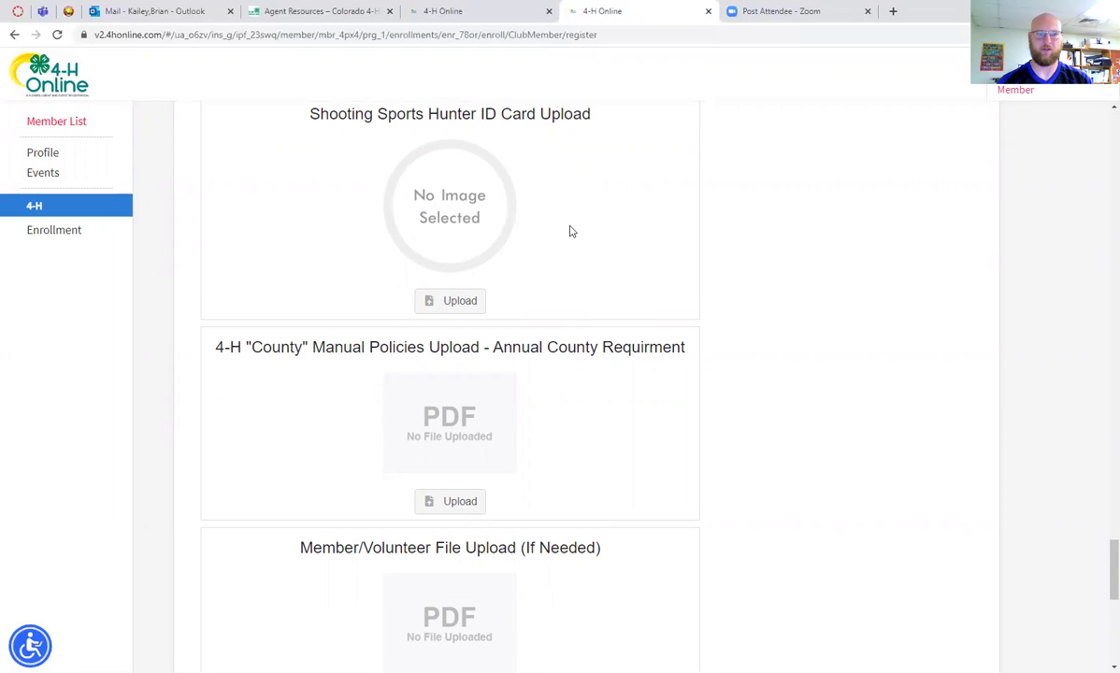
{"action": "scroll", "coordinate": [570, 229], "scroll_direction": "down", "scroll_amount": 2}
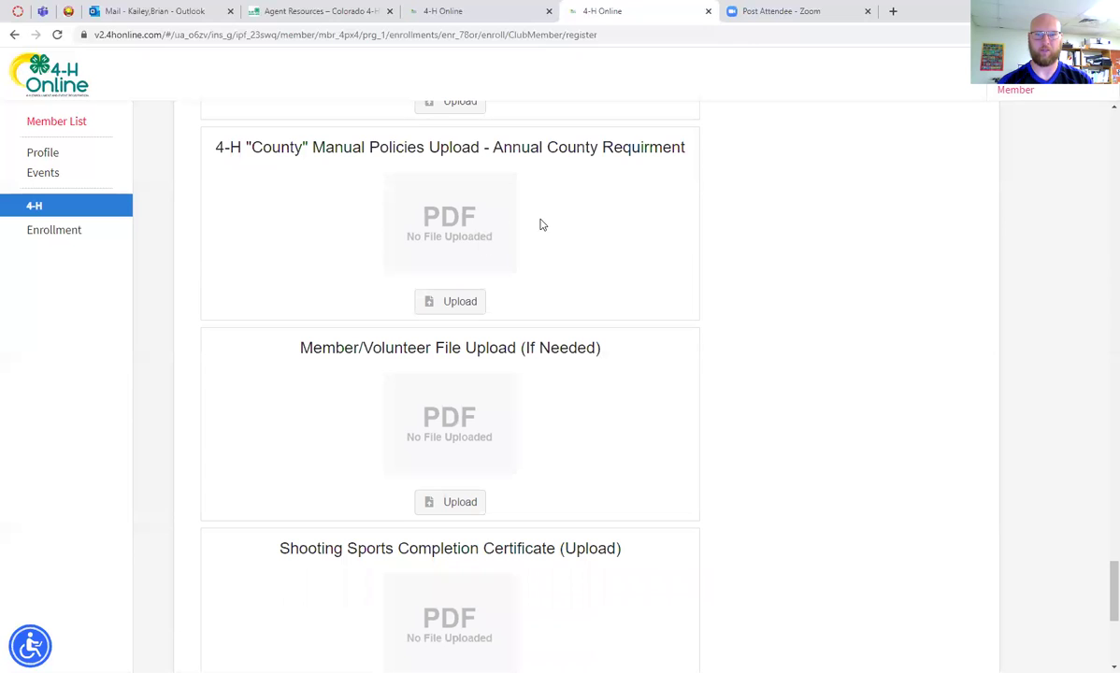
{"action": "scroll", "coordinate": [604, 247], "scroll_direction": "down", "scroll_amount": 2}
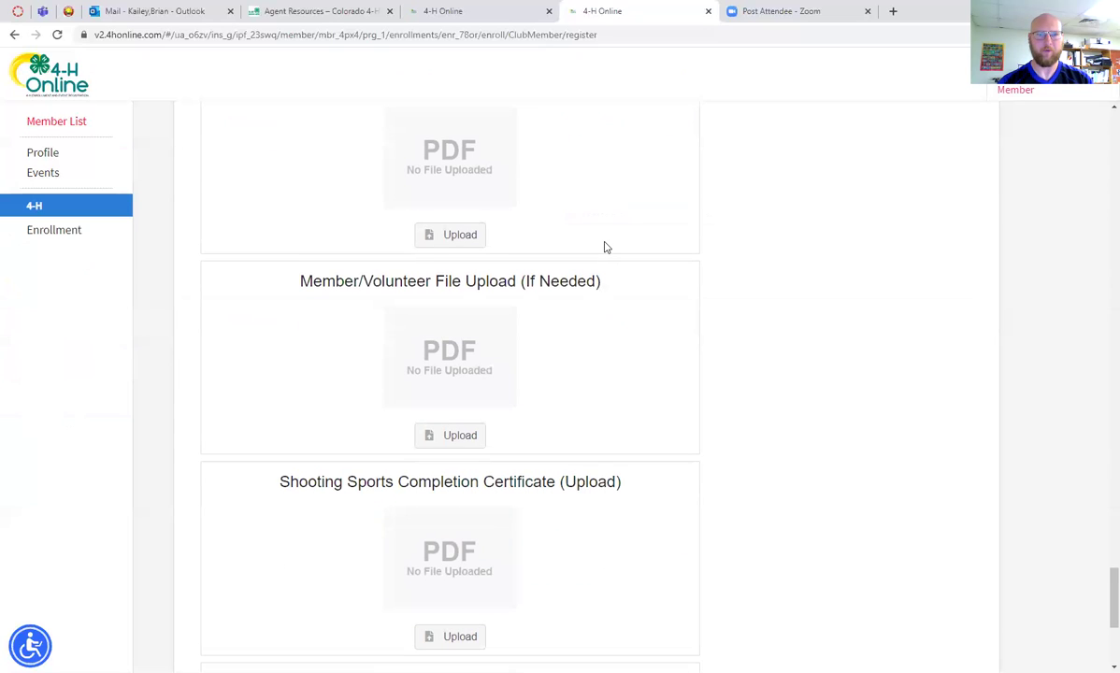
{"action": "scroll", "coordinate": [604, 247], "scroll_direction": "down", "scroll_amount": 4}
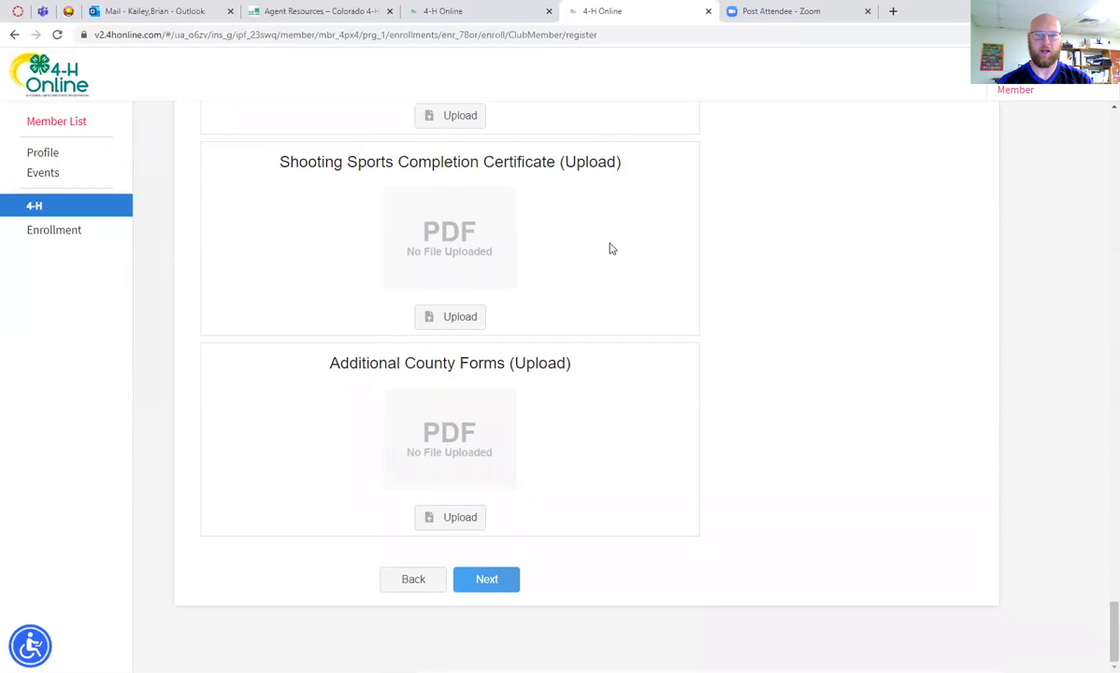
Re-enter the first emergency contact's full name and set the relationship to Mother
{"action": "left_click", "coordinate": [486, 579]}
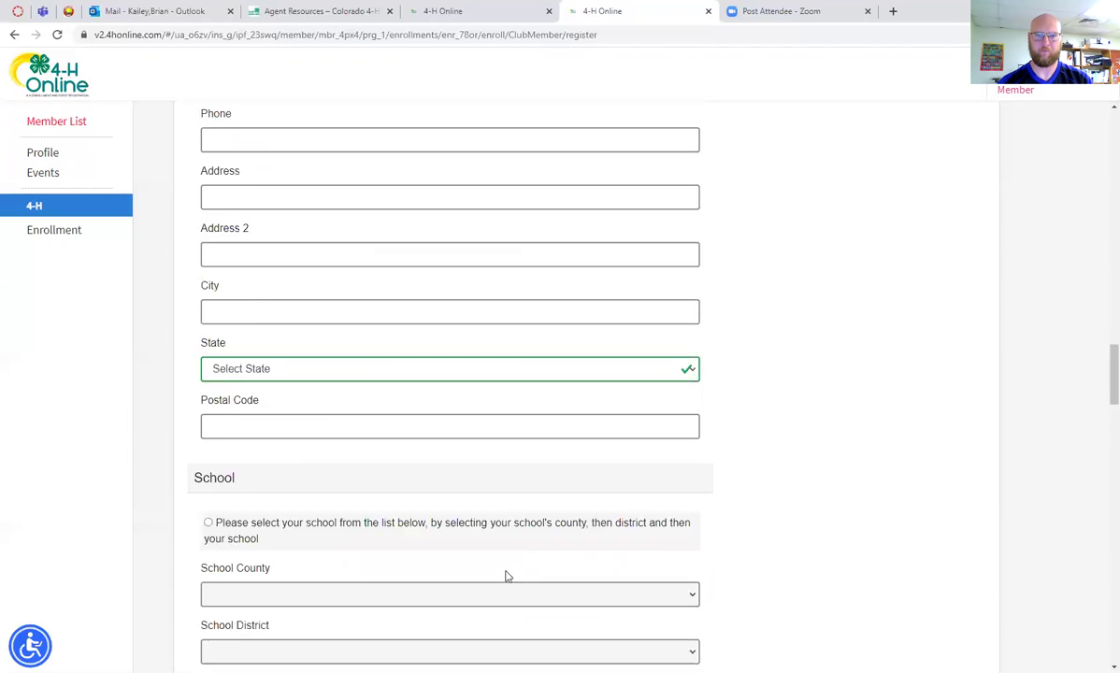
{"action": "scroll", "coordinate": [505, 575], "scroll_direction": "up", "scroll_amount": 5}
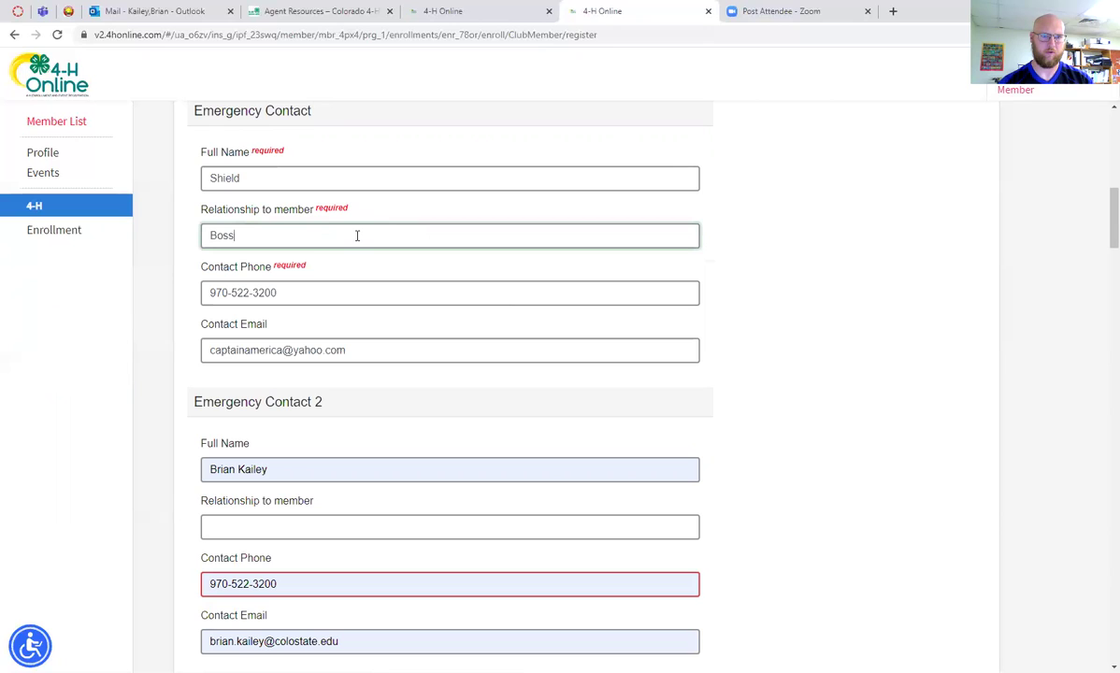
{"action": "key", "text": "BackSpace"}
{"action": "key", "text": "BackSpace"}
{"action": "key", "text": "BackSpace"}
{"action": "key", "text": "BackSpace"}
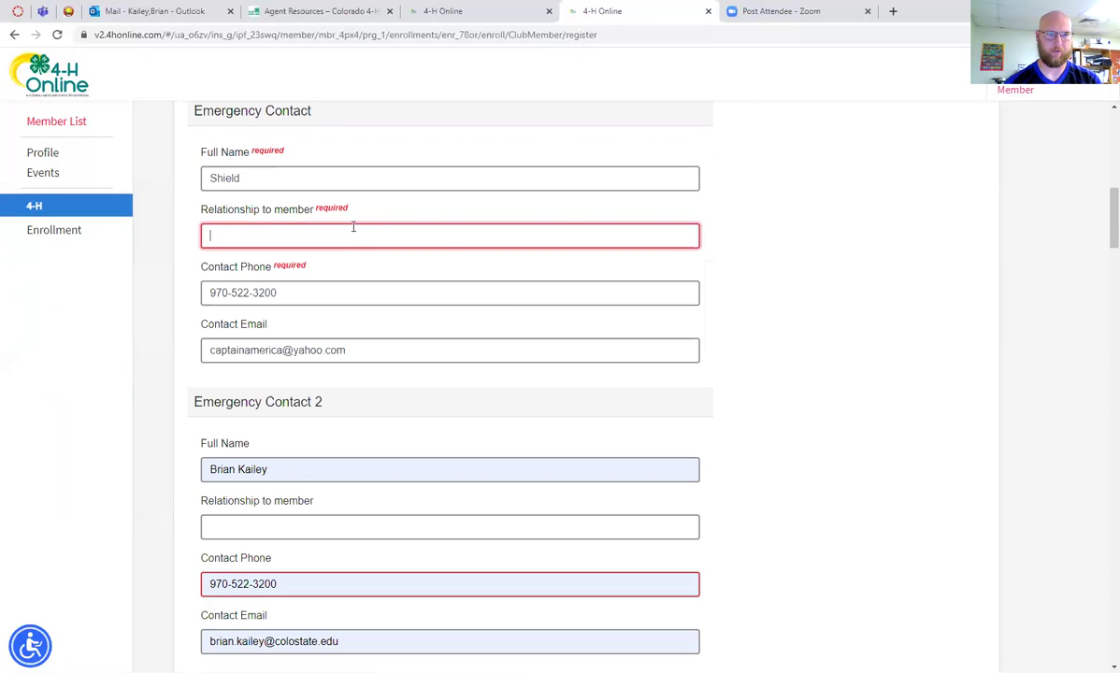
{"action": "left_click", "coordinate": [294, 181]}
{"action": "key", "text": "BackSpace"}
{"action": "key", "text": "BackSpace"}
{"action": "key", "text": "BackSpace"}
{"action": "key", "text": "BackSpace"}
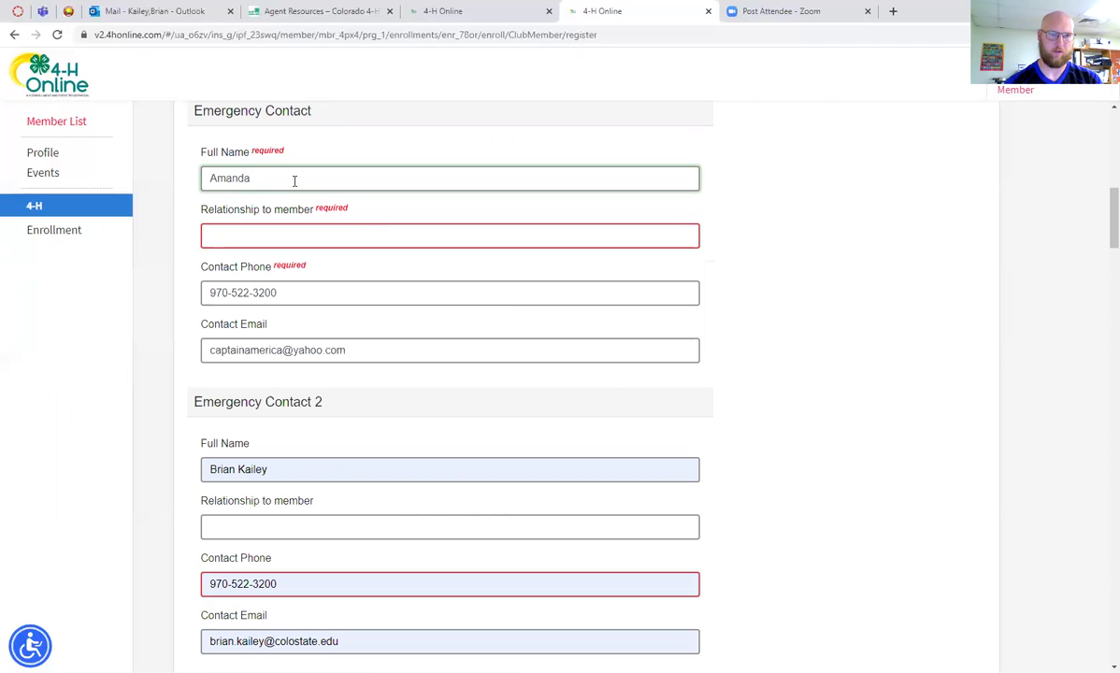
{"action": "left_click", "coordinate": [283, 231]}
{"action": "type", "text": "M"}
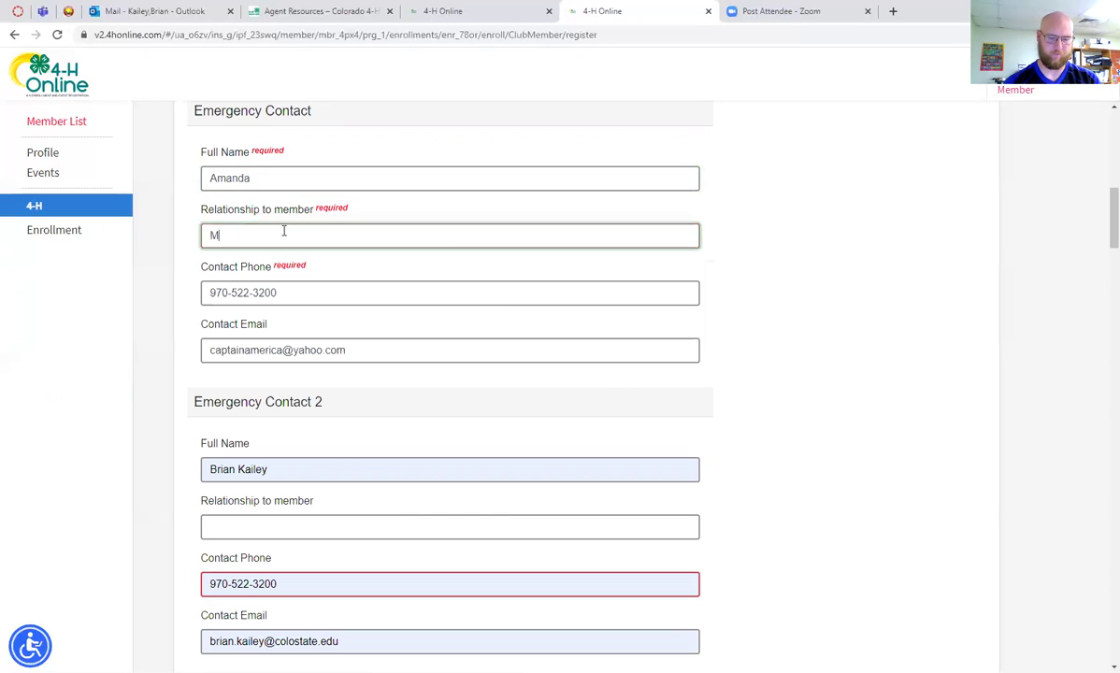
Retype both emergency contacts' phone numbers so they pass validation
{"action": "left_click", "coordinate": [302, 292]}
{"action": "key", "text": "BackSpace"}
{"action": "key", "text": "BackSpace"}
{"action": "key", "text": "BackSpace"}
{"action": "key", "text": "BackSpace"}
{"action": "key", "text": "BackSpace"}
{"action": "key", "text": "BackSpace"}
{"action": "key", "text": "BackSpace"}
{"action": "key", "text": "BackSpace"}
{"action": "type", "text": "9"}
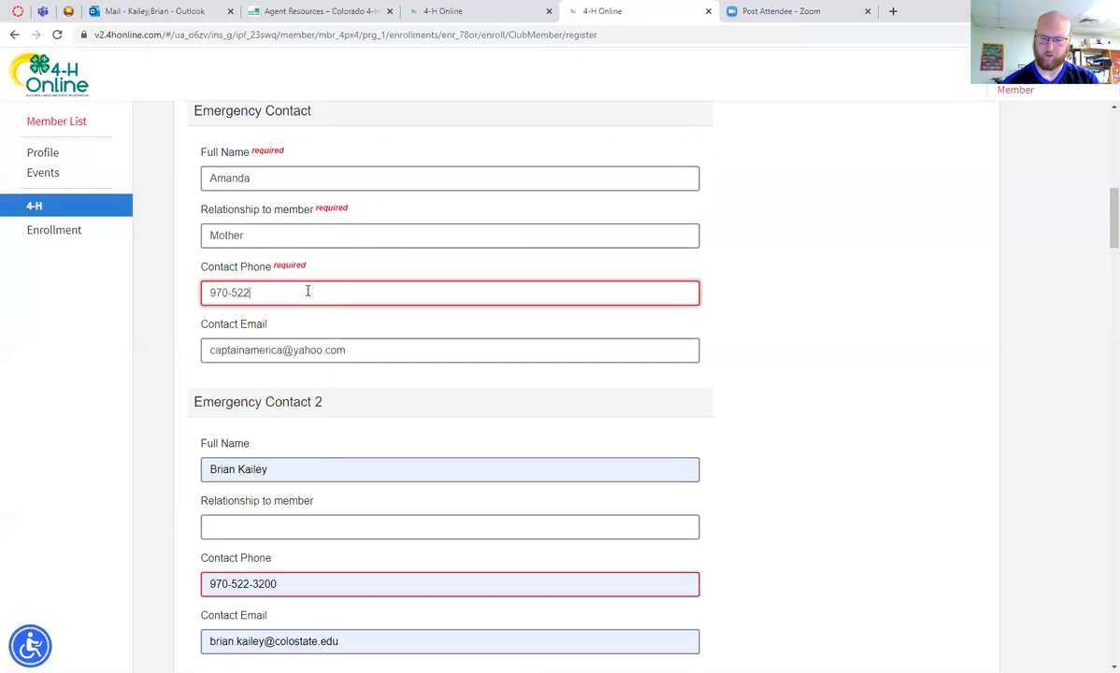
{"action": "type", "text": "0"}
{"action": "left_click", "coordinate": [381, 379]}
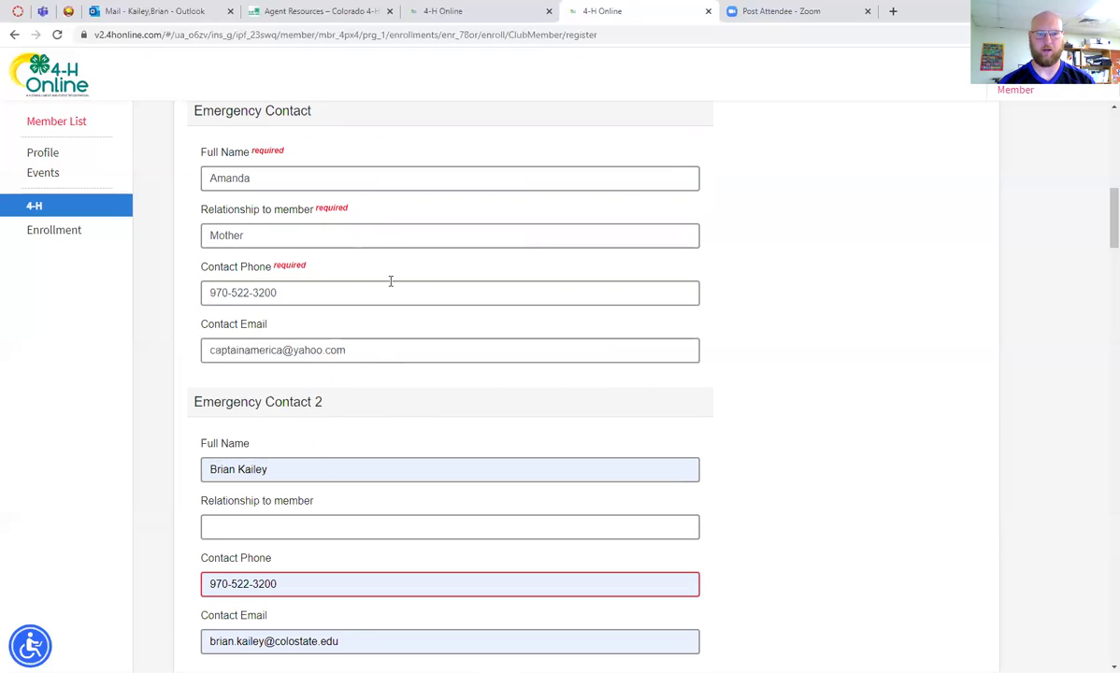
{"action": "scroll", "coordinate": [320, 390], "scroll_direction": "down", "scroll_amount": 2}
{"action": "left_click", "coordinate": [314, 394]}
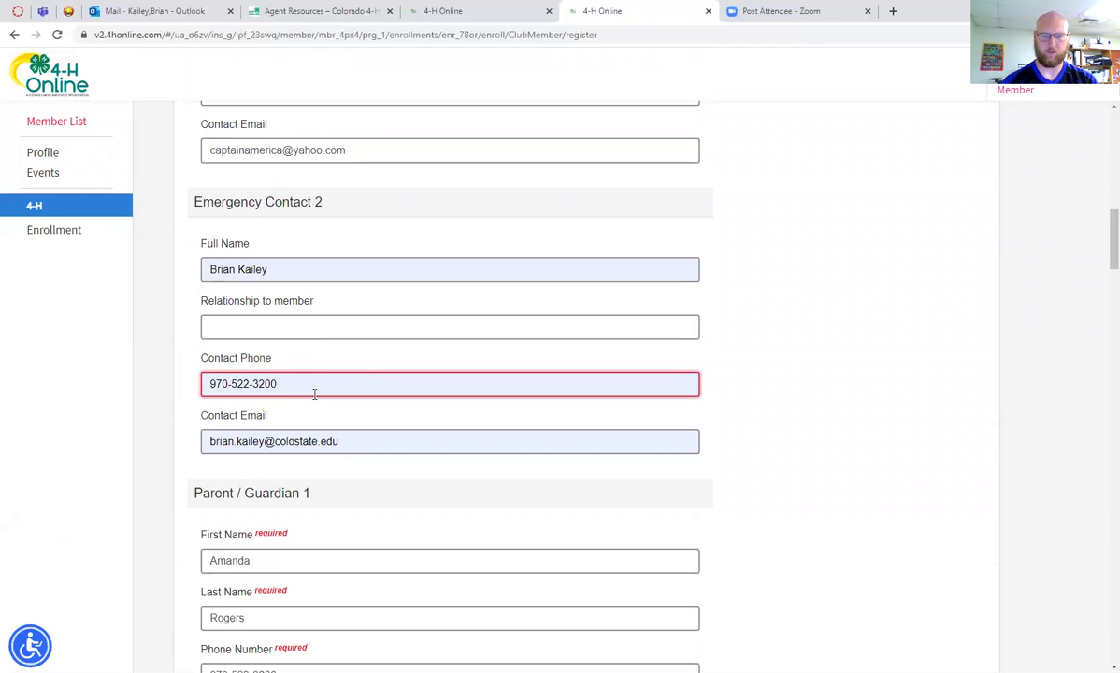
{"action": "key", "text": "BackSpace"}
{"action": "key", "text": "BackSpace"}
{"action": "key", "text": "BackSpace"}
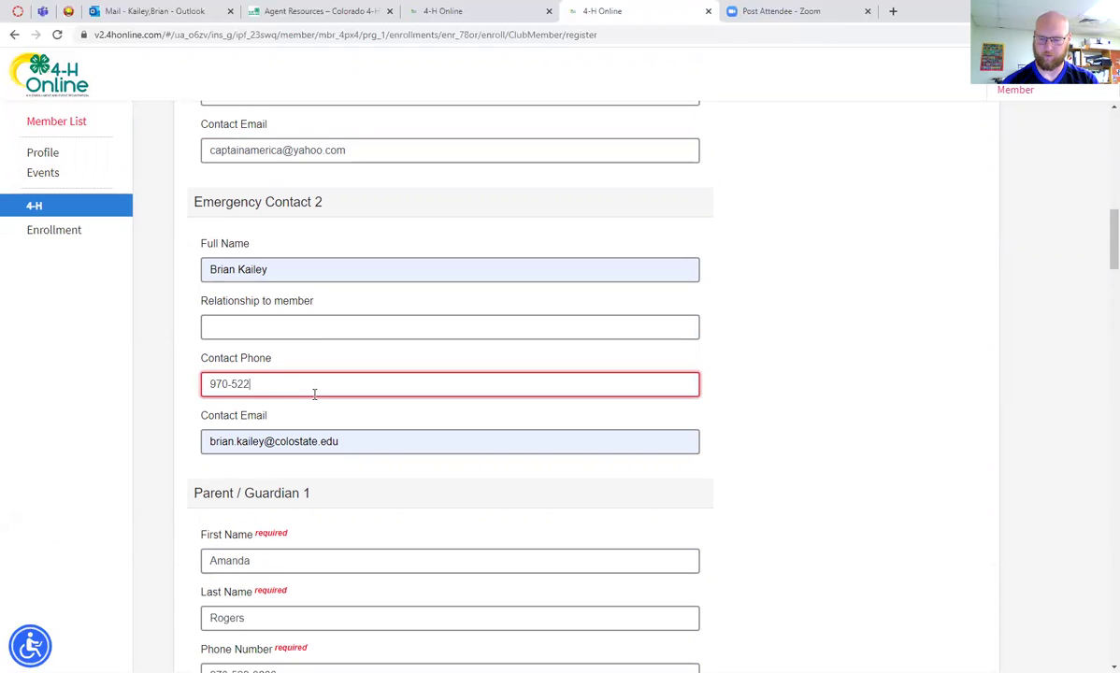
{"action": "type", "text": "200"}
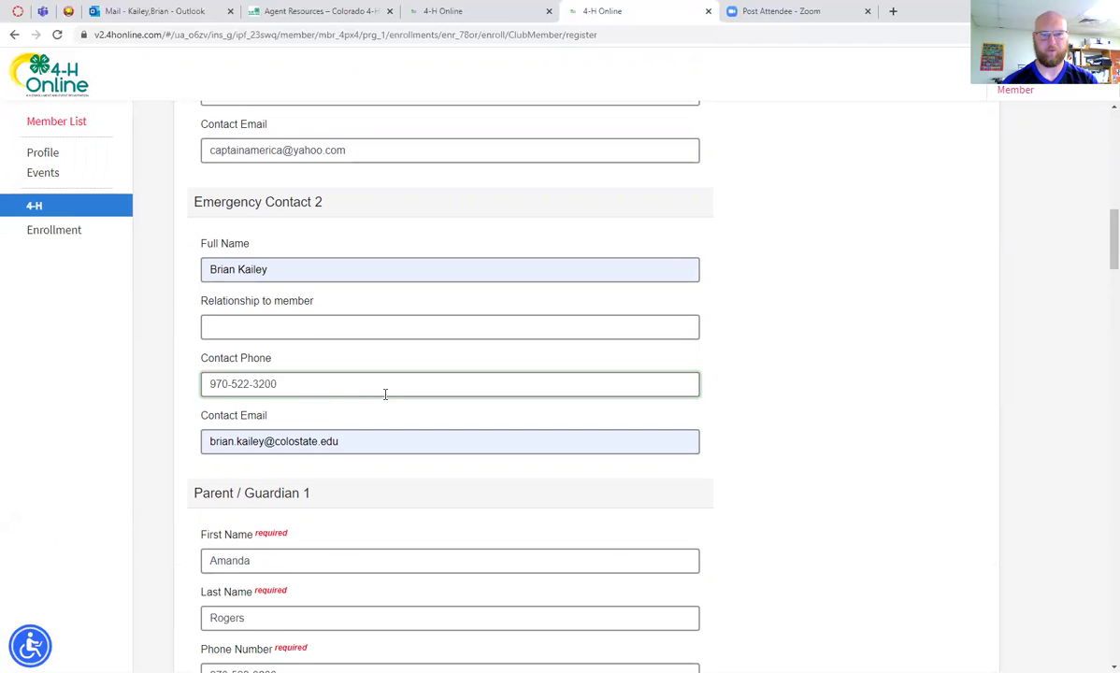
{"action": "scroll", "coordinate": [385, 393], "scroll_direction": "down", "scroll_amount": 2}
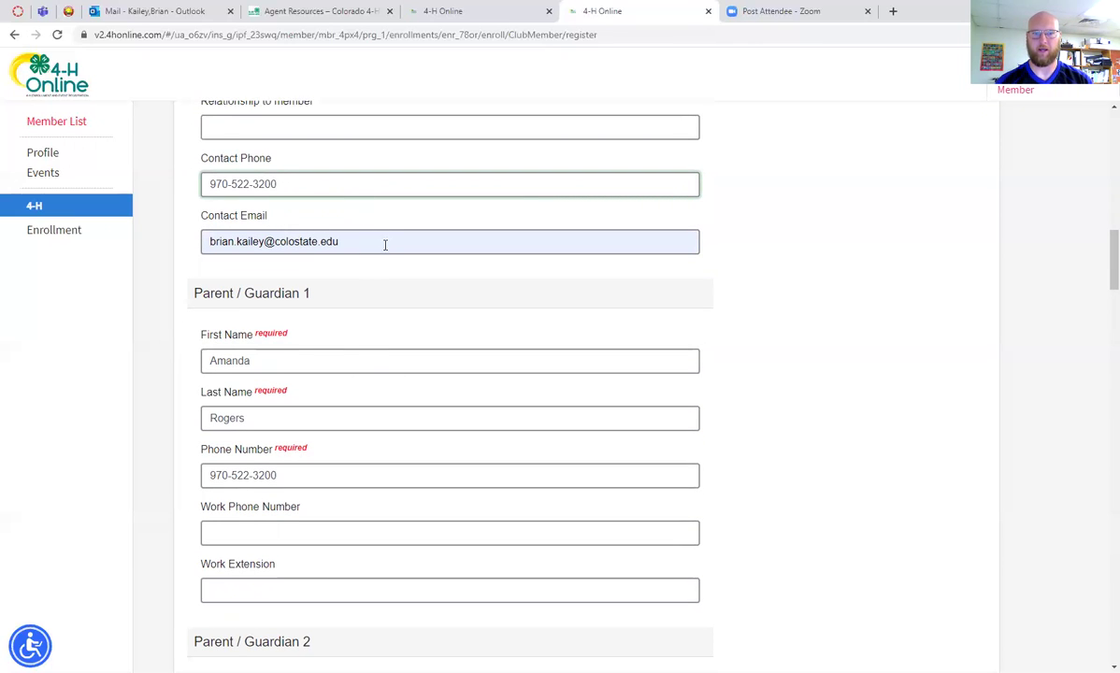
{"action": "scroll", "coordinate": [388, 248], "scroll_direction": "down", "scroll_amount": 14}
{"action": "scroll", "coordinate": [394, 254], "scroll_direction": "down", "scroll_amount": 14}
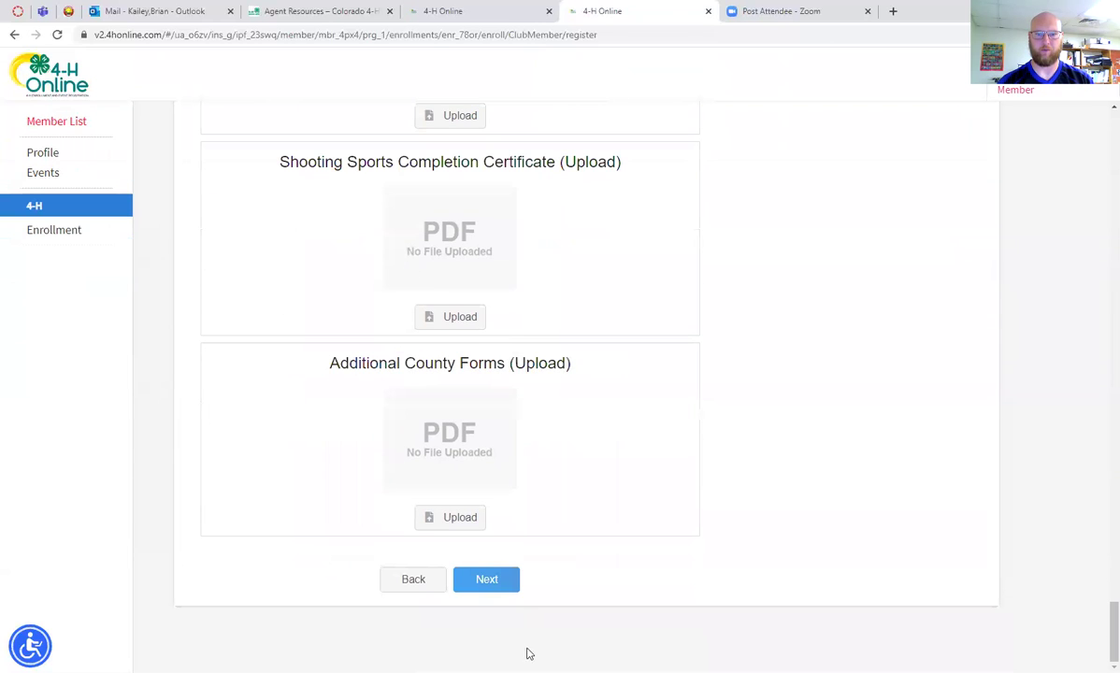
Save the questions and bring up the Health Form questions
{"action": "left_click", "coordinate": [499, 583]}
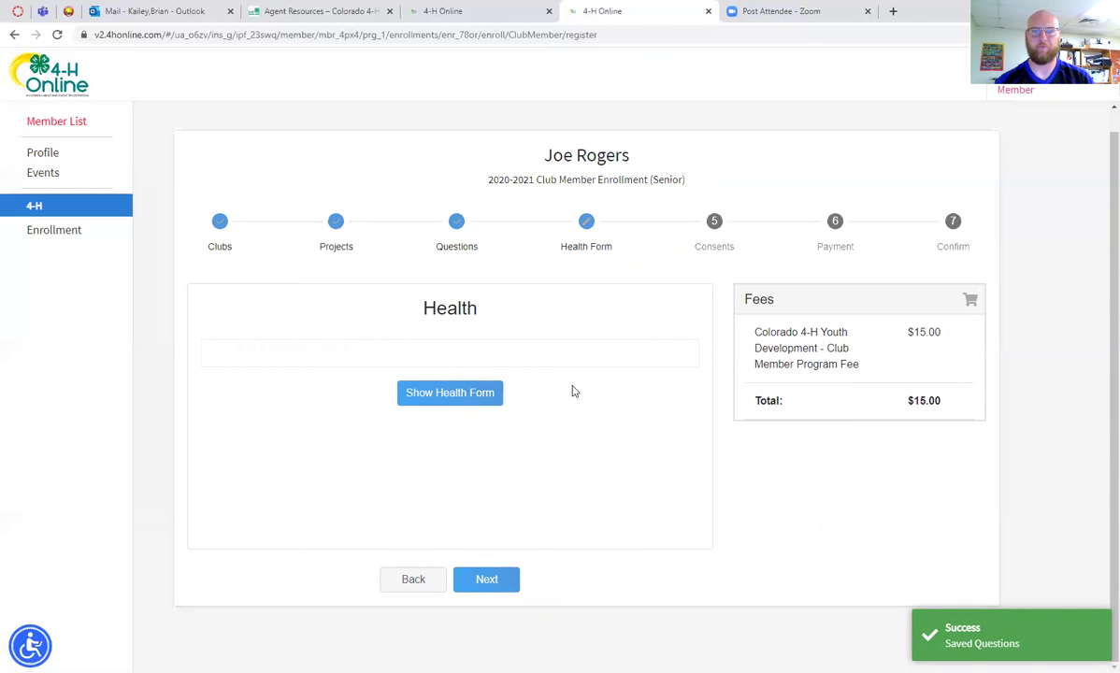
{"action": "left_click", "coordinate": [450, 393]}
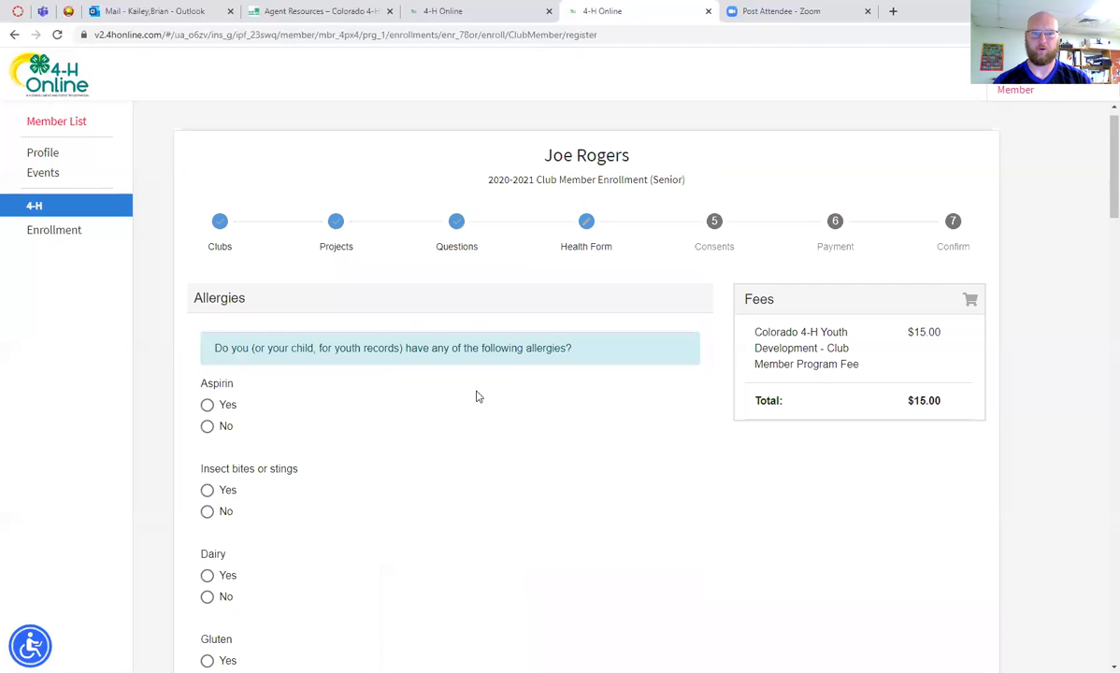
{"action": "scroll", "coordinate": [449, 405], "scroll_direction": "down", "scroll_amount": 3}
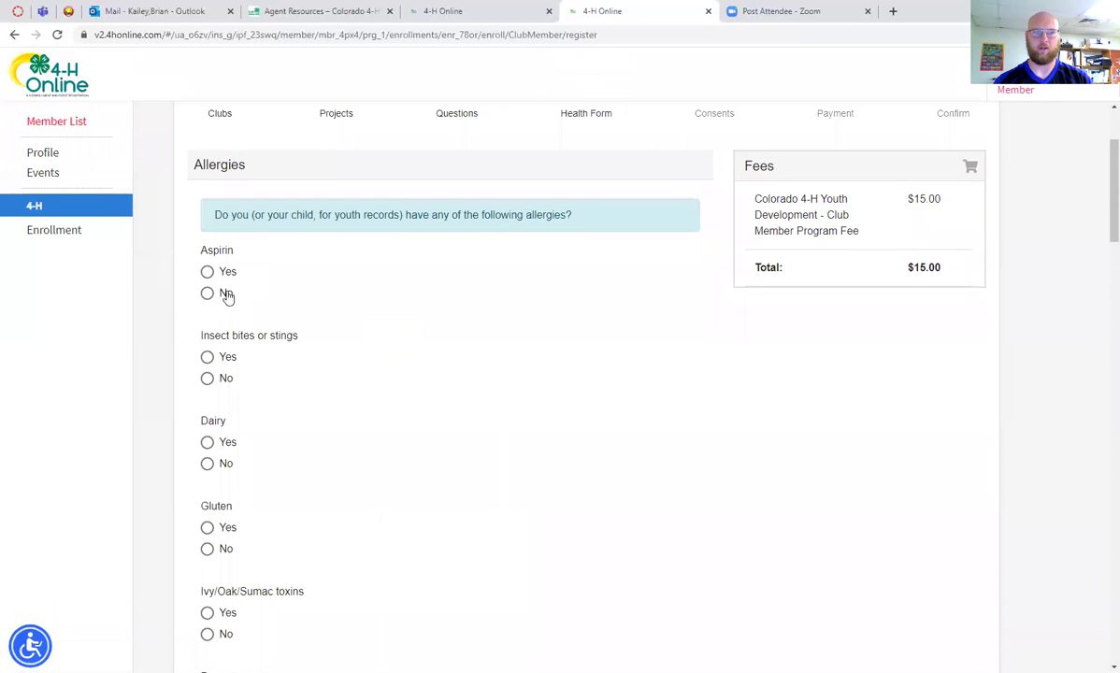
{"action": "scroll", "coordinate": [346, 355], "scroll_direction": "down", "scroll_amount": 8}
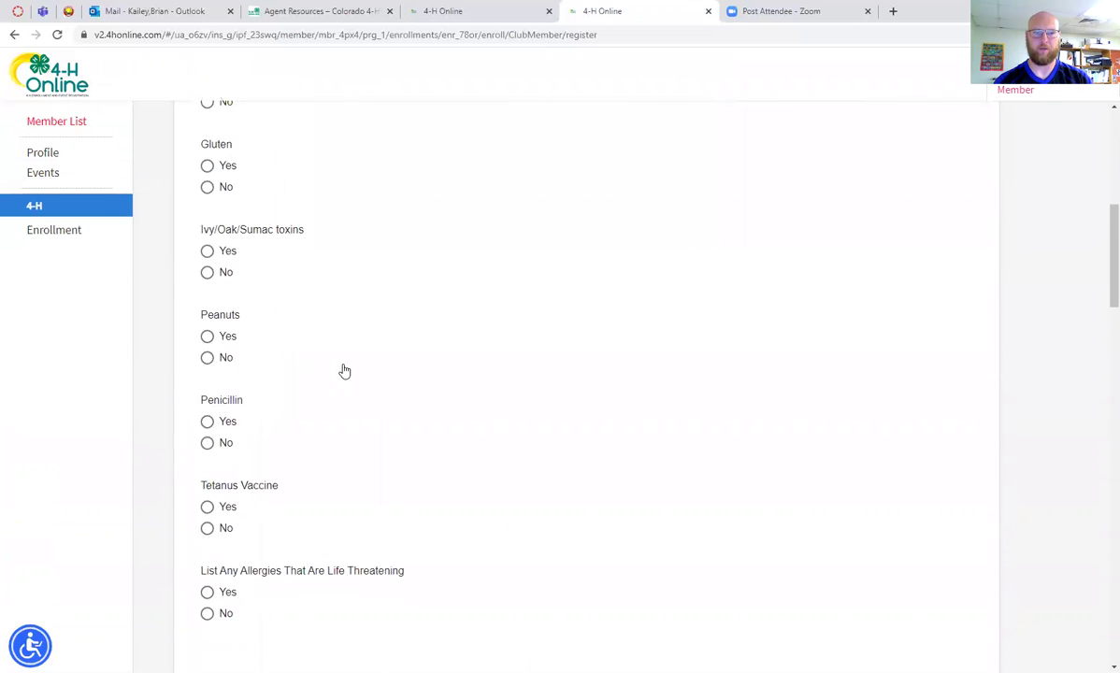
{"action": "scroll", "coordinate": [348, 367], "scroll_direction": "down", "scroll_amount": 15}
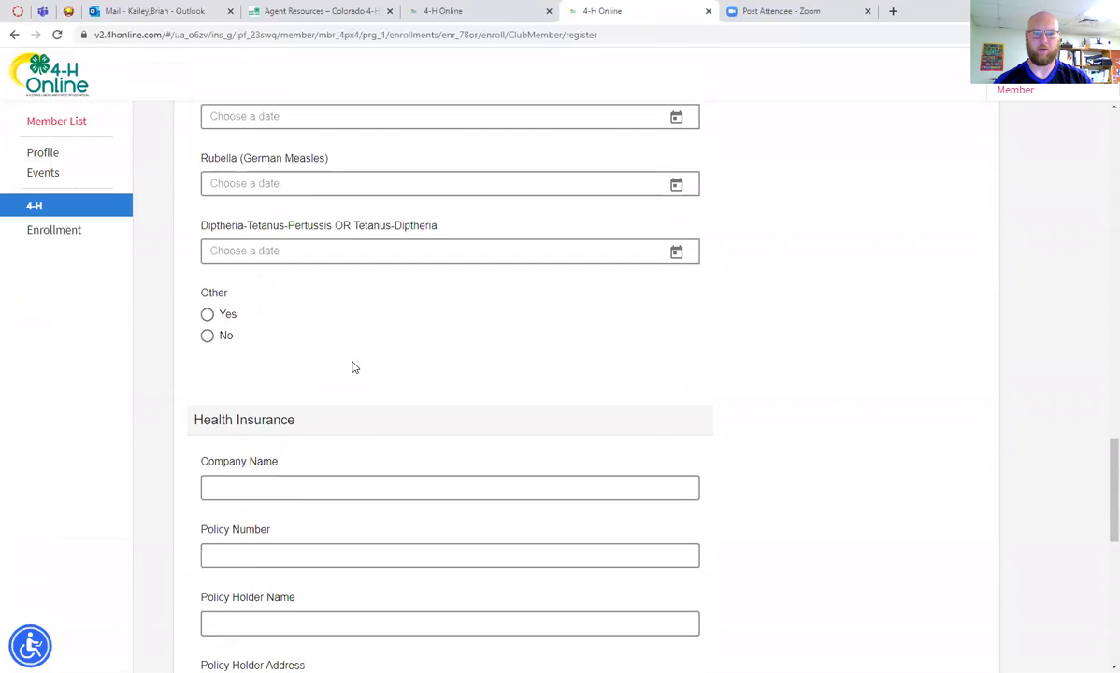
{"action": "scroll", "coordinate": [354, 364], "scroll_direction": "down", "scroll_amount": 2}
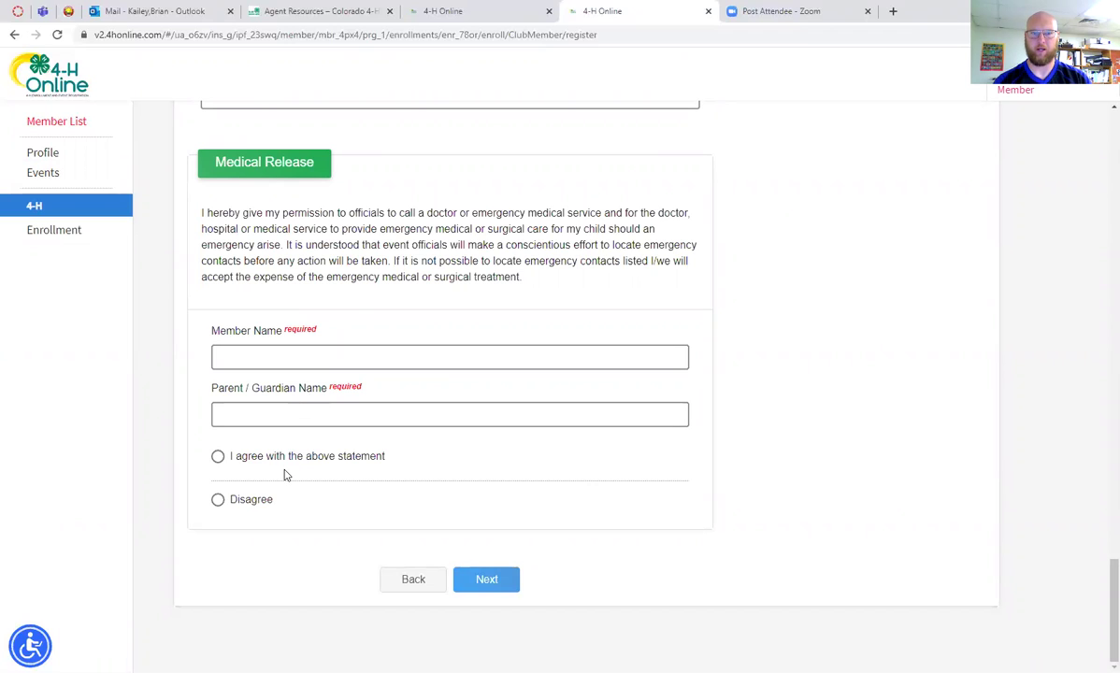
Fill in the member's and parent's names, agree to the medical release, and continue
{"action": "left_click", "coordinate": [335, 357]}
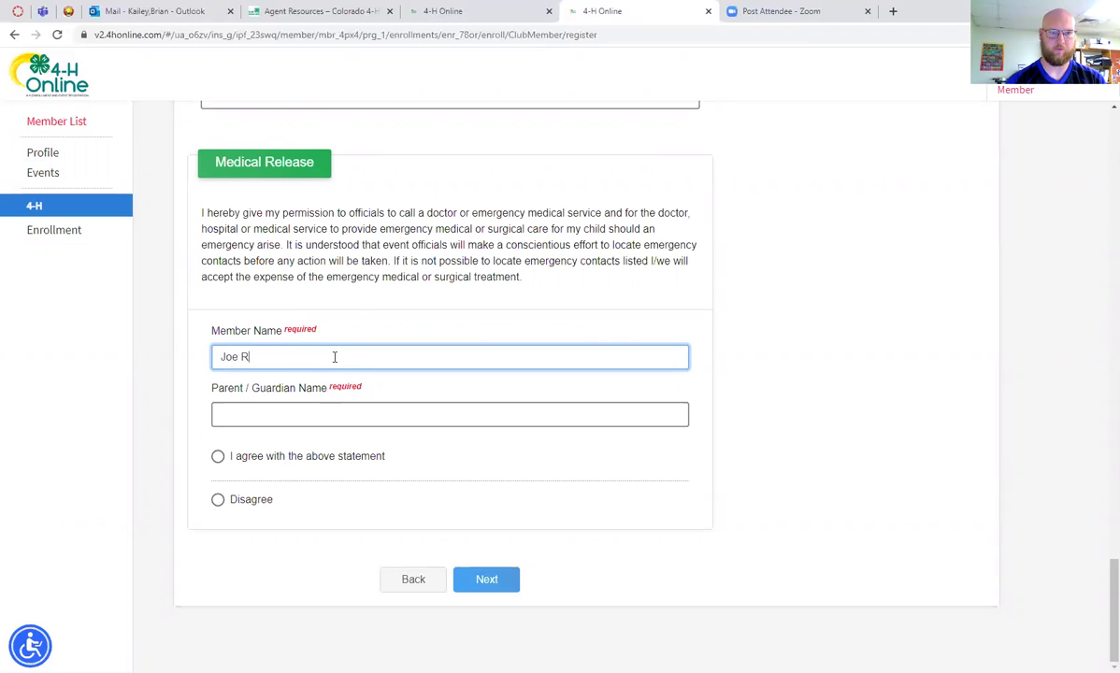
{"action": "left_click", "coordinate": [304, 414]}
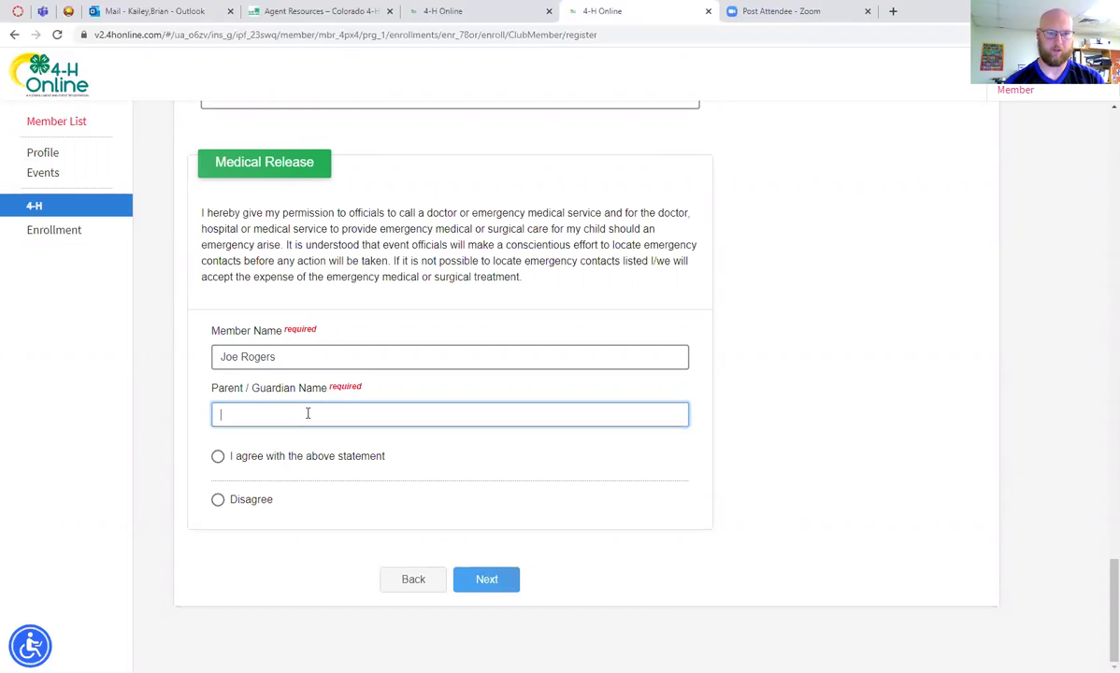
{"action": "left_click", "coordinate": [217, 457]}
{"action": "left_click", "coordinate": [486, 579]}
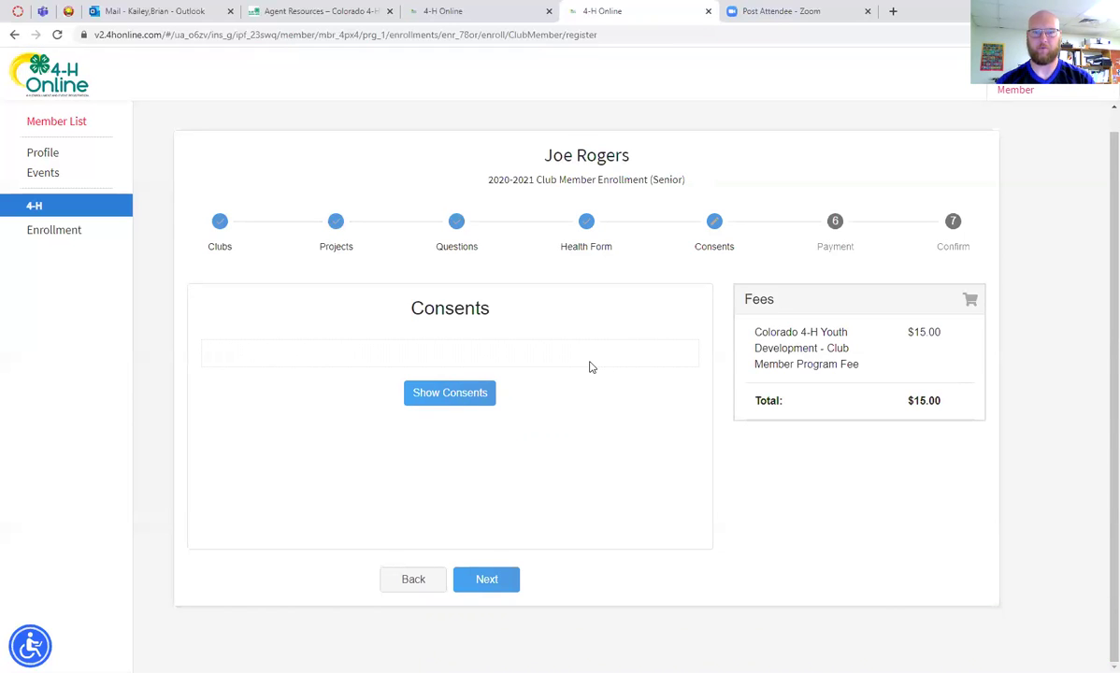
Show the consents and read through the 4-H Youth Participant Release
{"action": "left_click", "coordinate": [450, 393]}
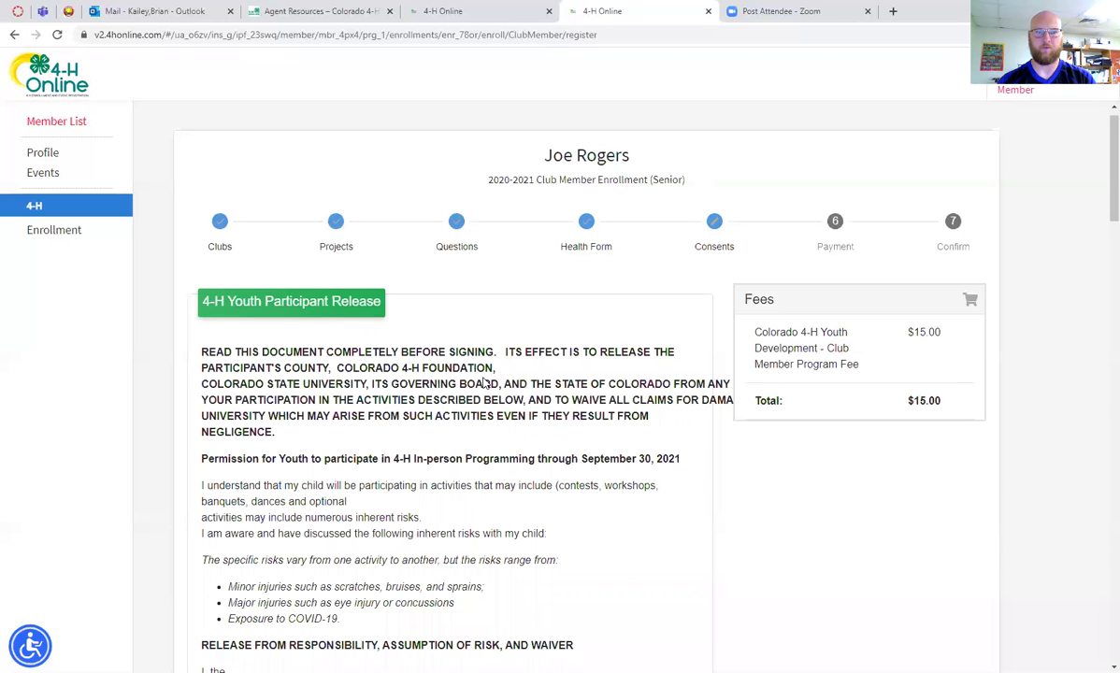
{"action": "scroll", "coordinate": [485, 383], "scroll_direction": "down", "scroll_amount": 1}
{"action": "scroll", "coordinate": [443, 336], "scroll_direction": "down", "scroll_amount": 5}
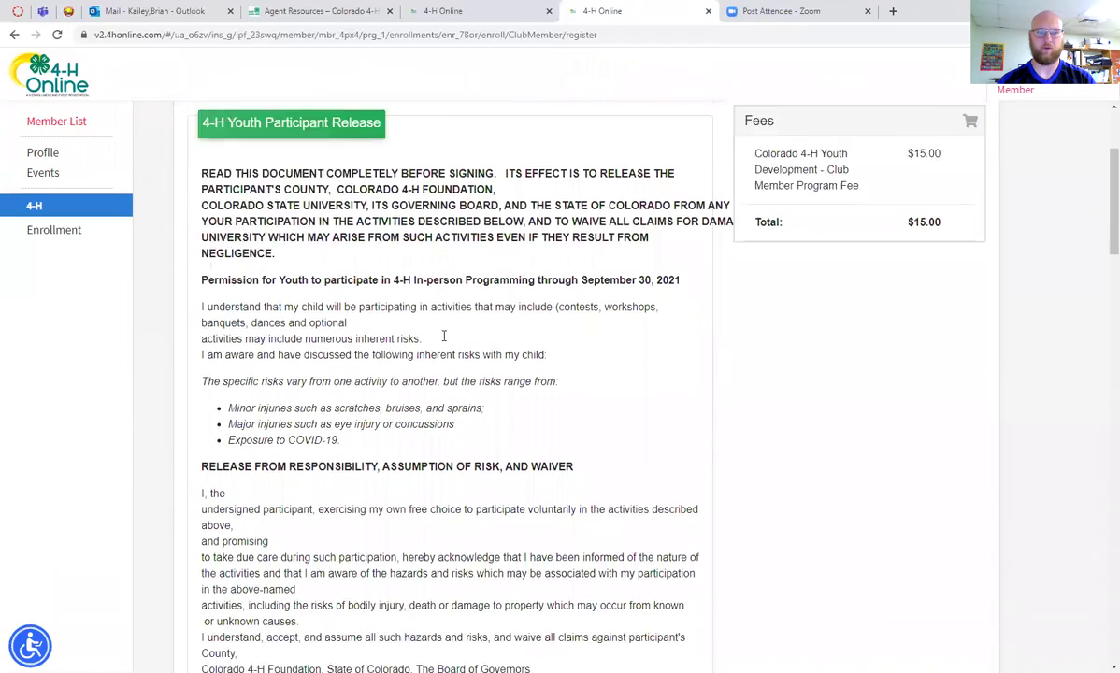
{"action": "scroll", "coordinate": [443, 344], "scroll_direction": "down", "scroll_amount": 3}
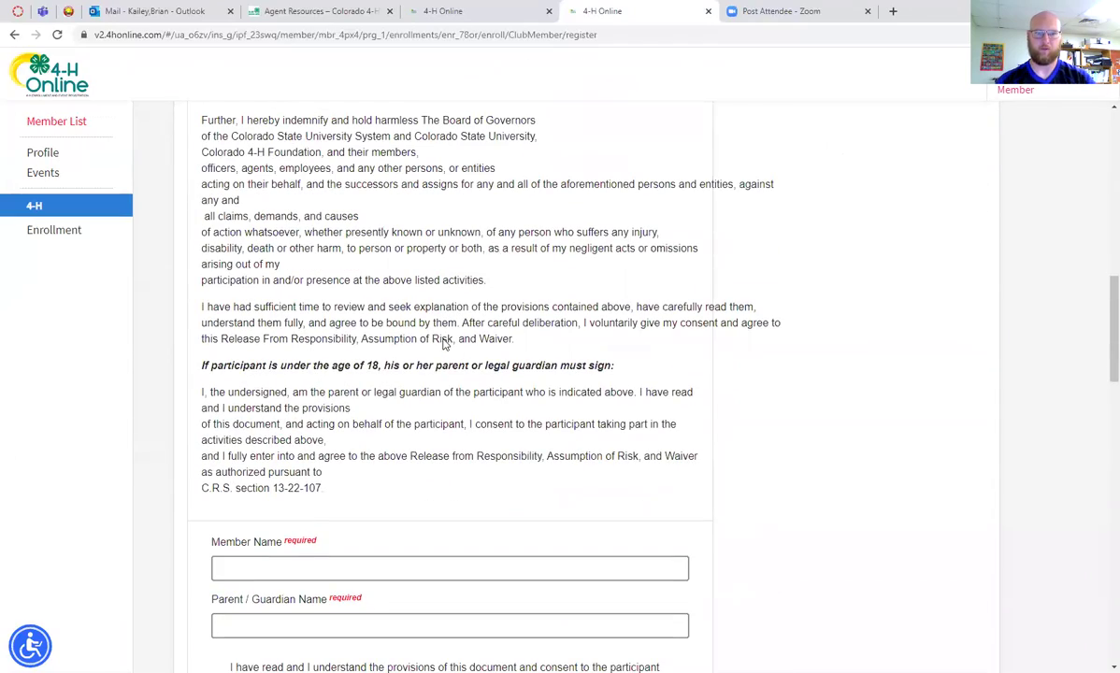
{"action": "scroll", "coordinate": [443, 343], "scroll_direction": "down", "scroll_amount": 2}
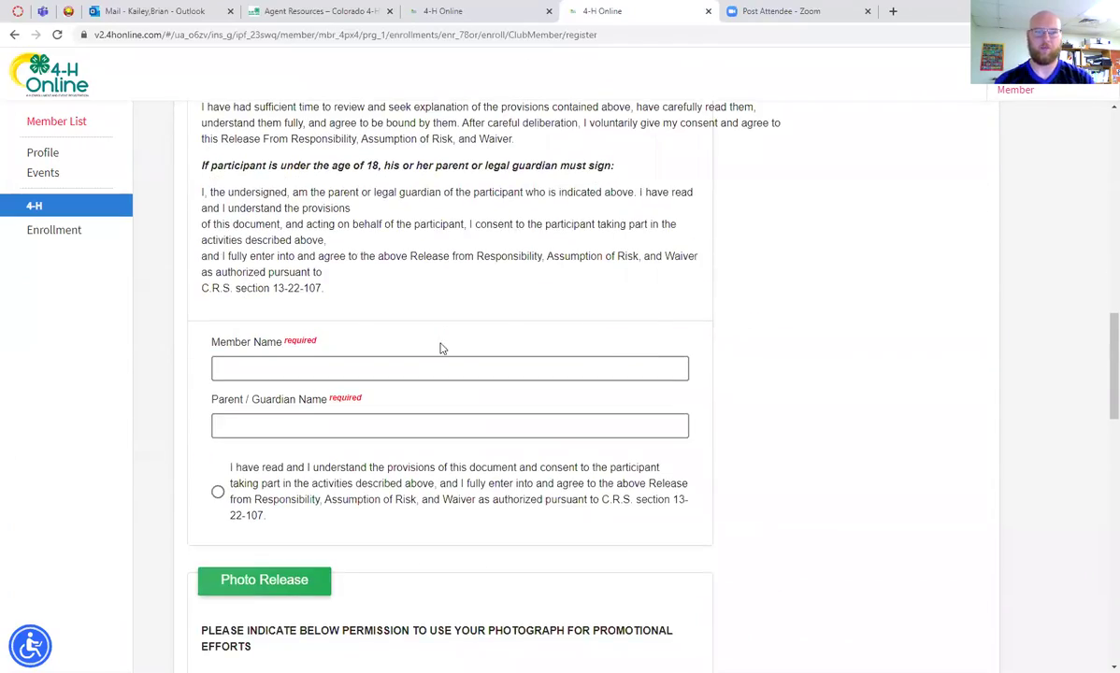
{"action": "scroll", "coordinate": [413, 380], "scroll_direction": "down", "scroll_amount": 1}
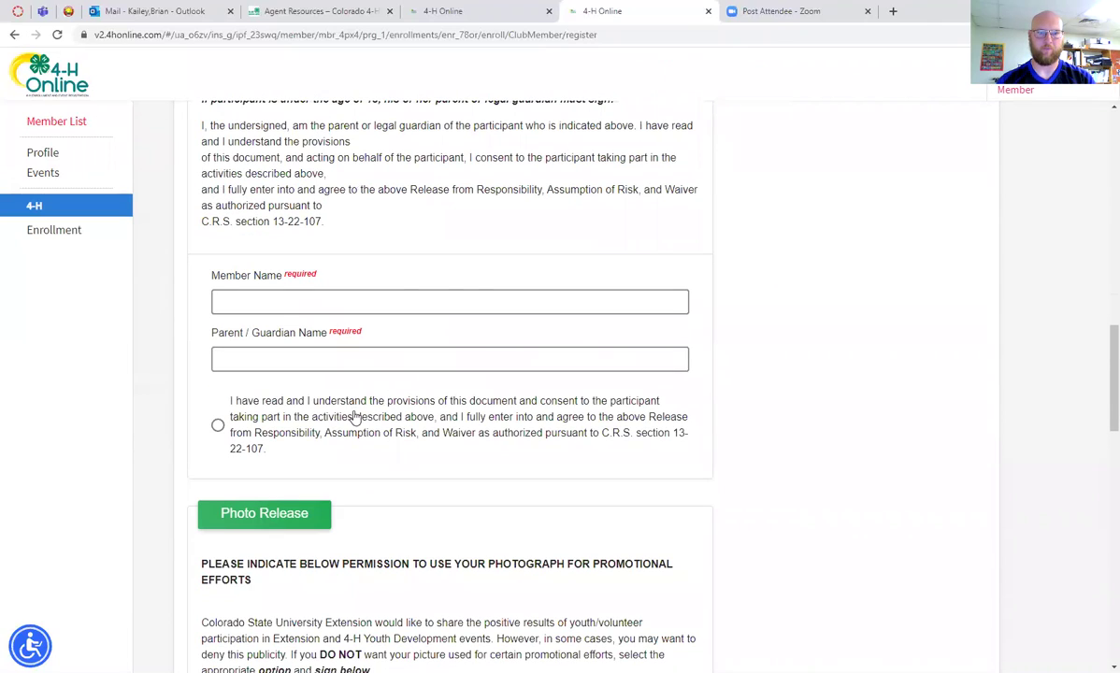
{"action": "scroll", "coordinate": [355, 408], "scroll_direction": "up", "scroll_amount": 6}
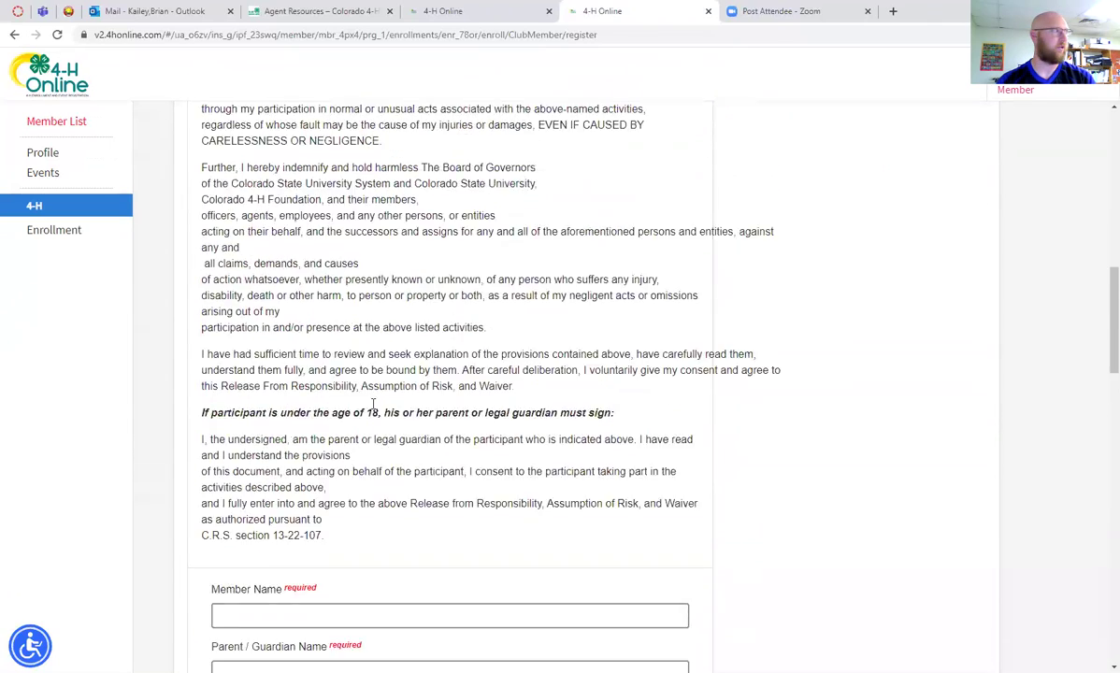
{"action": "scroll", "coordinate": [365, 397], "scroll_direction": "up", "scroll_amount": 2}
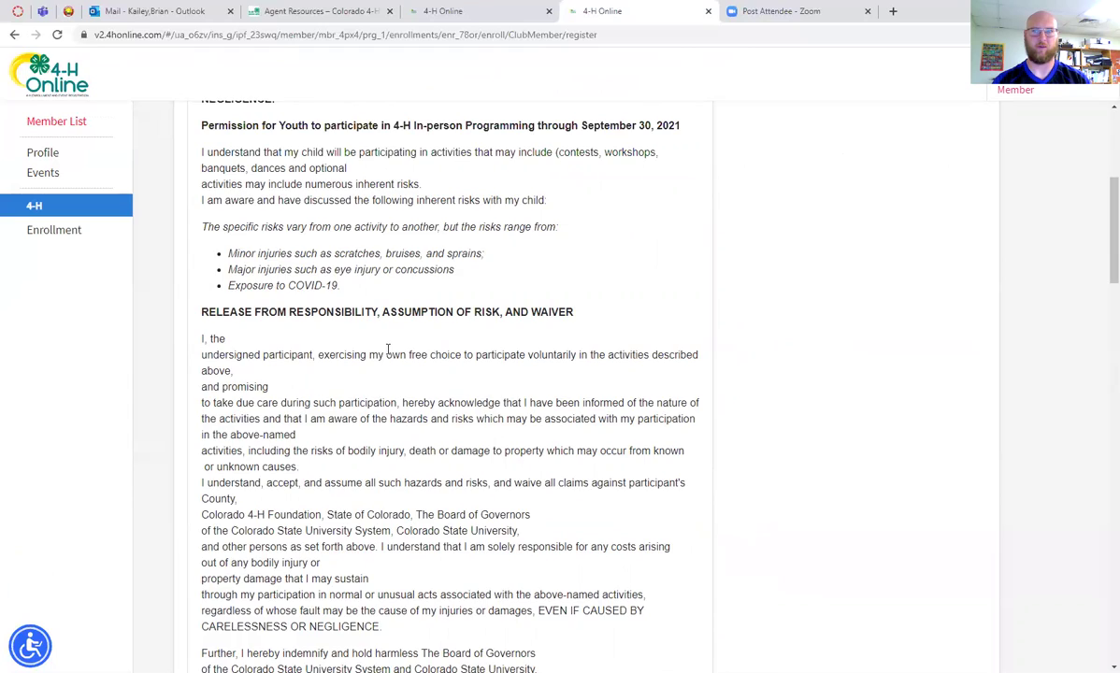
{"action": "scroll", "coordinate": [383, 356], "scroll_direction": "down", "scroll_amount": 8}
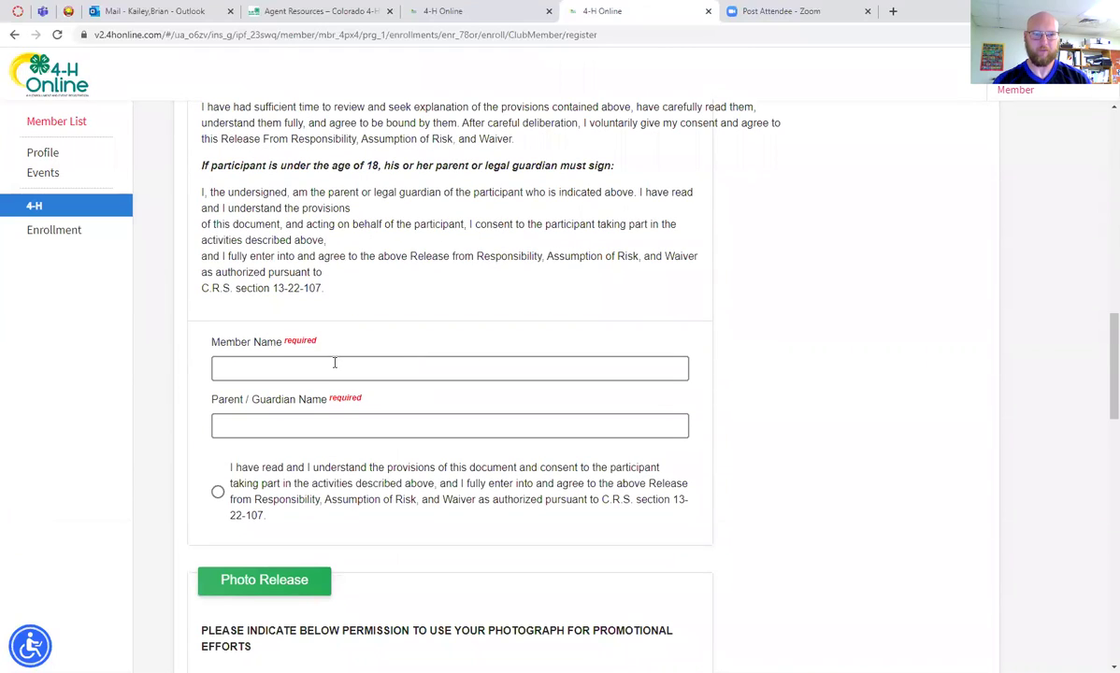
Enter the member's and parent's names on the release and accept its agreement
{"action": "left_click", "coordinate": [333, 362]}
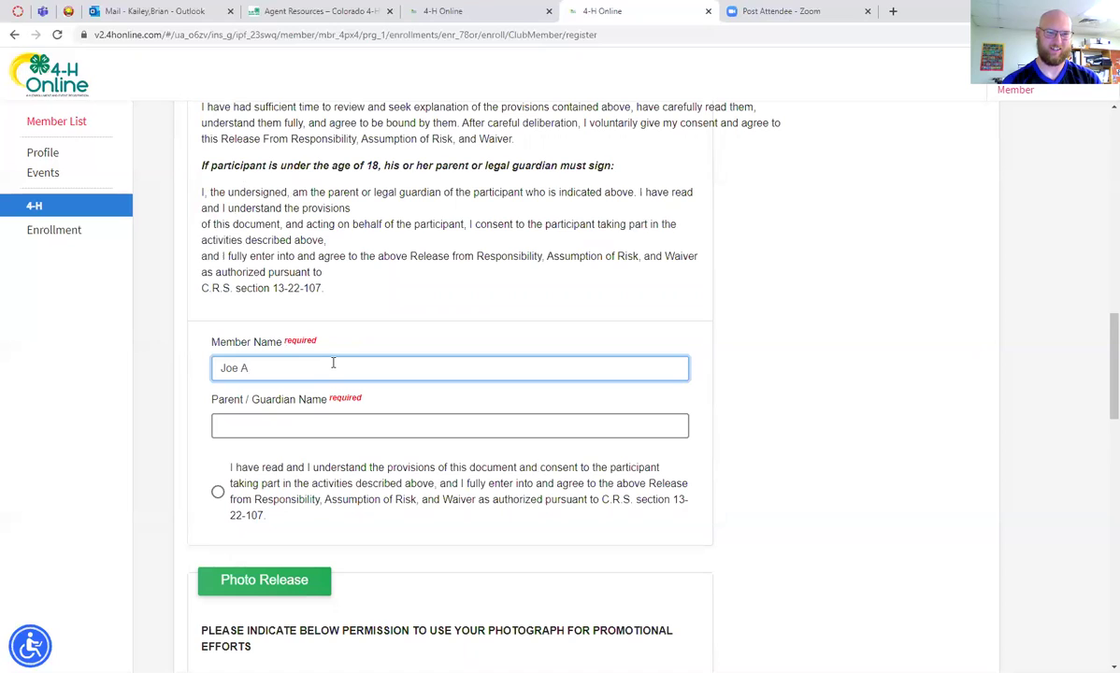
{"action": "left_click", "coordinate": [323, 429]}
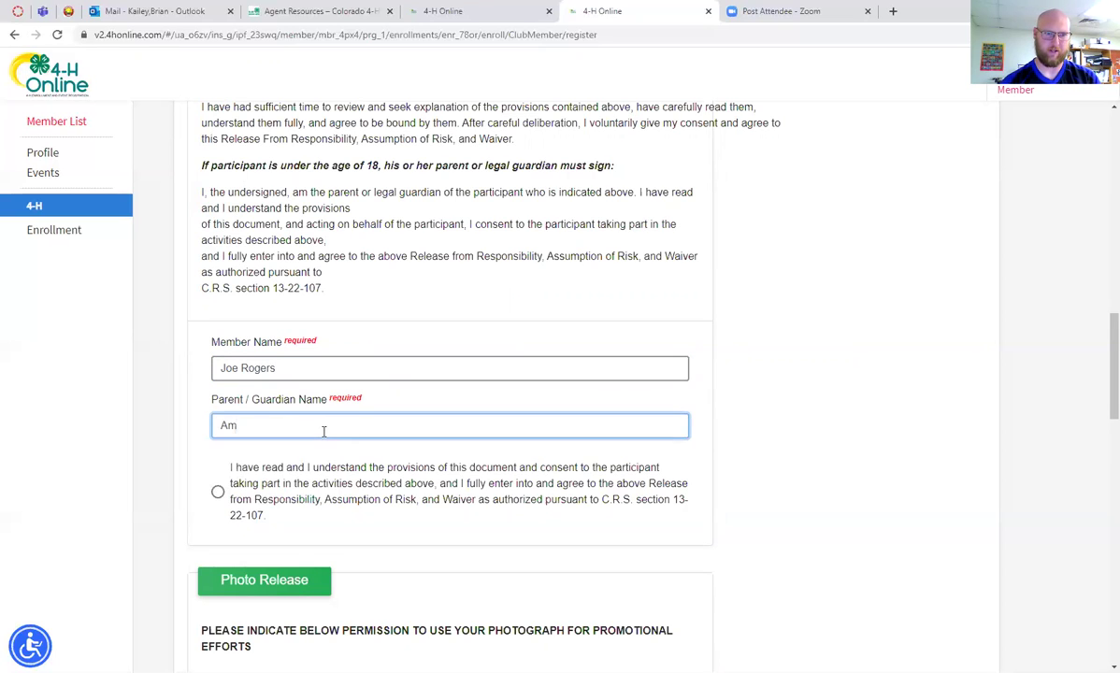
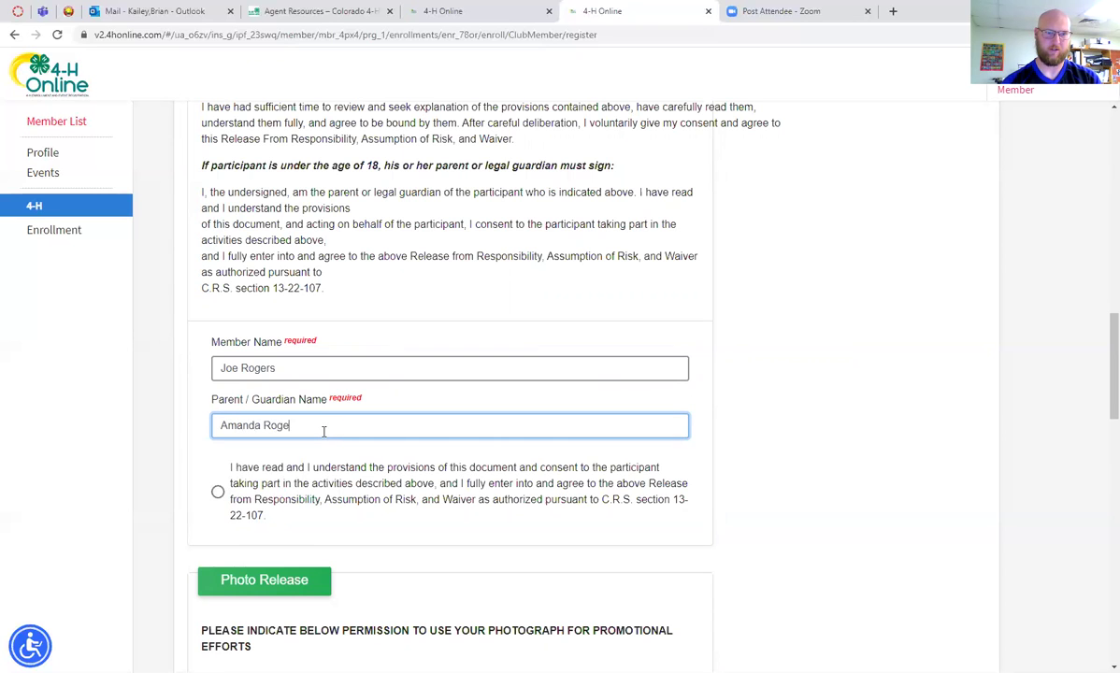
{"action": "scroll", "coordinate": [324, 430], "scroll_direction": "down", "scroll_amount": 2}
{"action": "left_click", "coordinate": [217, 359]}
{"action": "scroll", "coordinate": [327, 402], "scroll_direction": "down", "scroll_amount": 5}
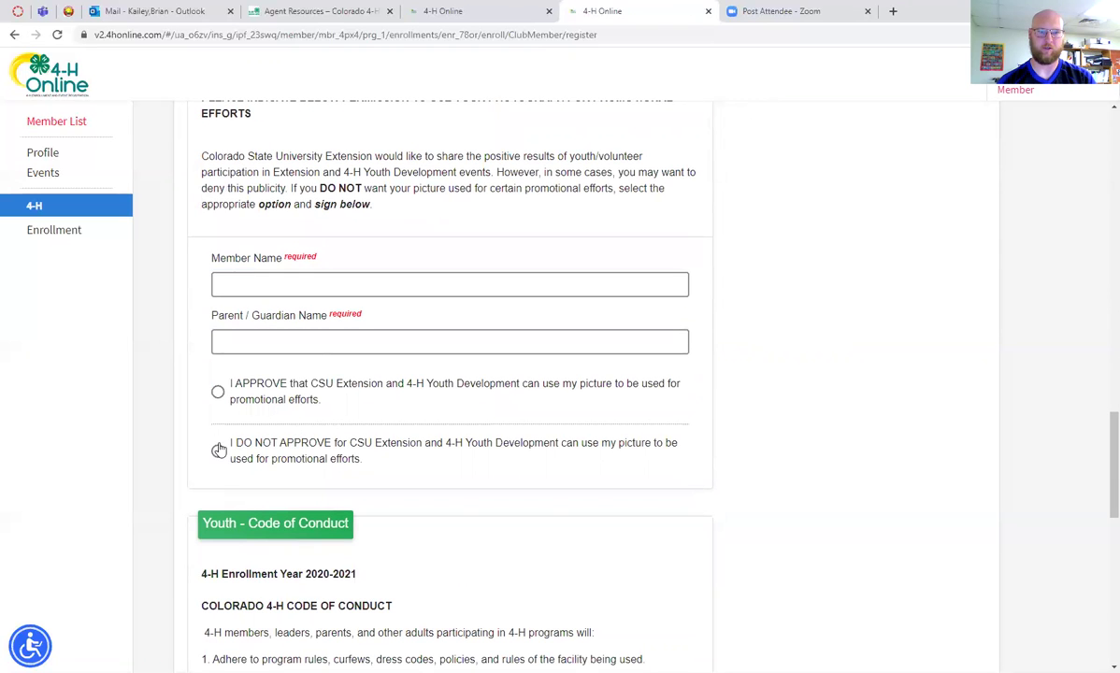
Select I DO NOT APPROVE and sign the Photo Release with the member's and parent's names
{"action": "left_click", "coordinate": [217, 452]}
{"action": "left_click", "coordinate": [270, 291]}
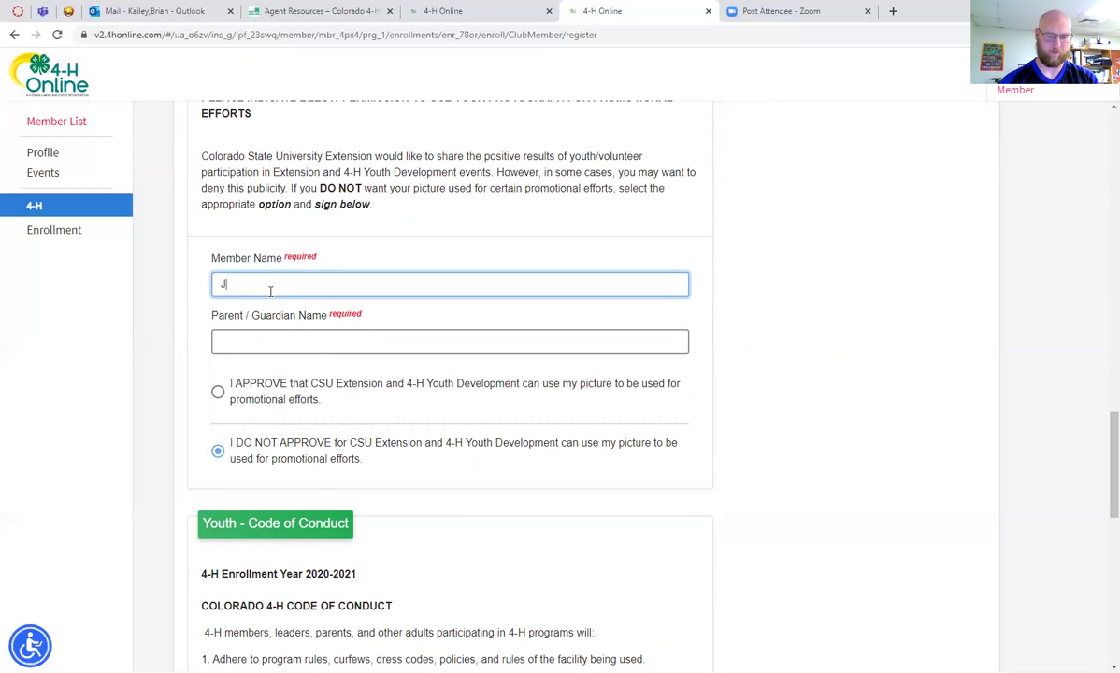
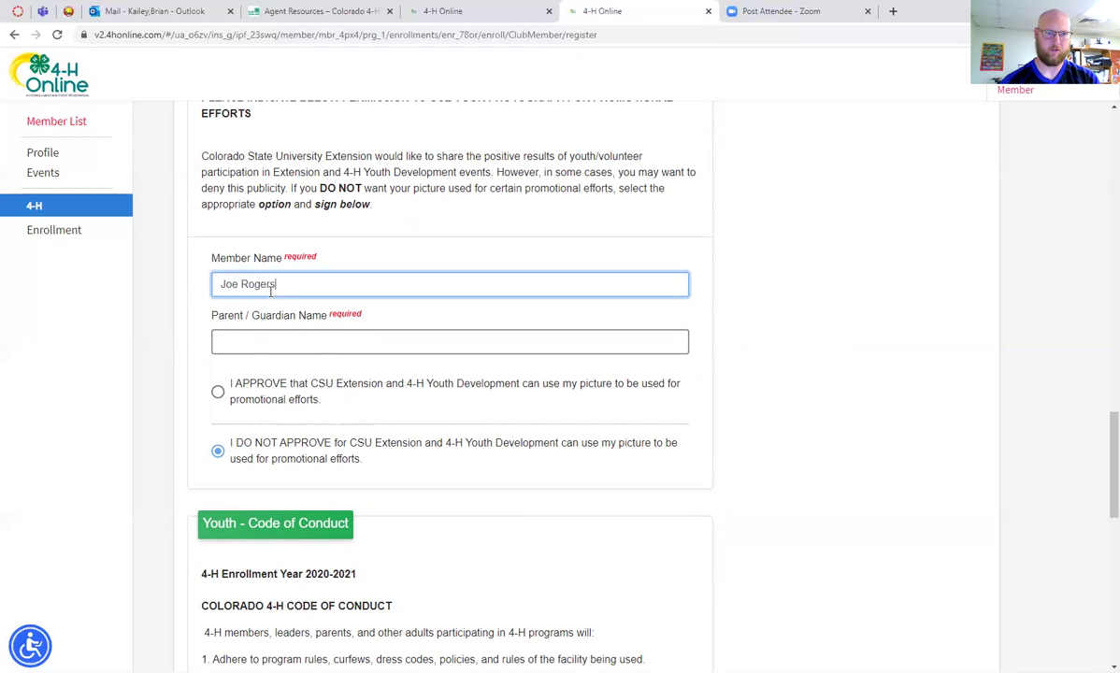
{"action": "left_click", "coordinate": [251, 342]}
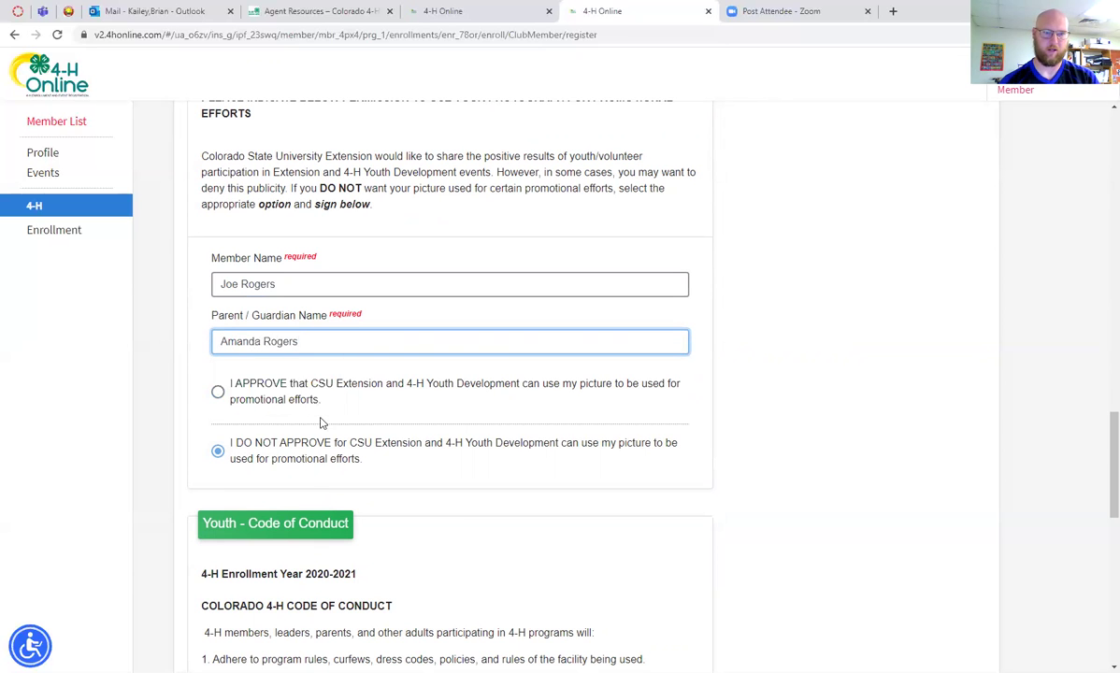
Sign the Code of Conduct with both names and tick I (We) agree
{"action": "scroll", "coordinate": [319, 423], "scroll_direction": "down", "scroll_amount": 2}
{"action": "scroll", "coordinate": [313, 355], "scroll_direction": "down", "scroll_amount": 4}
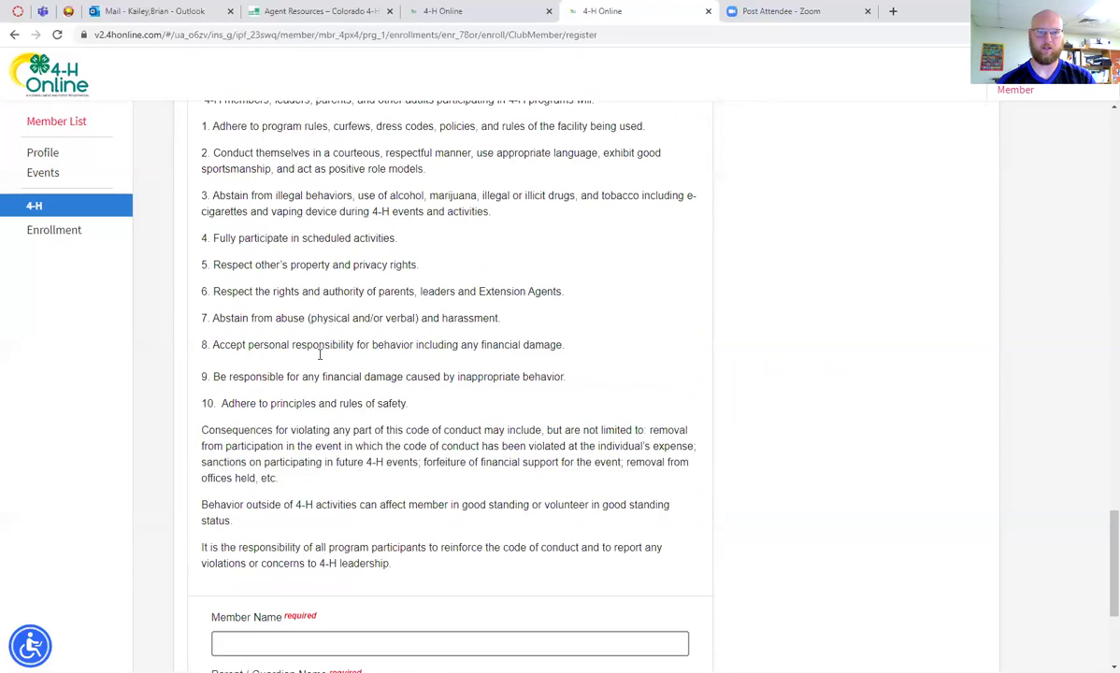
{"action": "scroll", "coordinate": [319, 355], "scroll_direction": "down", "scroll_amount": 3}
{"action": "left_click", "coordinate": [246, 401]}
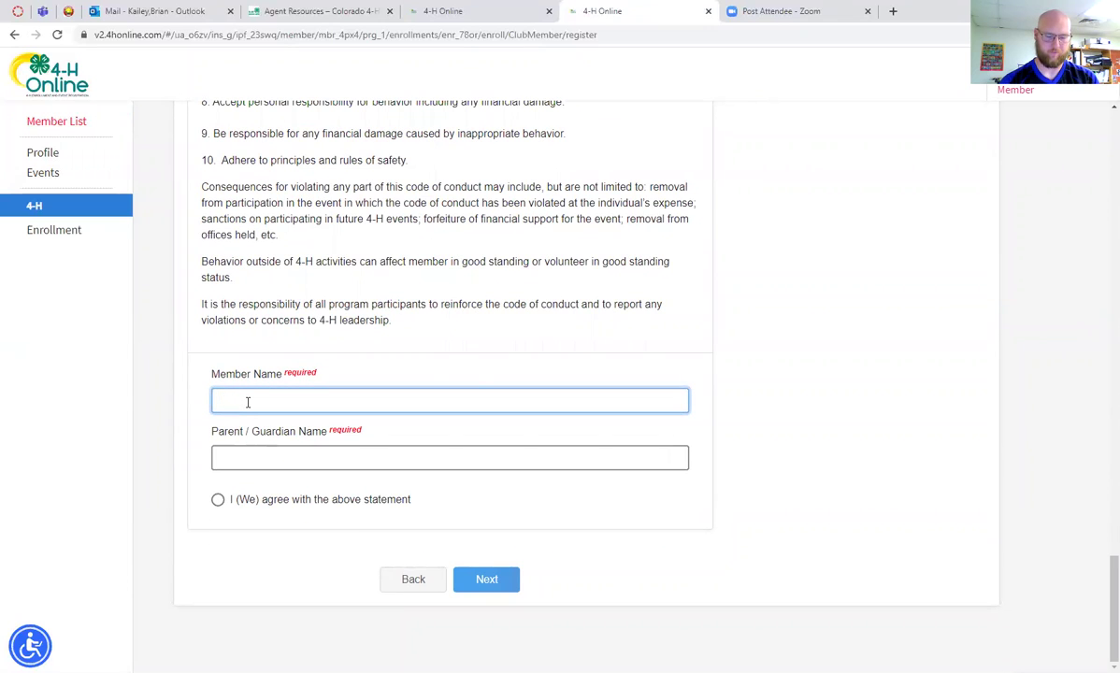
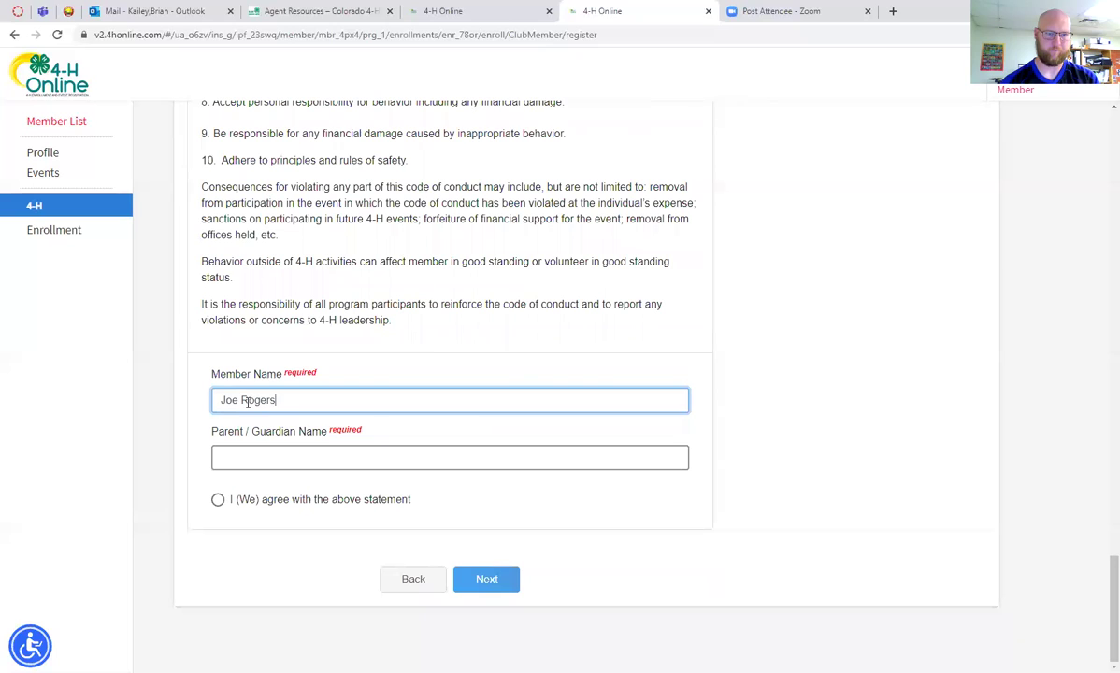
{"action": "left_click", "coordinate": [243, 456]}
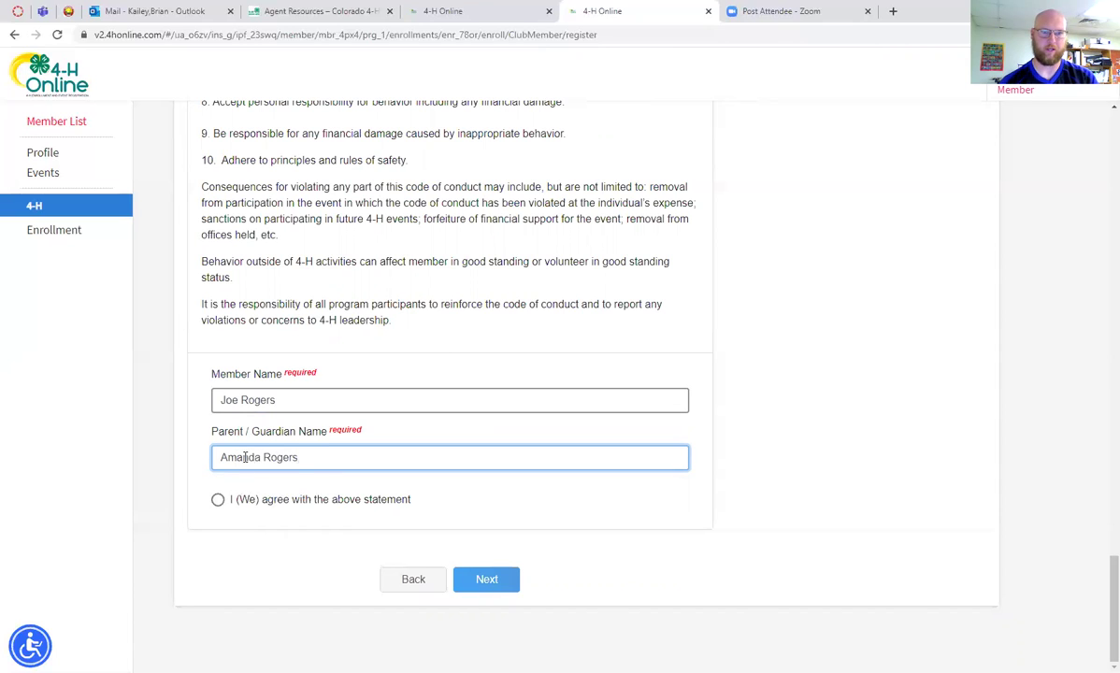
{"action": "left_click", "coordinate": [218, 500]}
Pay the $15.00 fee by check to Logan County and continue to the Confirm step
{"action": "left_click", "coordinate": [484, 580]}
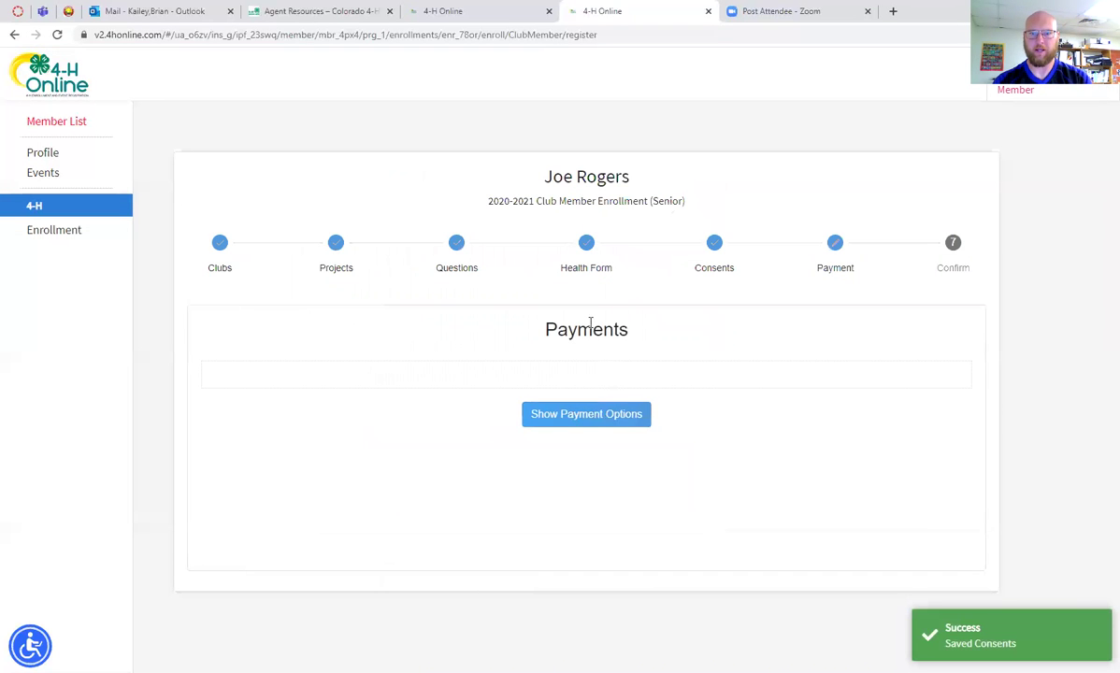
{"action": "left_click", "coordinate": [636, 424]}
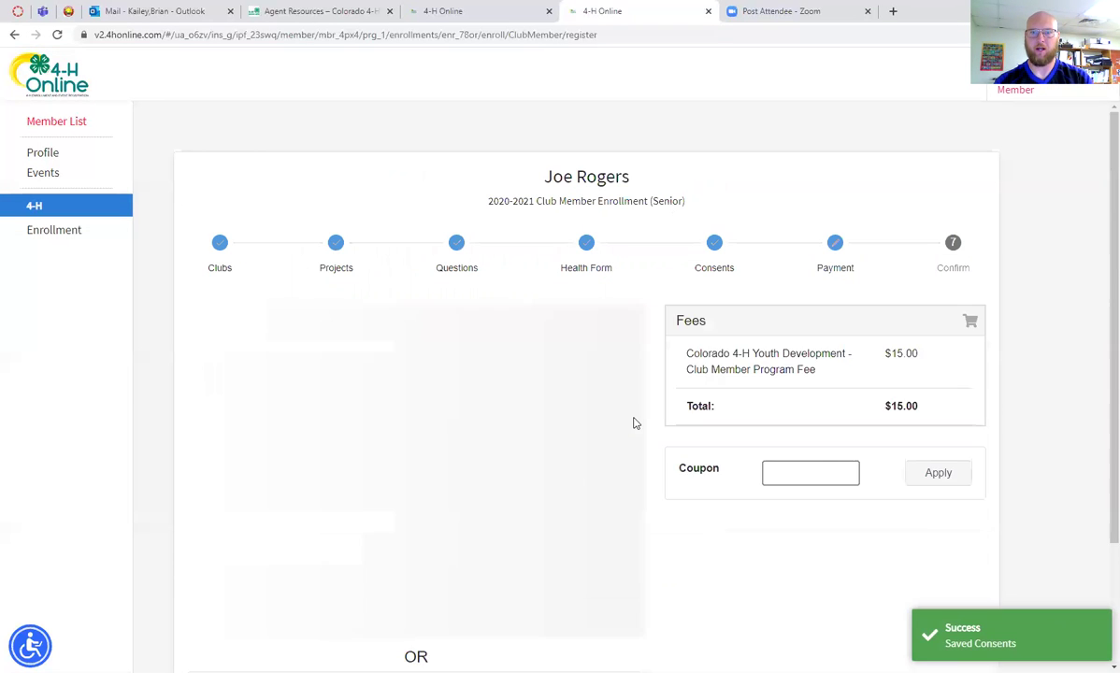
{"action": "scroll", "coordinate": [599, 432], "scroll_direction": "down", "scroll_amount": 3}
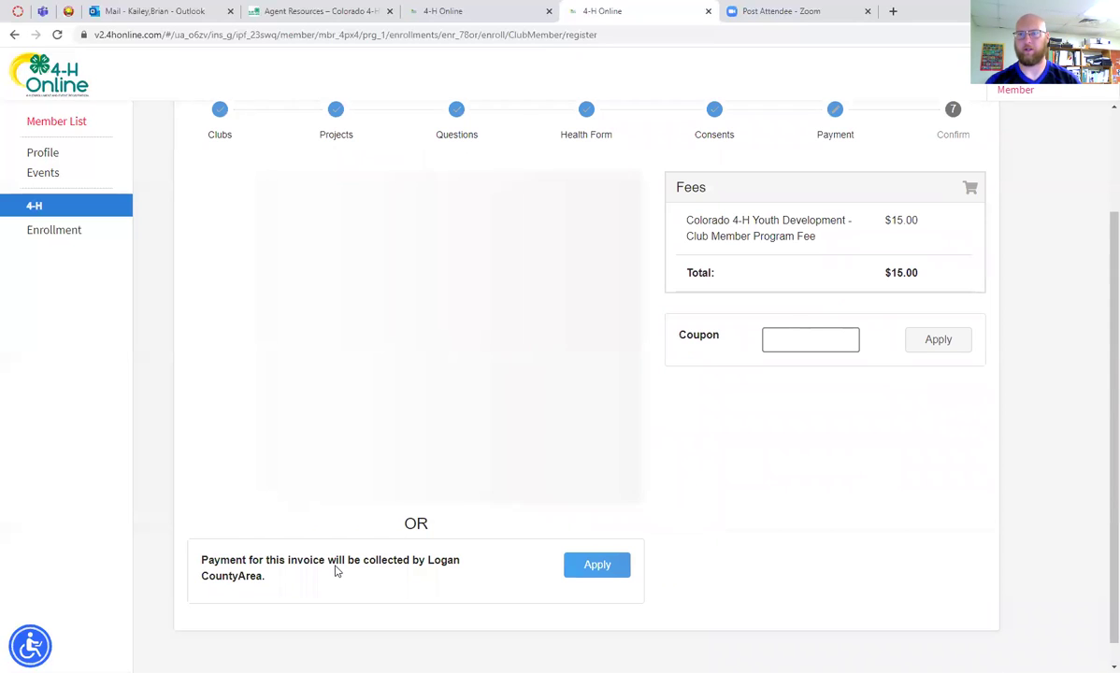
{"action": "scroll", "coordinate": [320, 555], "scroll_direction": "down", "scroll_amount": 1}
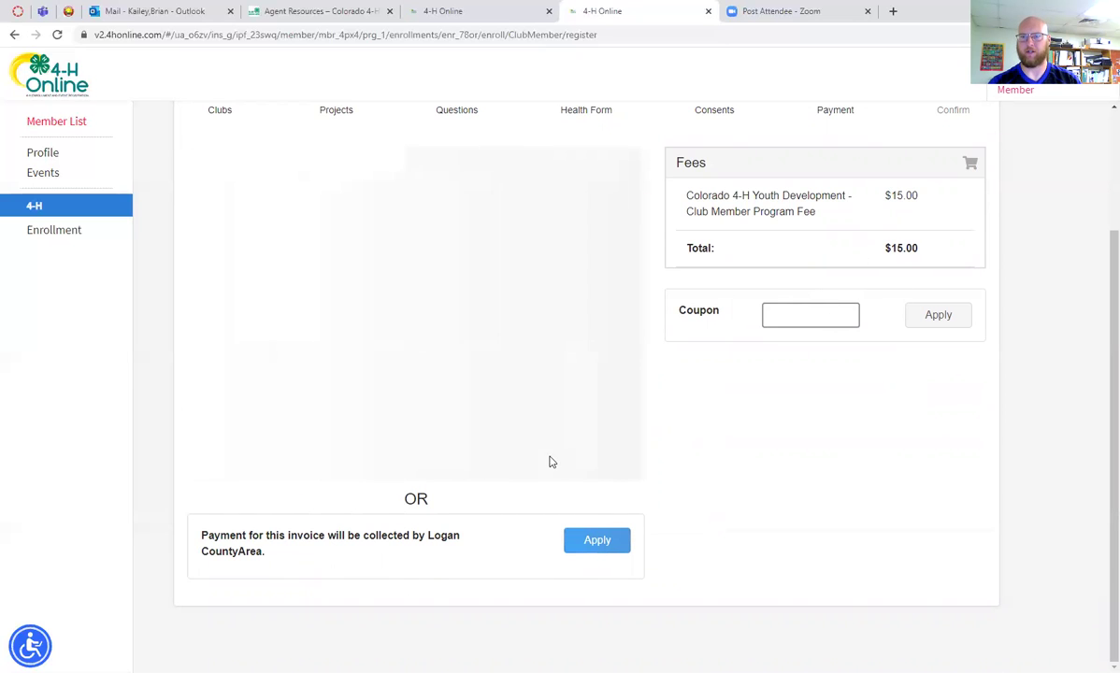
{"action": "left_click", "coordinate": [593, 542]}
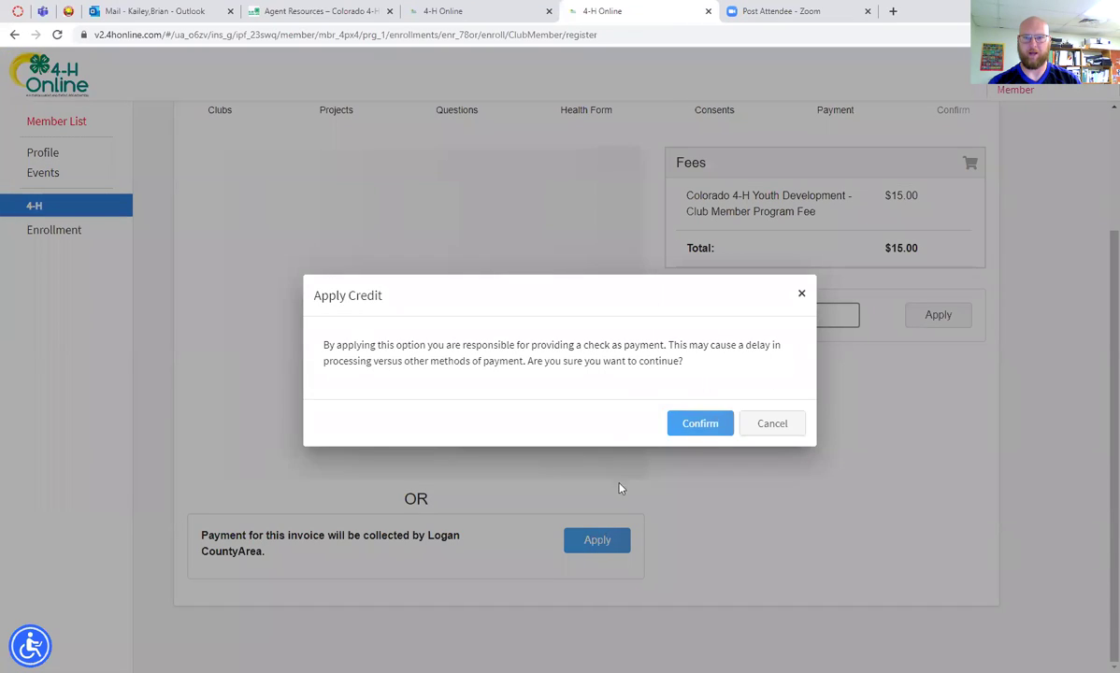
{"action": "left_click", "coordinate": [700, 424]}
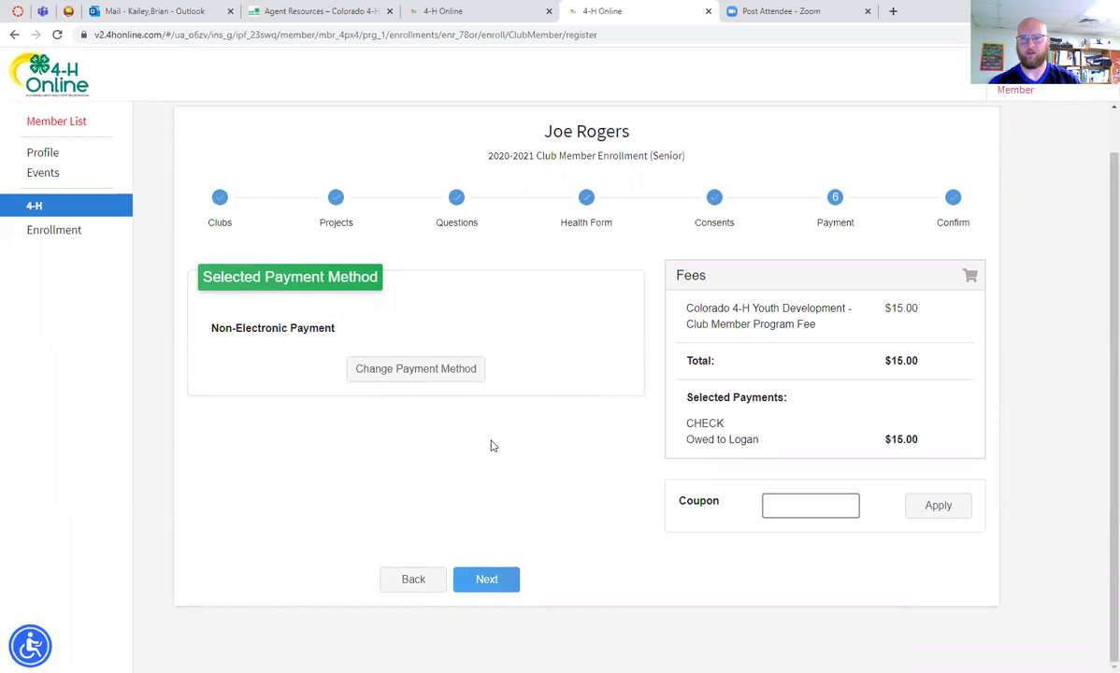
{"action": "left_click", "coordinate": [479, 579]}
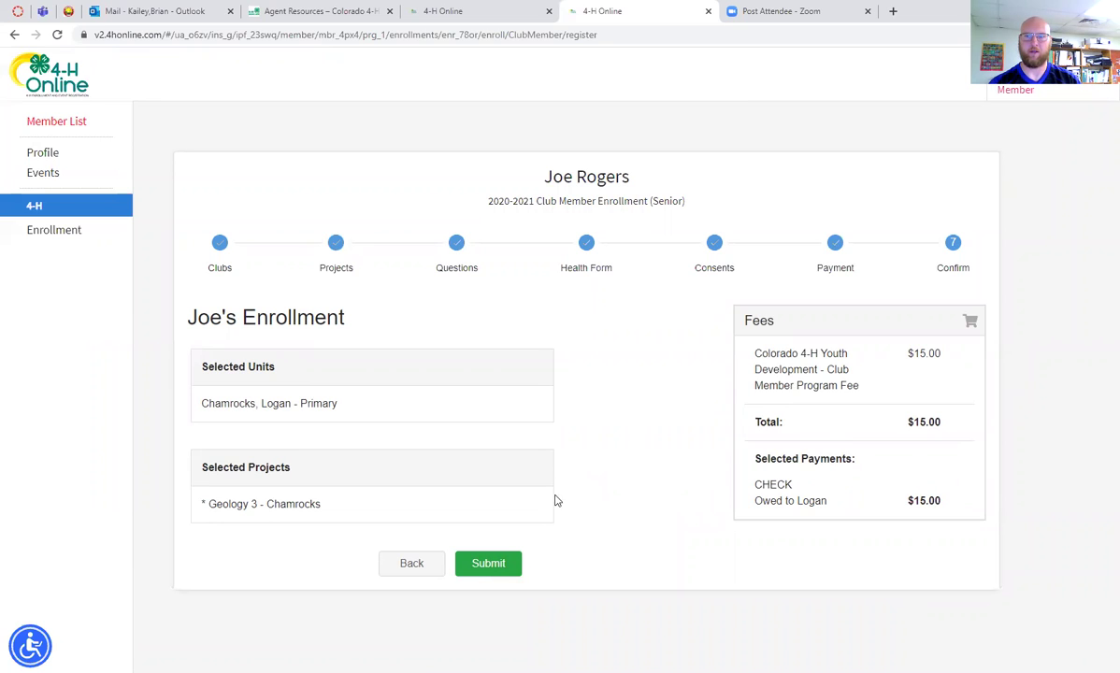
Submit the completed 2020-2021 club enrollment from the Confirm summary for review
{"action": "left_click", "coordinate": [484, 562]}
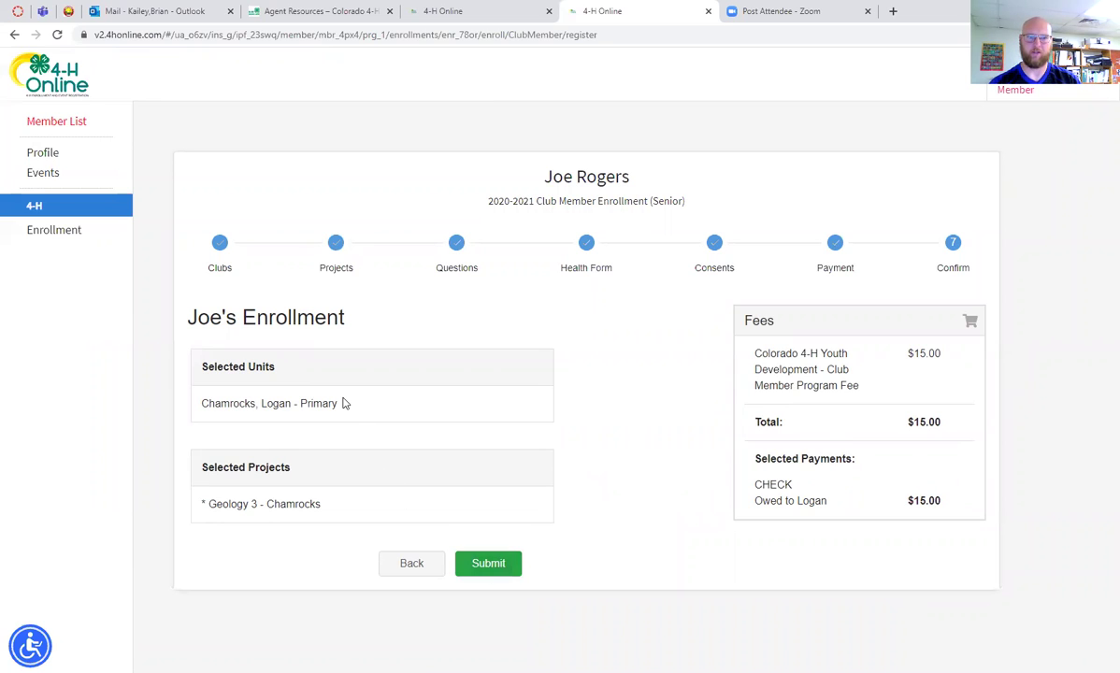
{"action": "left_click", "coordinate": [493, 570]}
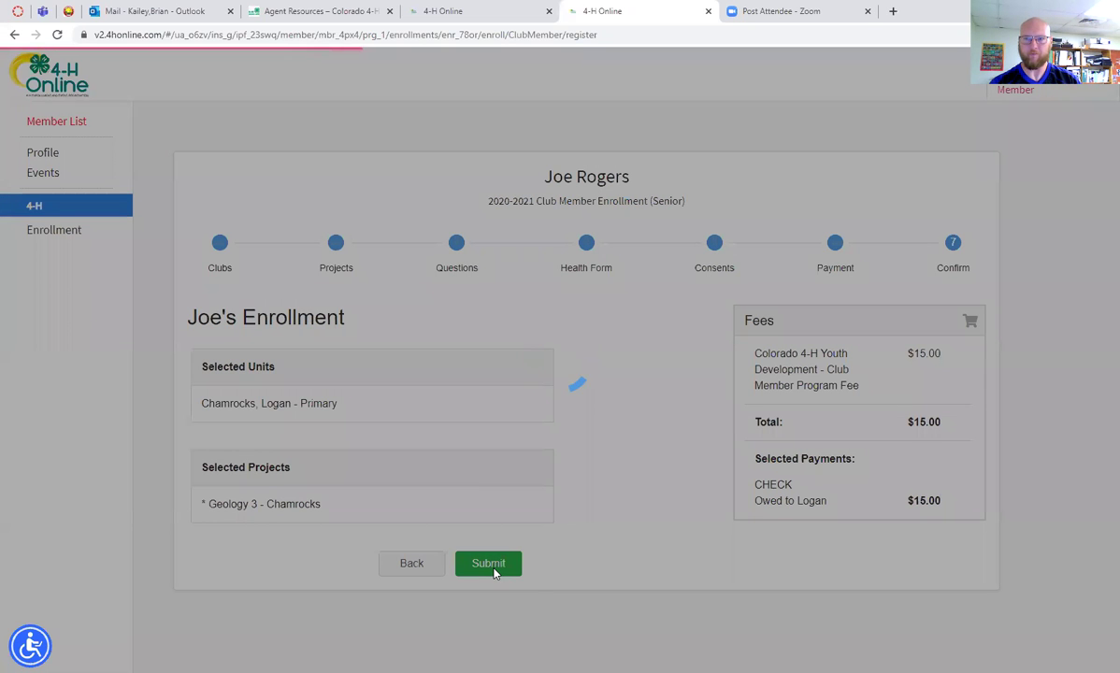